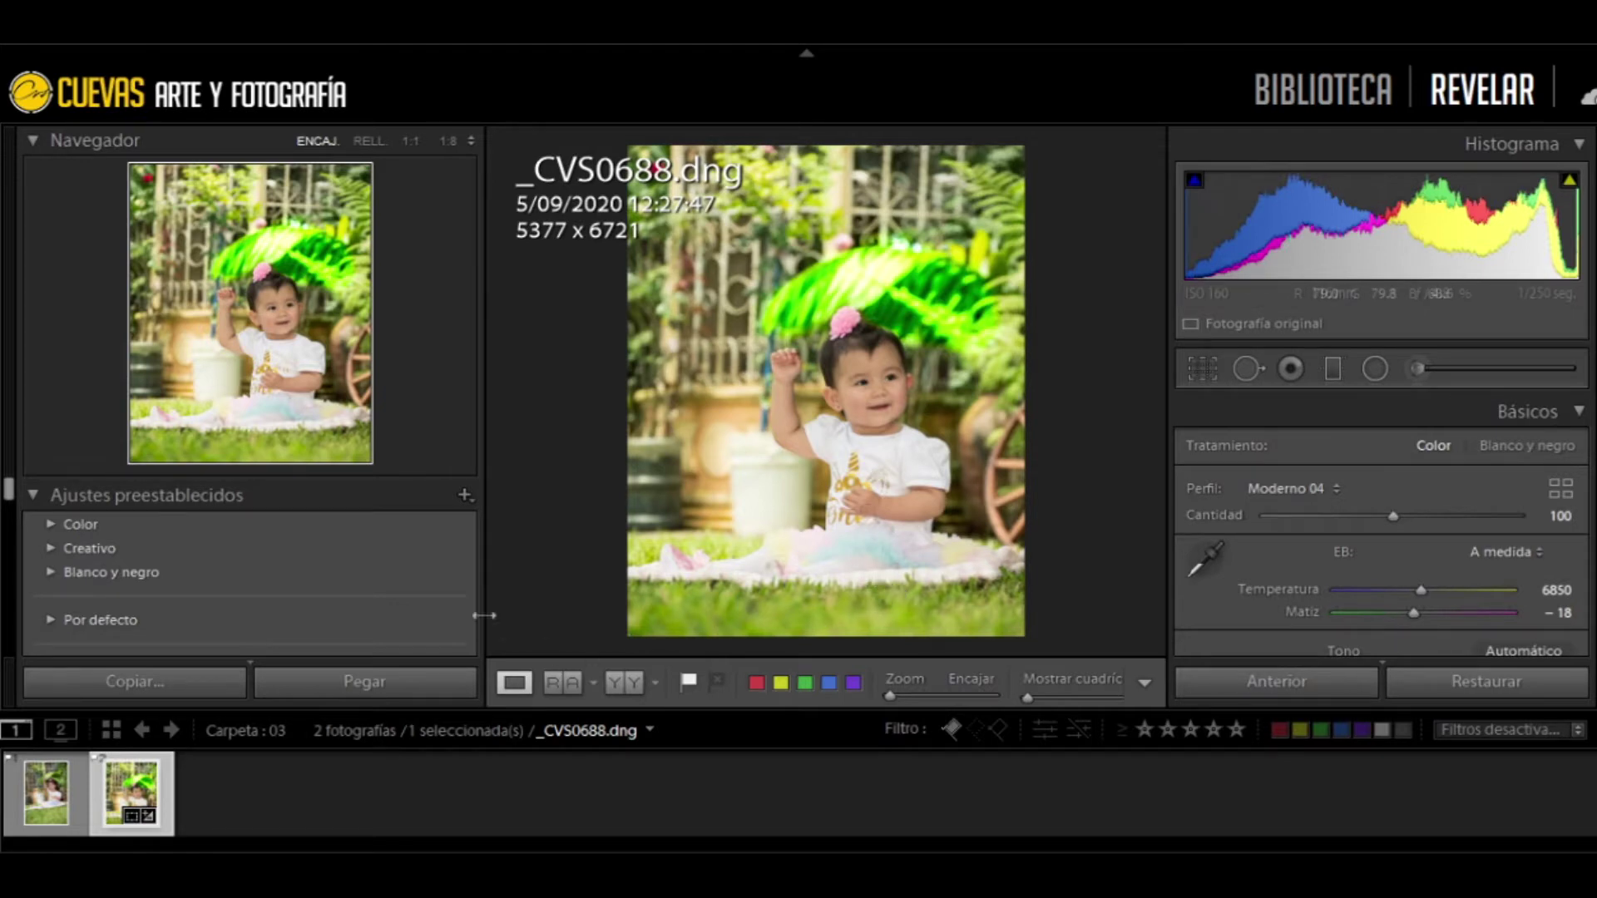
Reset all Develop settings on _CVS0688.dng and show the Tone sliders, all at zero
click(1494, 681)
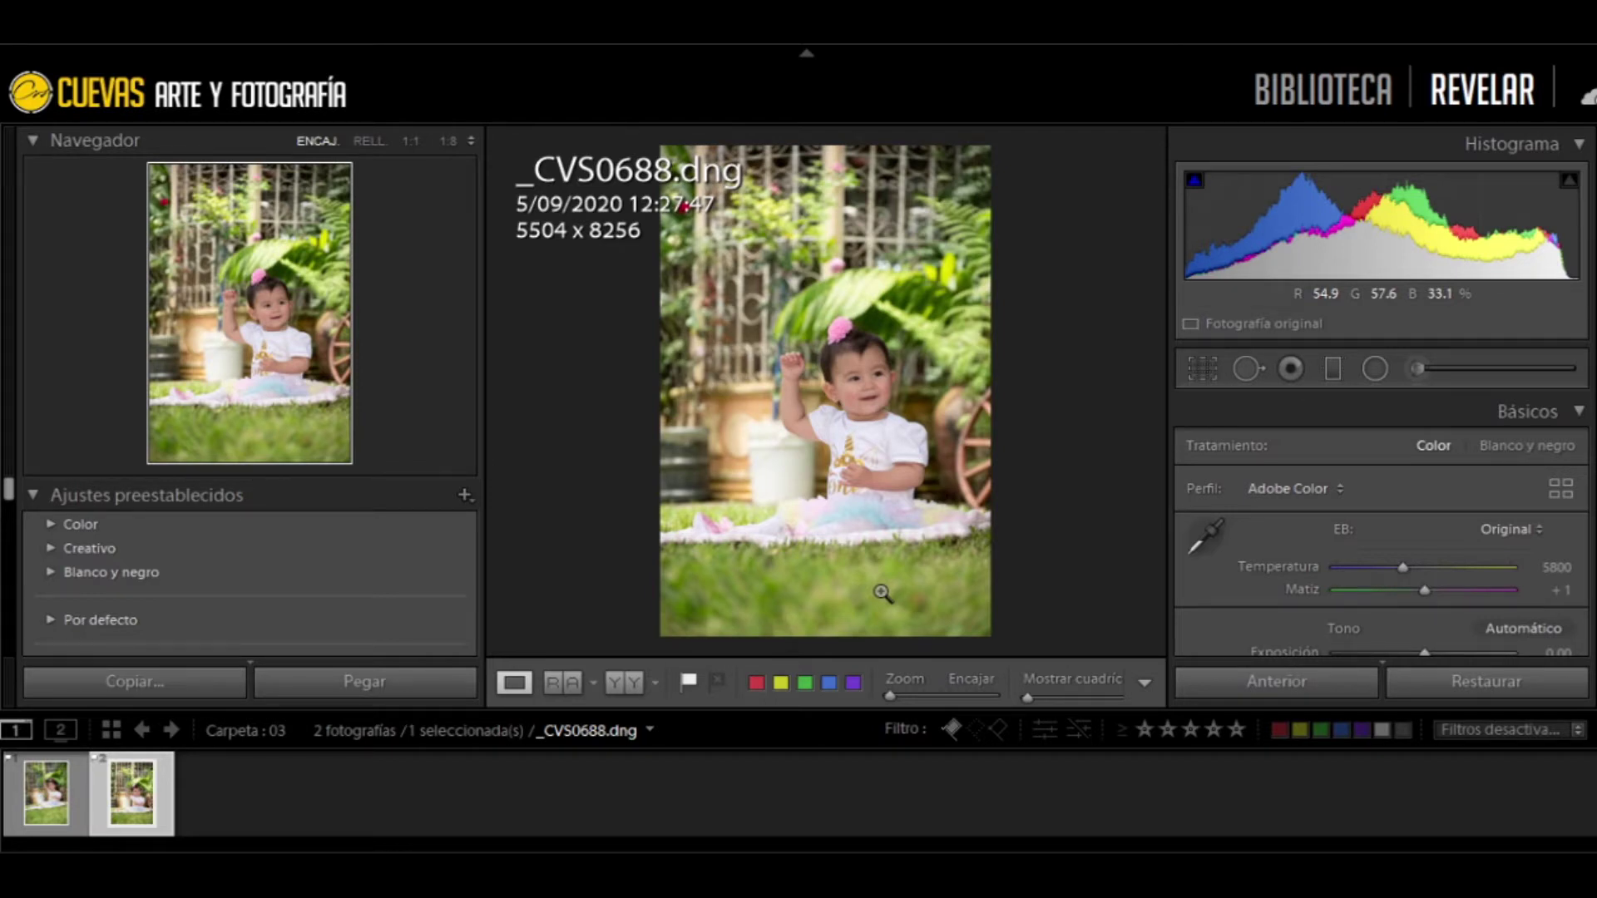
scroll(1255, 600, down, 2)
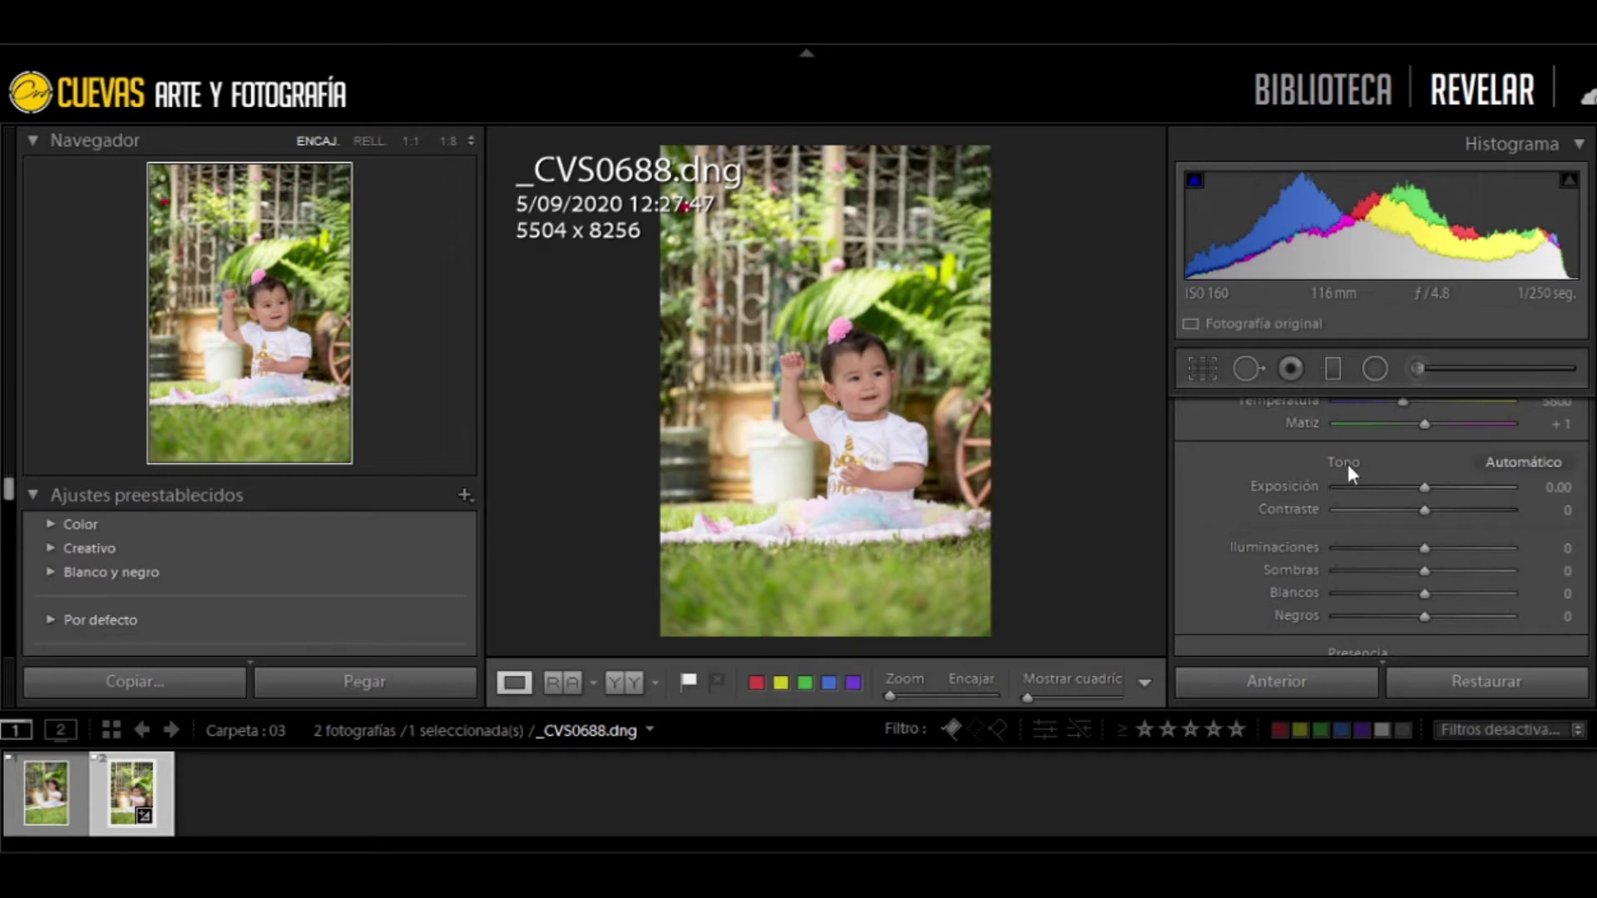
click(1511, 463)
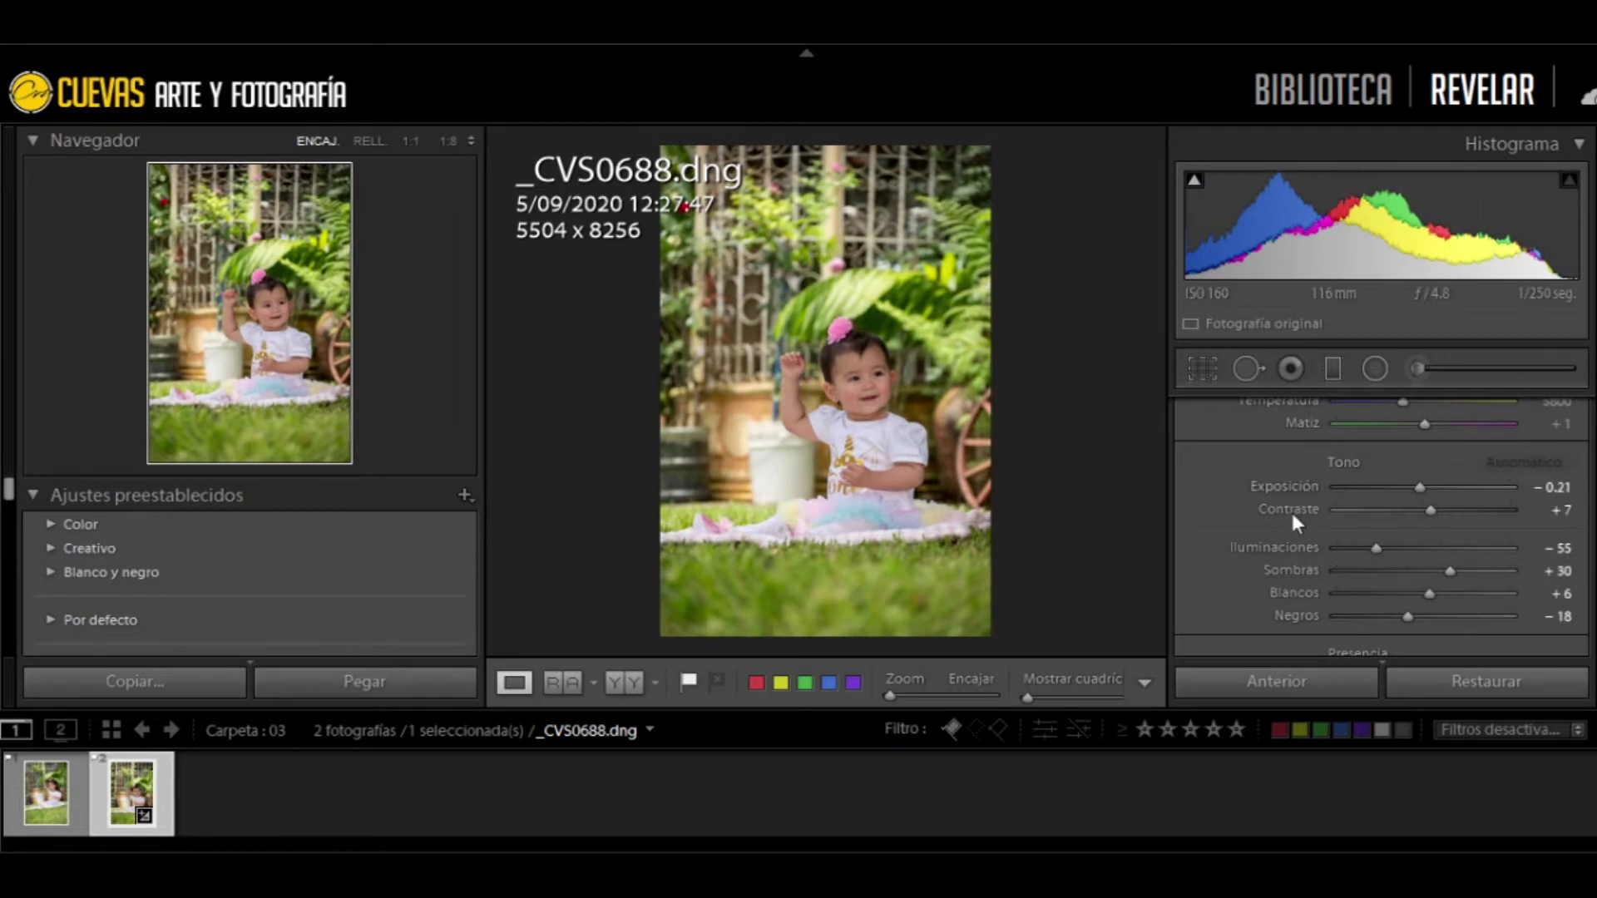
key(ctrl+z)
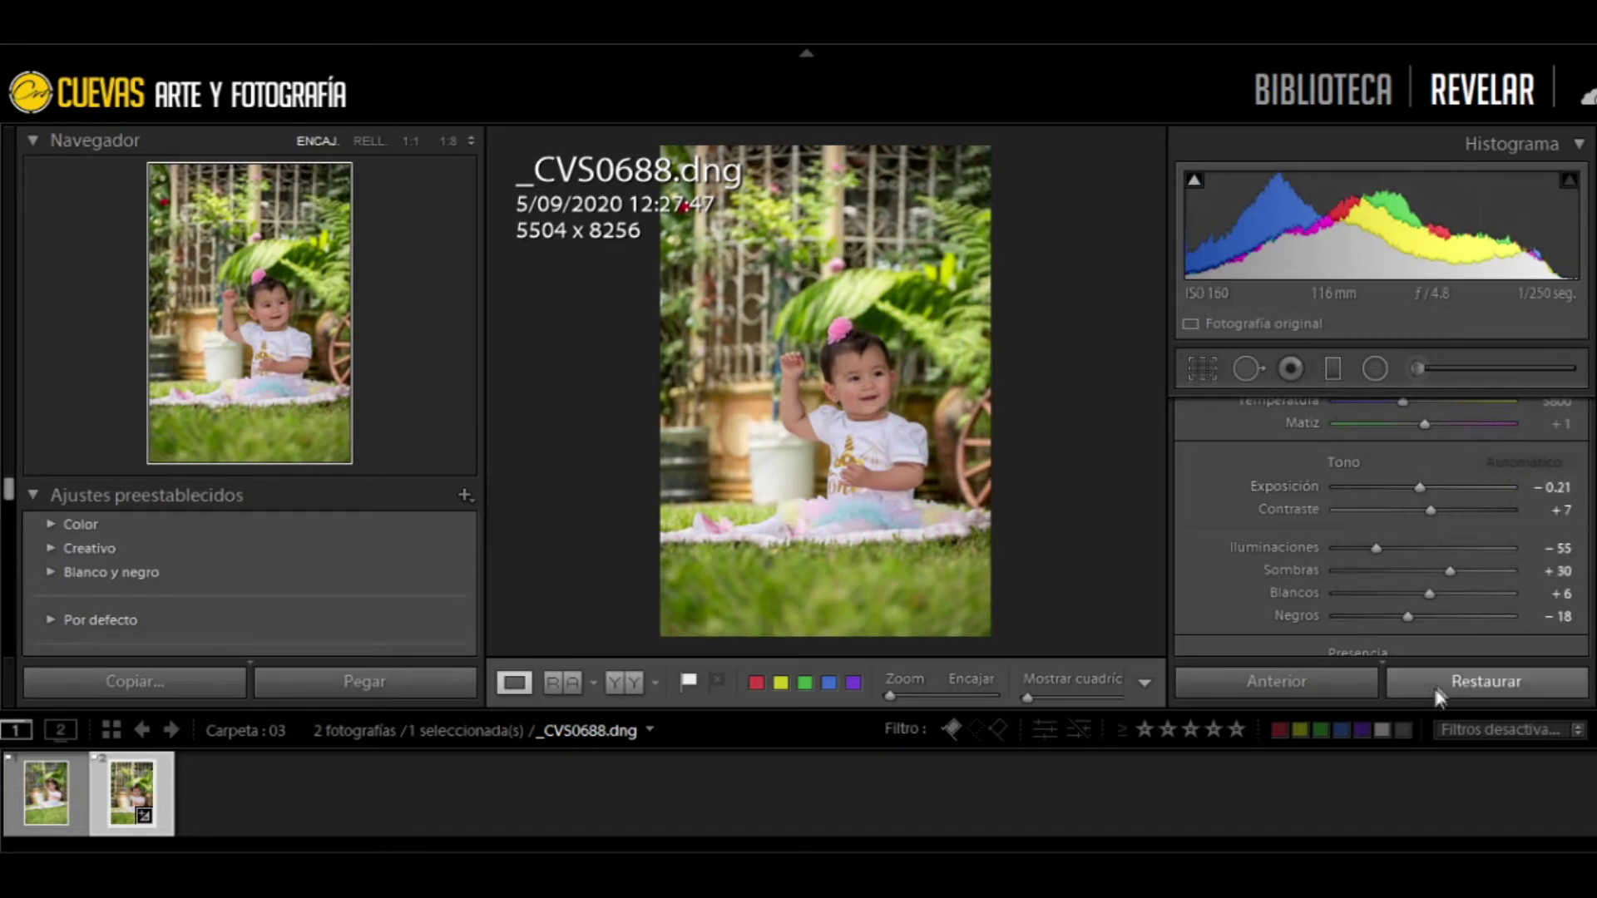
click(1427, 689)
scroll(1216, 516, down, 2)
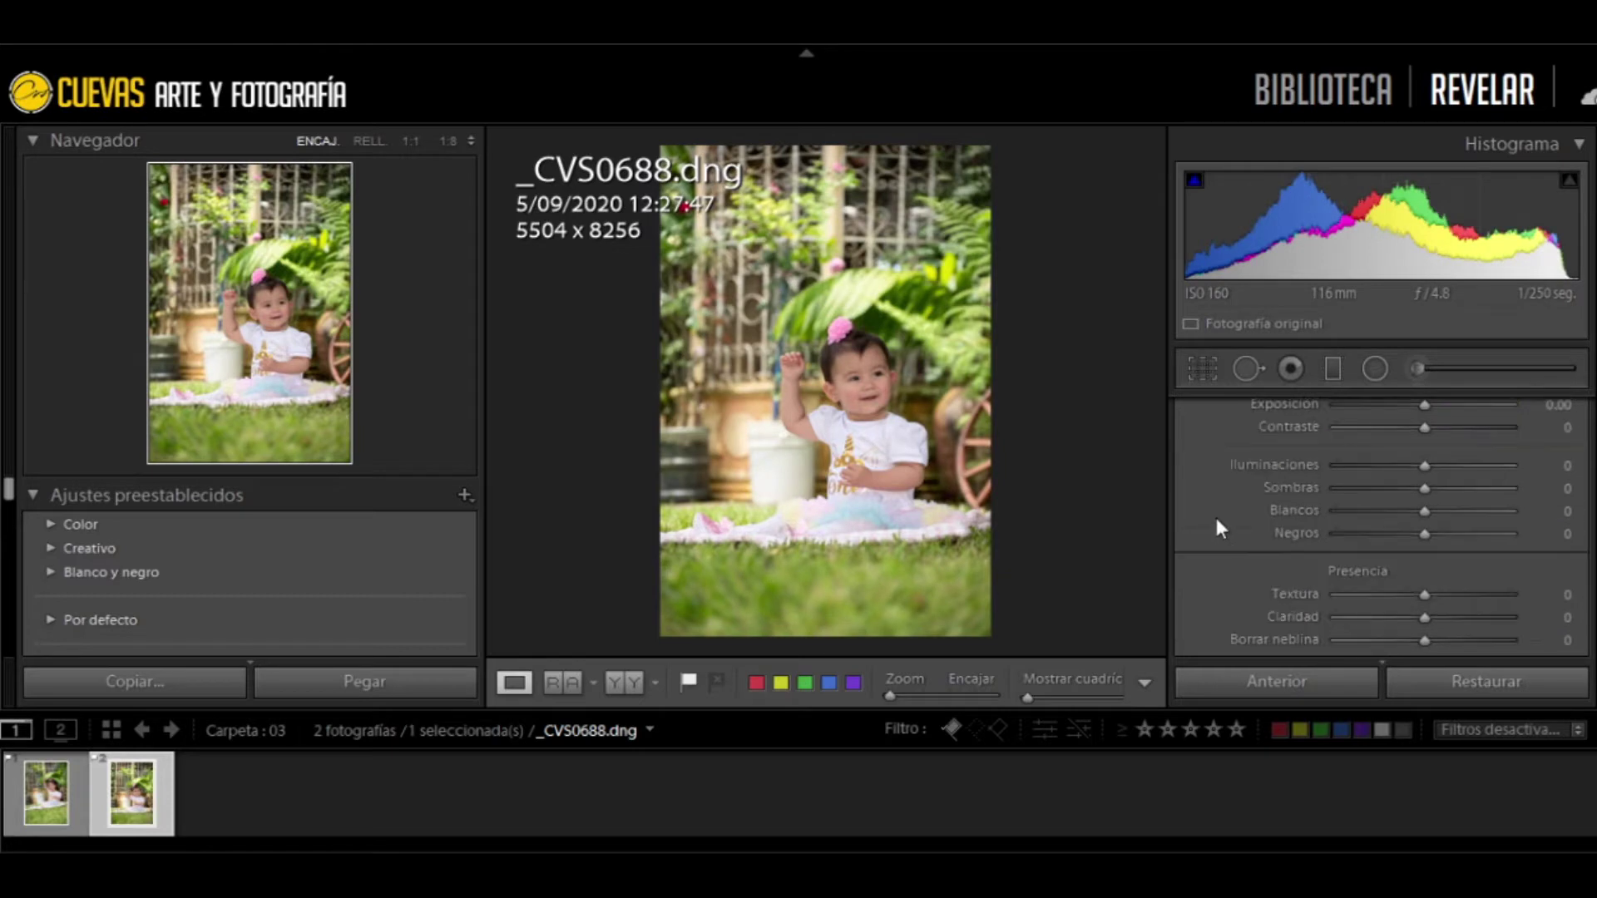
scroll(1219, 526, up, 1)
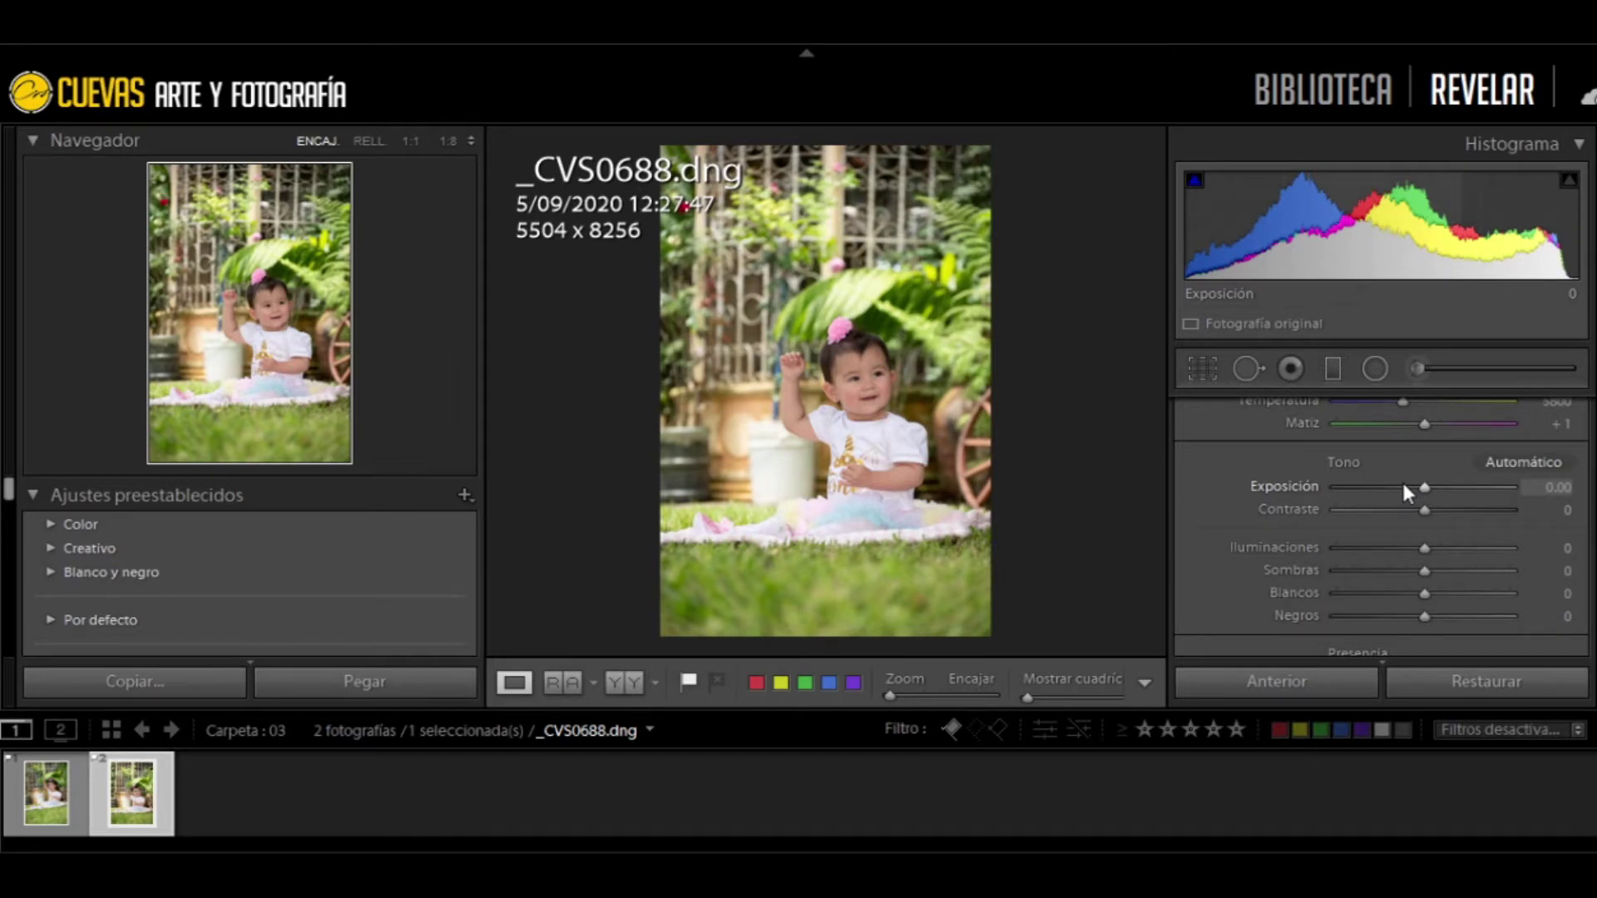
Try Exposure from -4.52 up to +3.55, then settle it at +0.17
drag(1426, 486, 1381, 488)
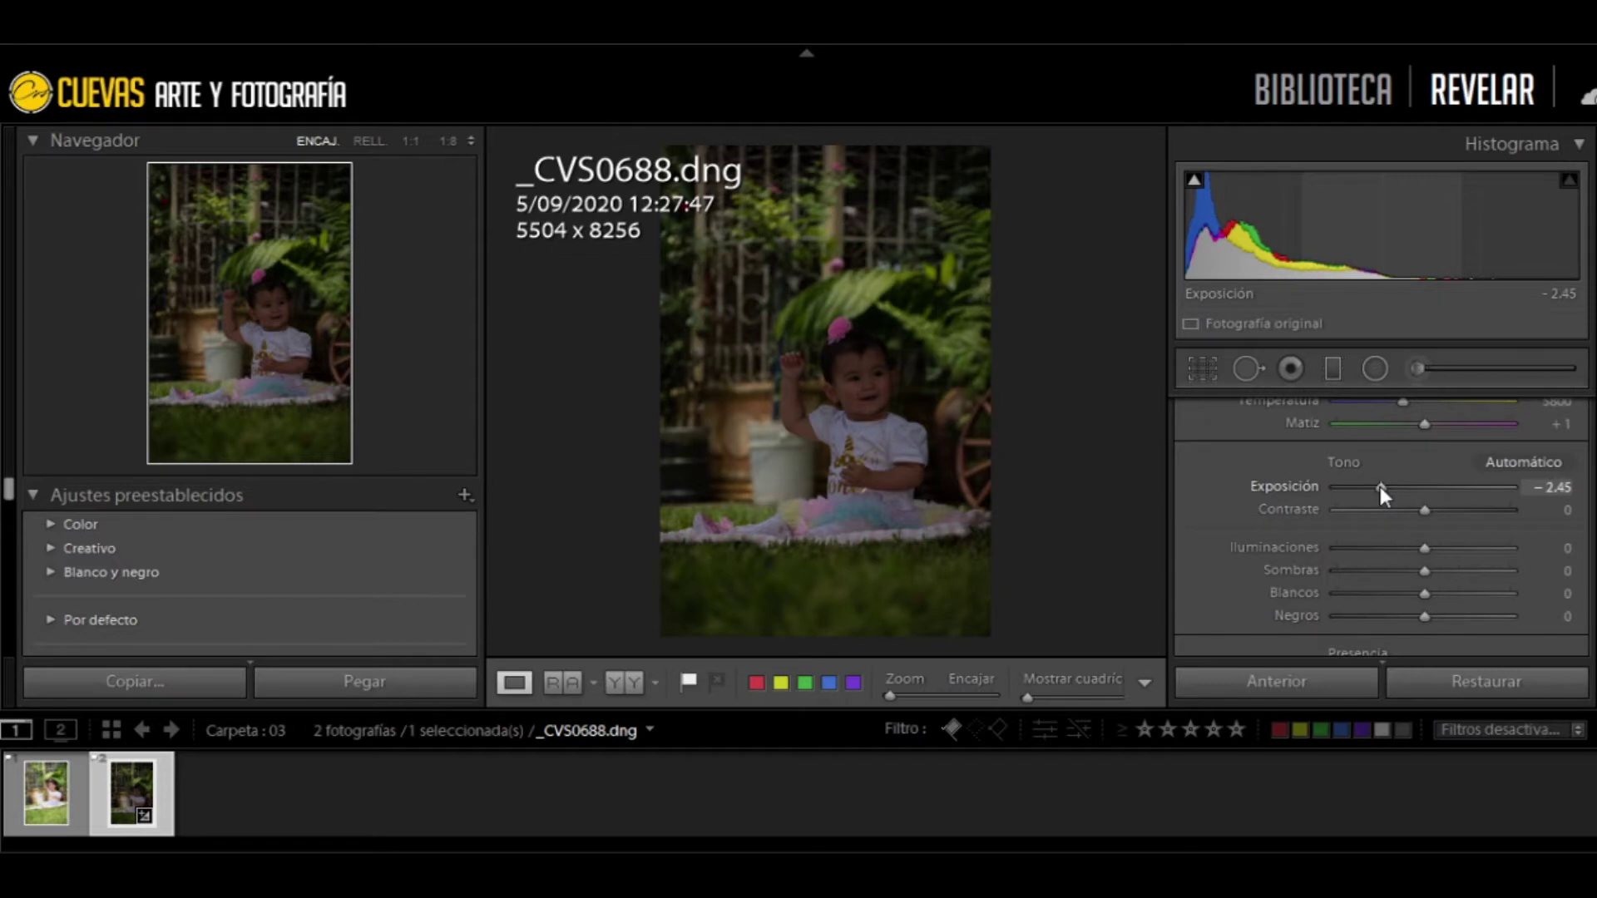
drag(1380, 487, 1345, 482)
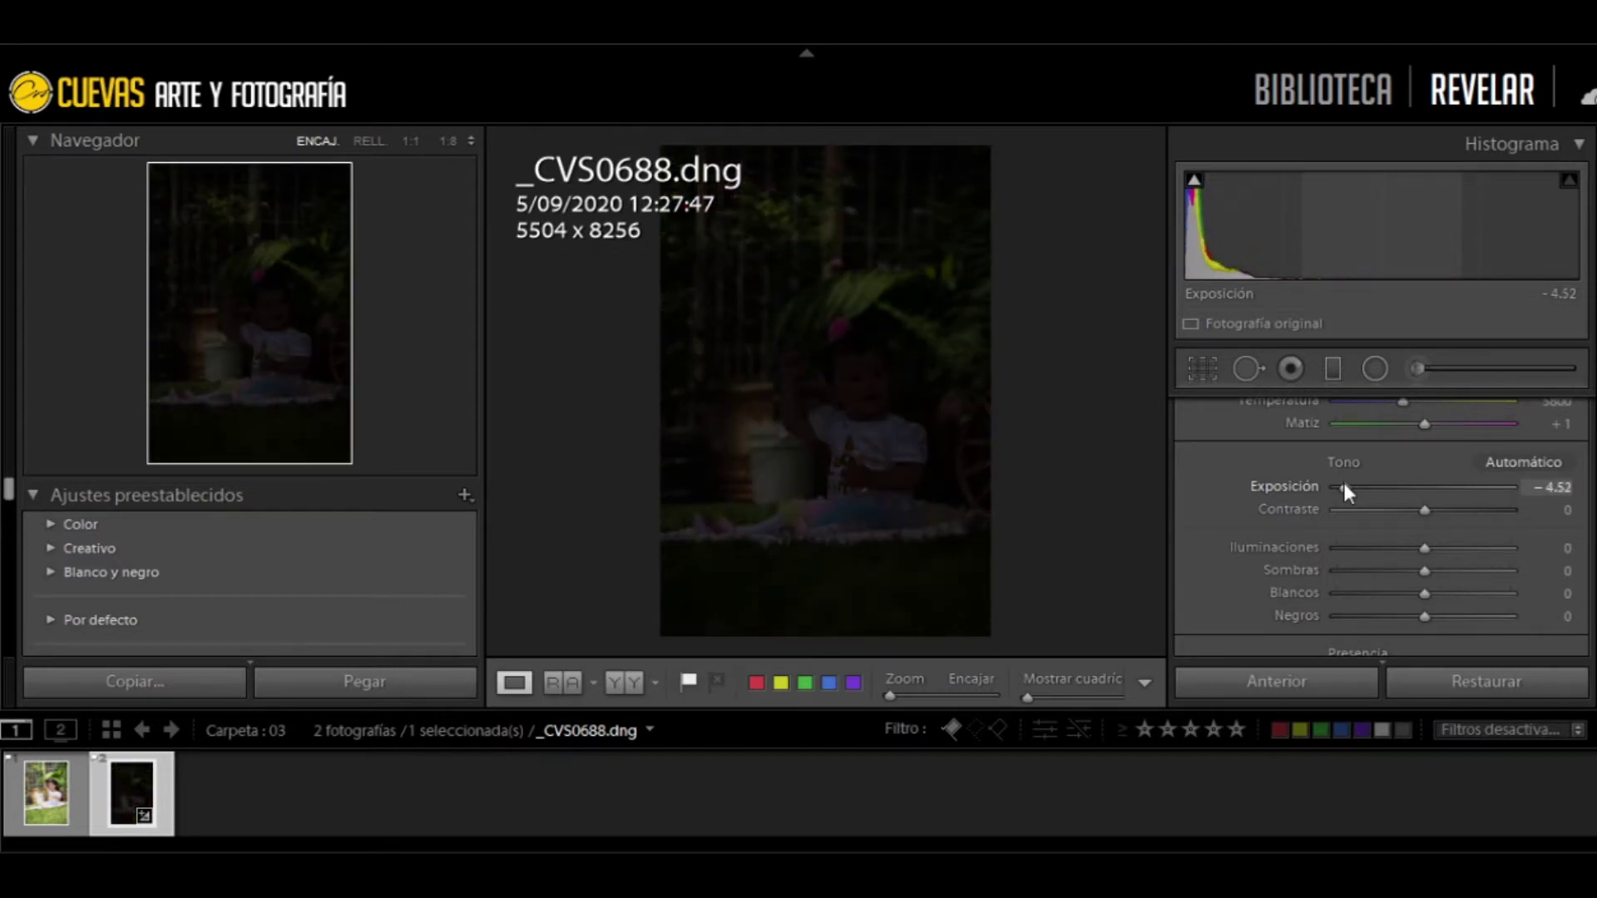
drag(1344, 483, 1488, 489)
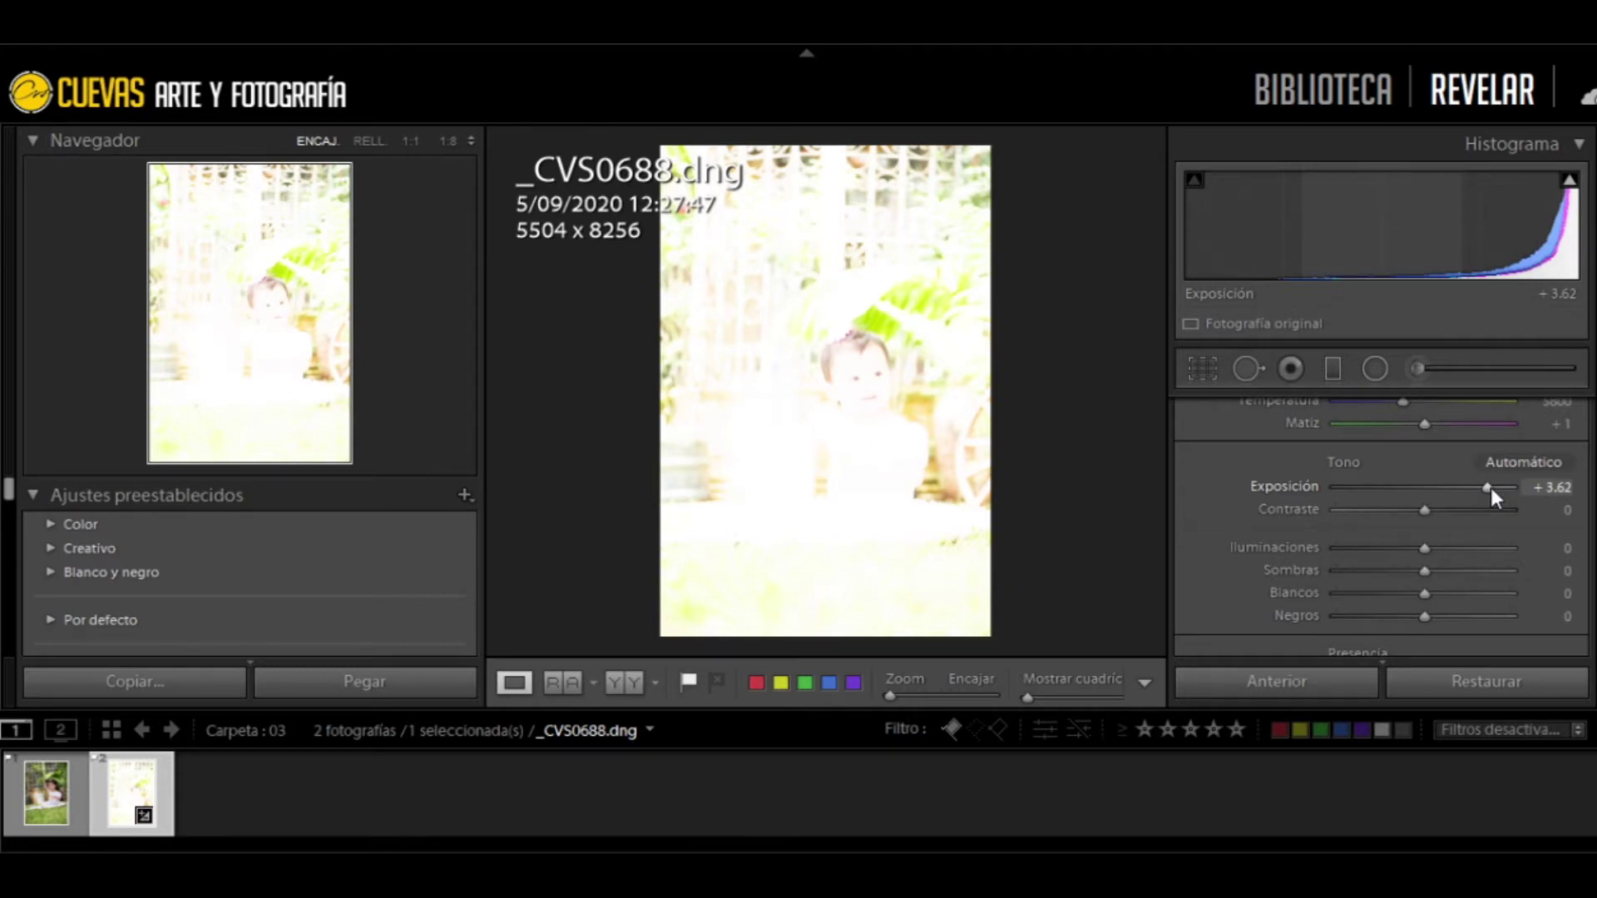
drag(1490, 487, 1426, 489)
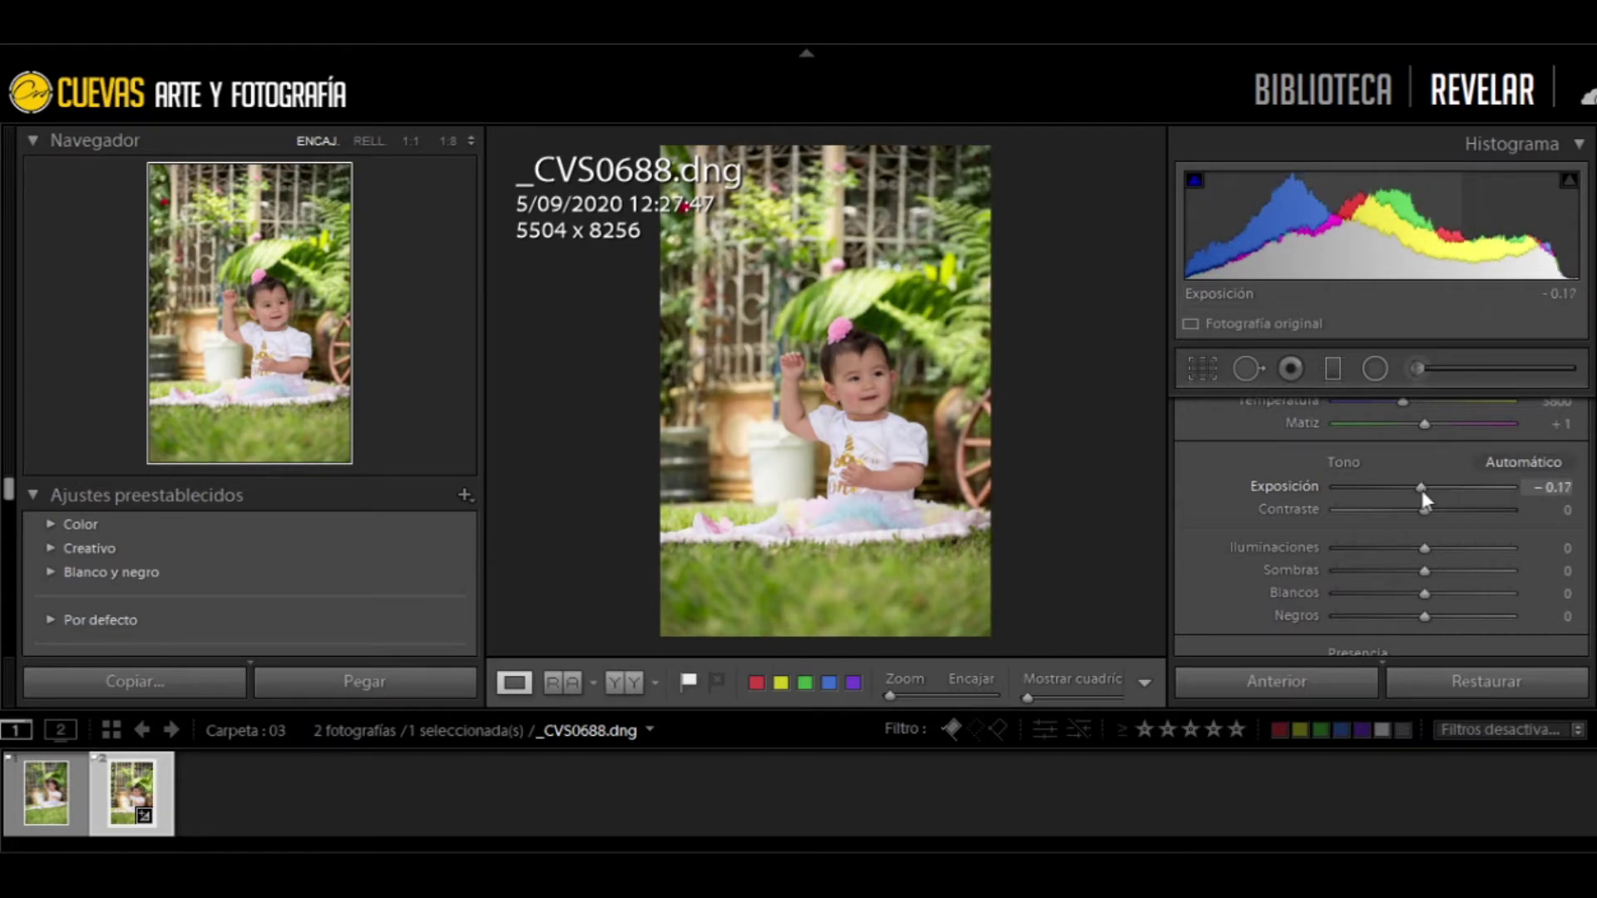
drag(1421, 491, 1429, 489)
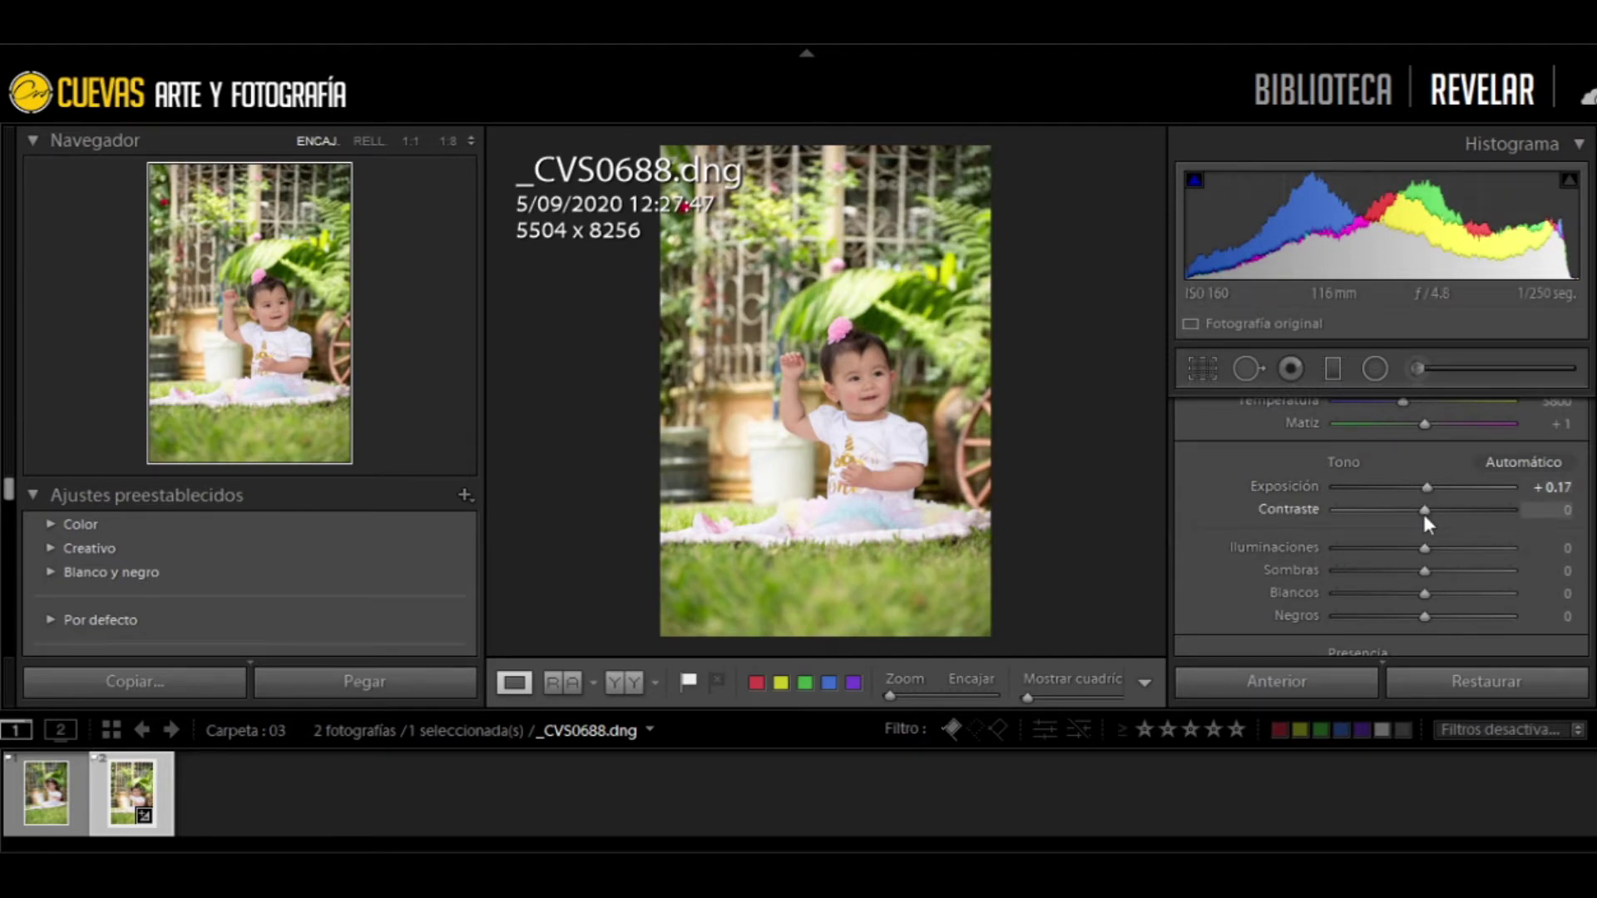
drag(1424, 510, 1513, 499)
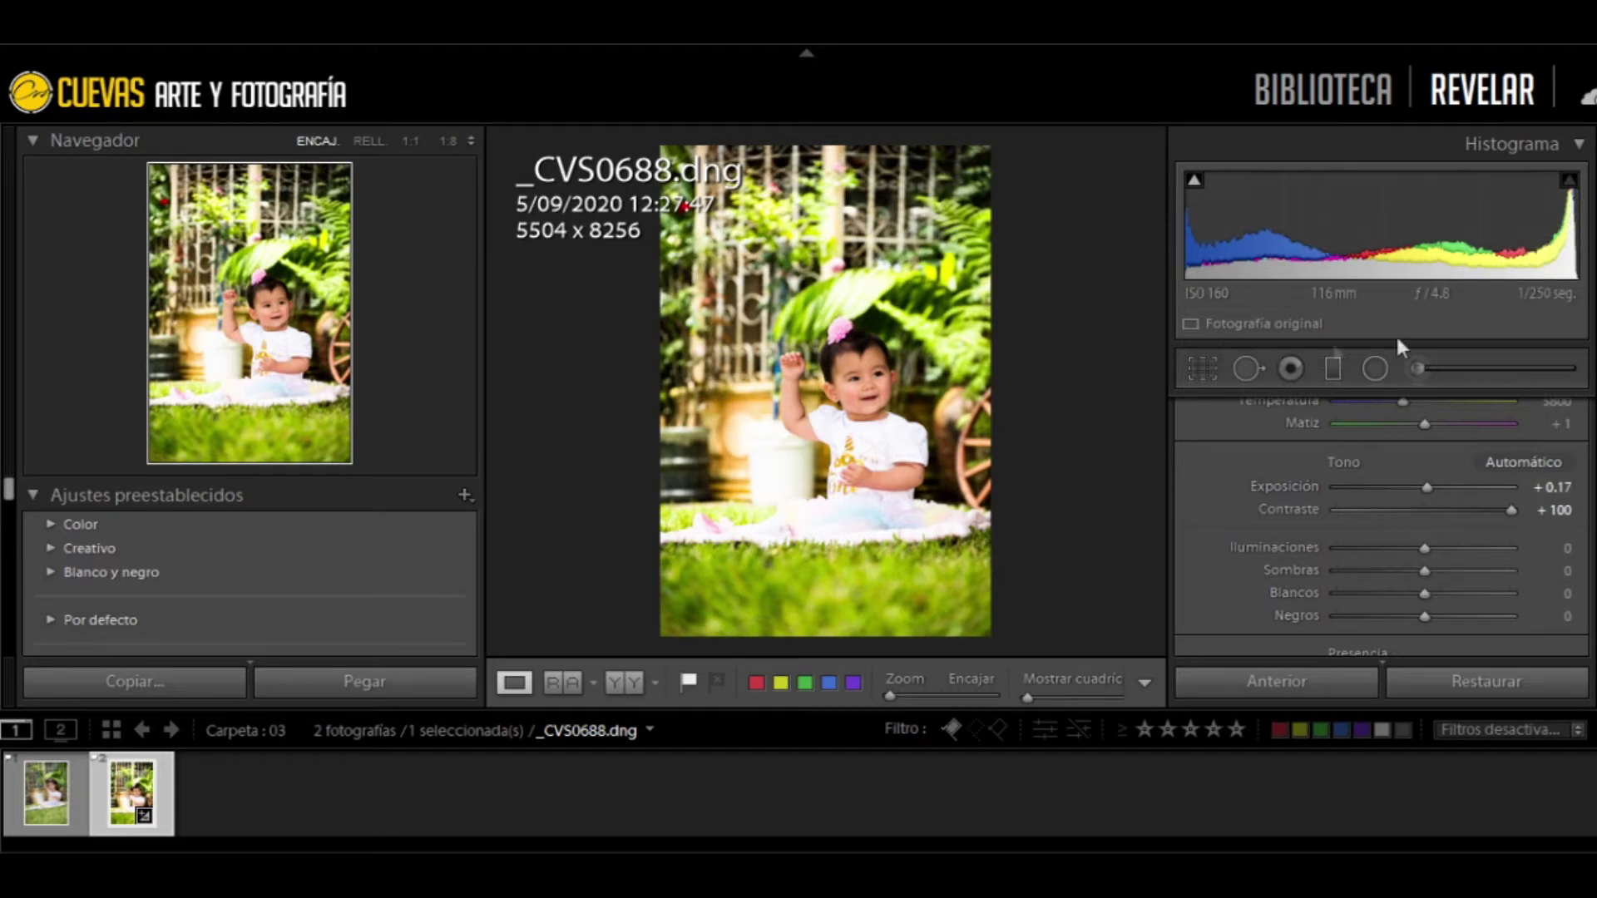
drag(1508, 511, 1320, 507)
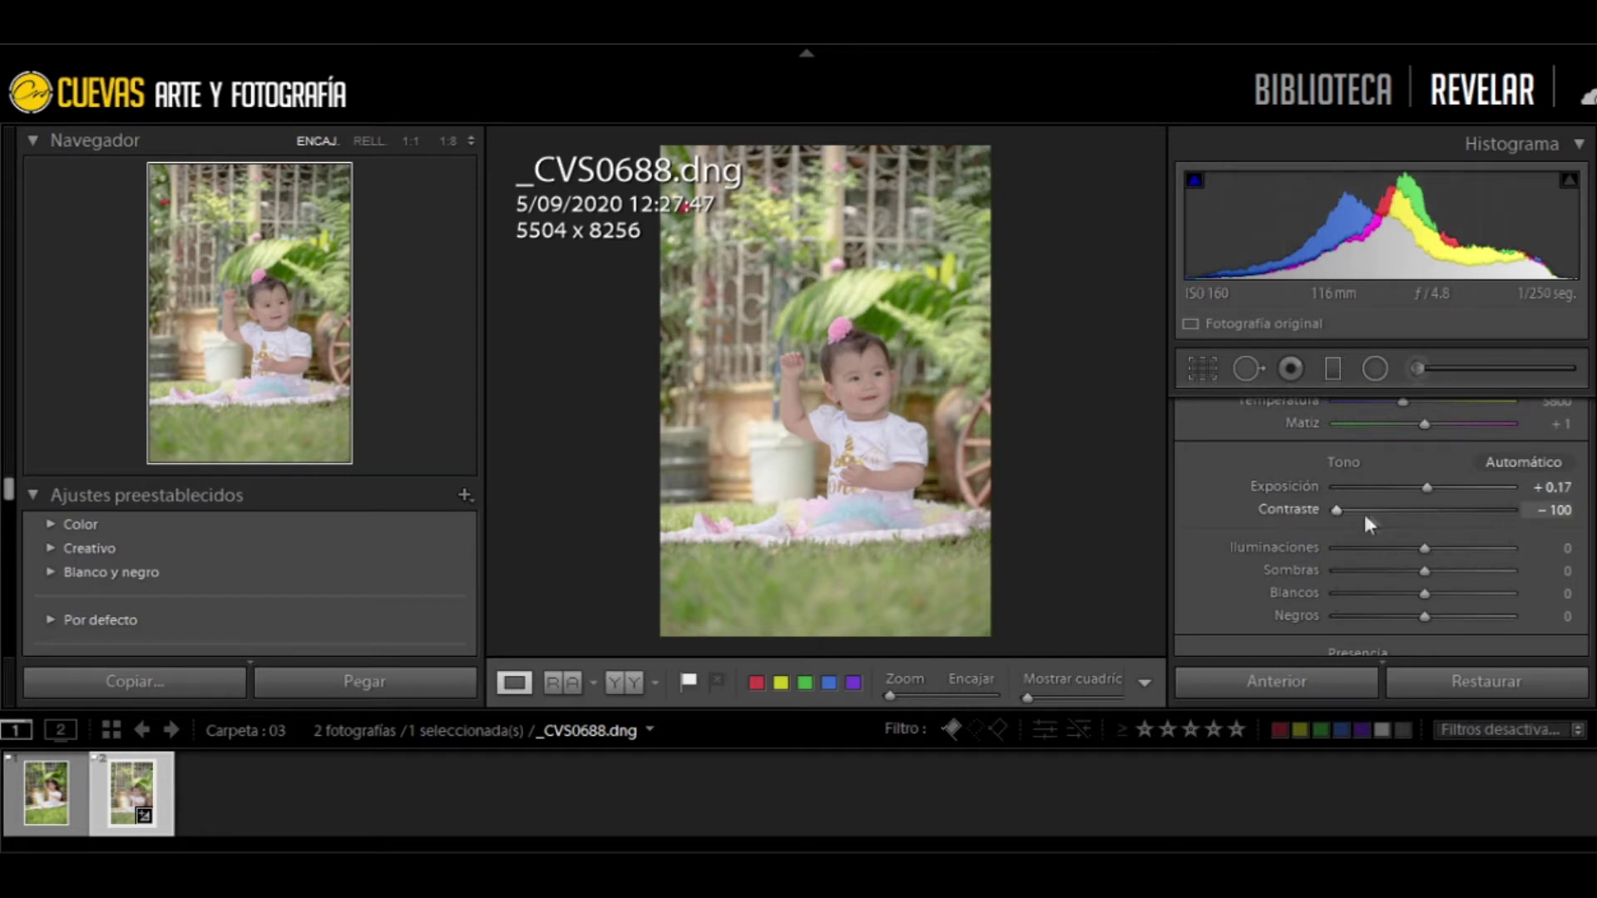
drag(1345, 512, 1515, 511)
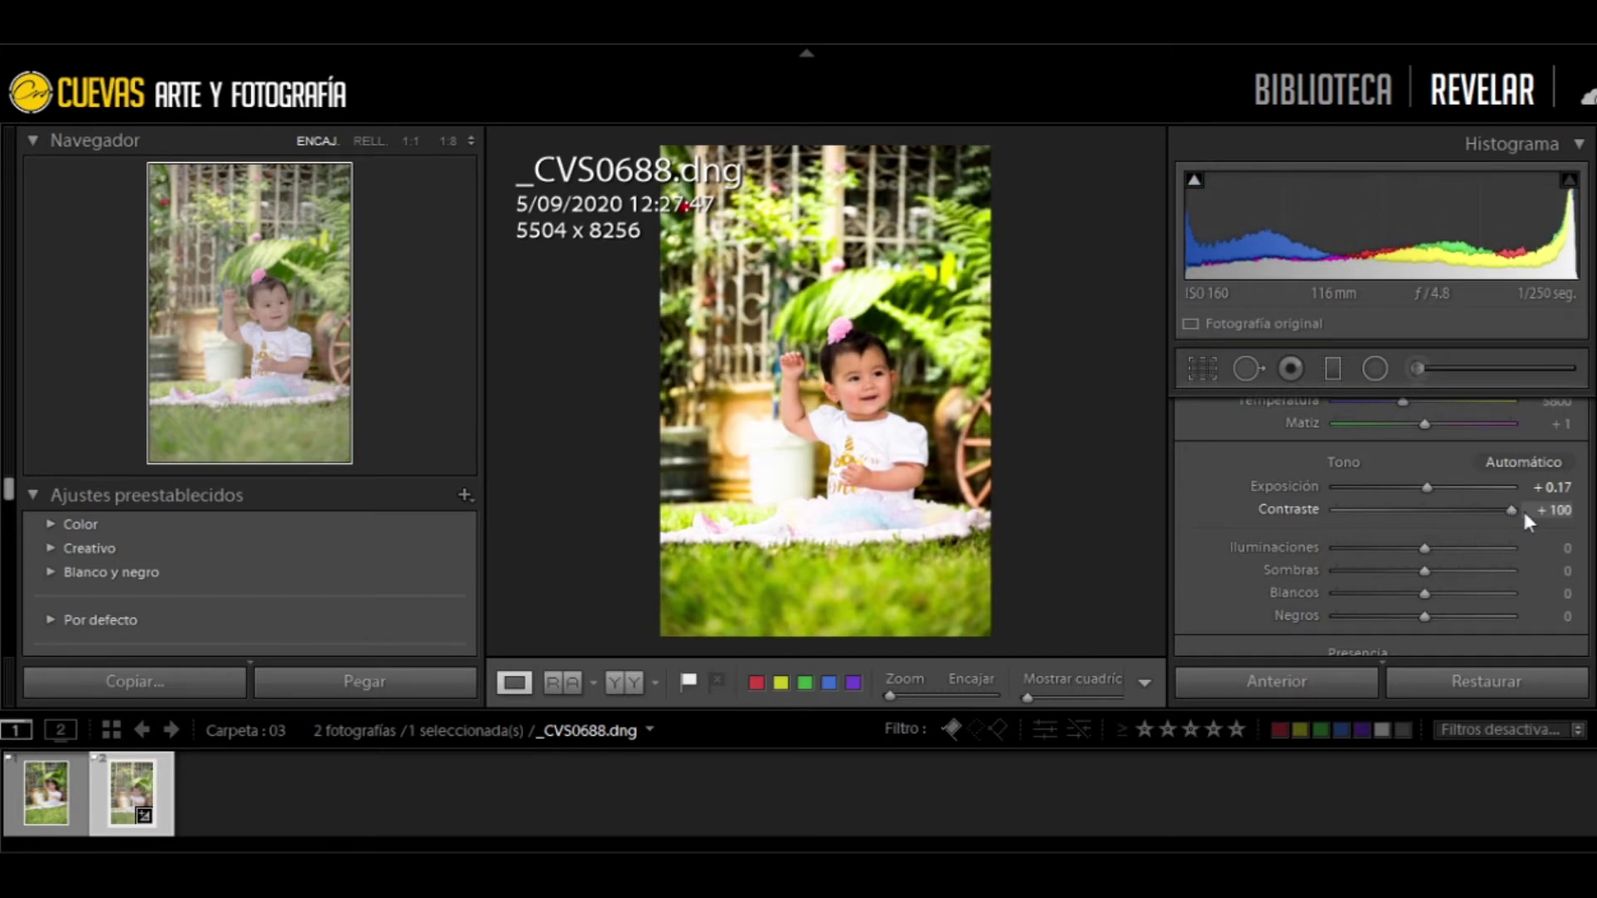
drag(1525, 508, 1287, 497)
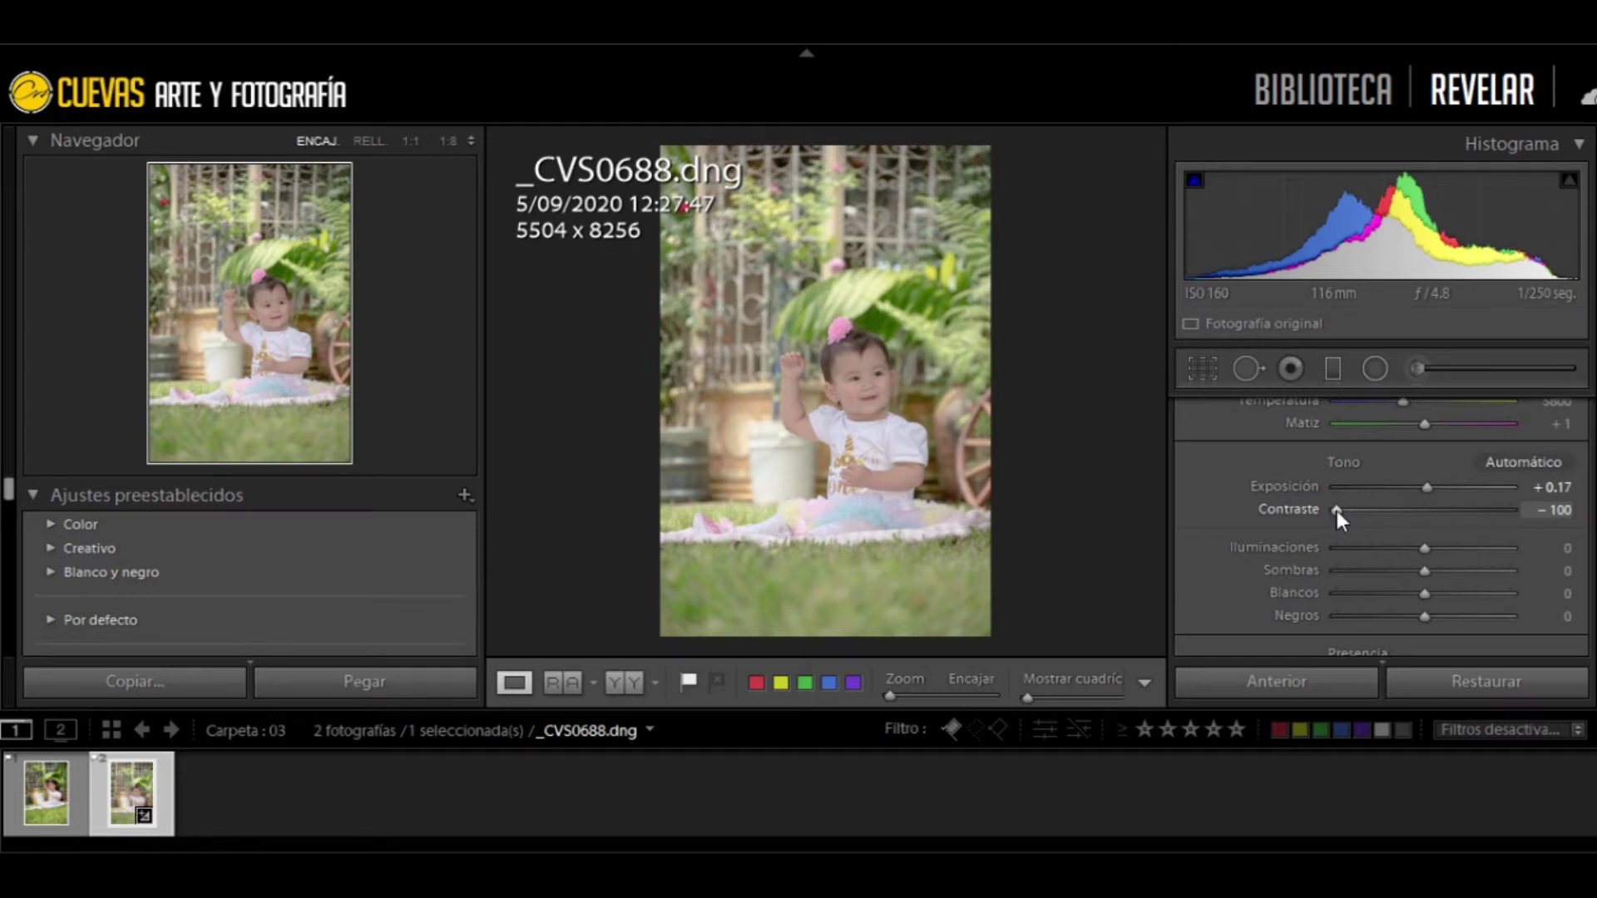
mouse_move(1336, 511)
mouse_down()
mouse_move(1422, 530)
mouse_move(1424, 515)
mouse_up()
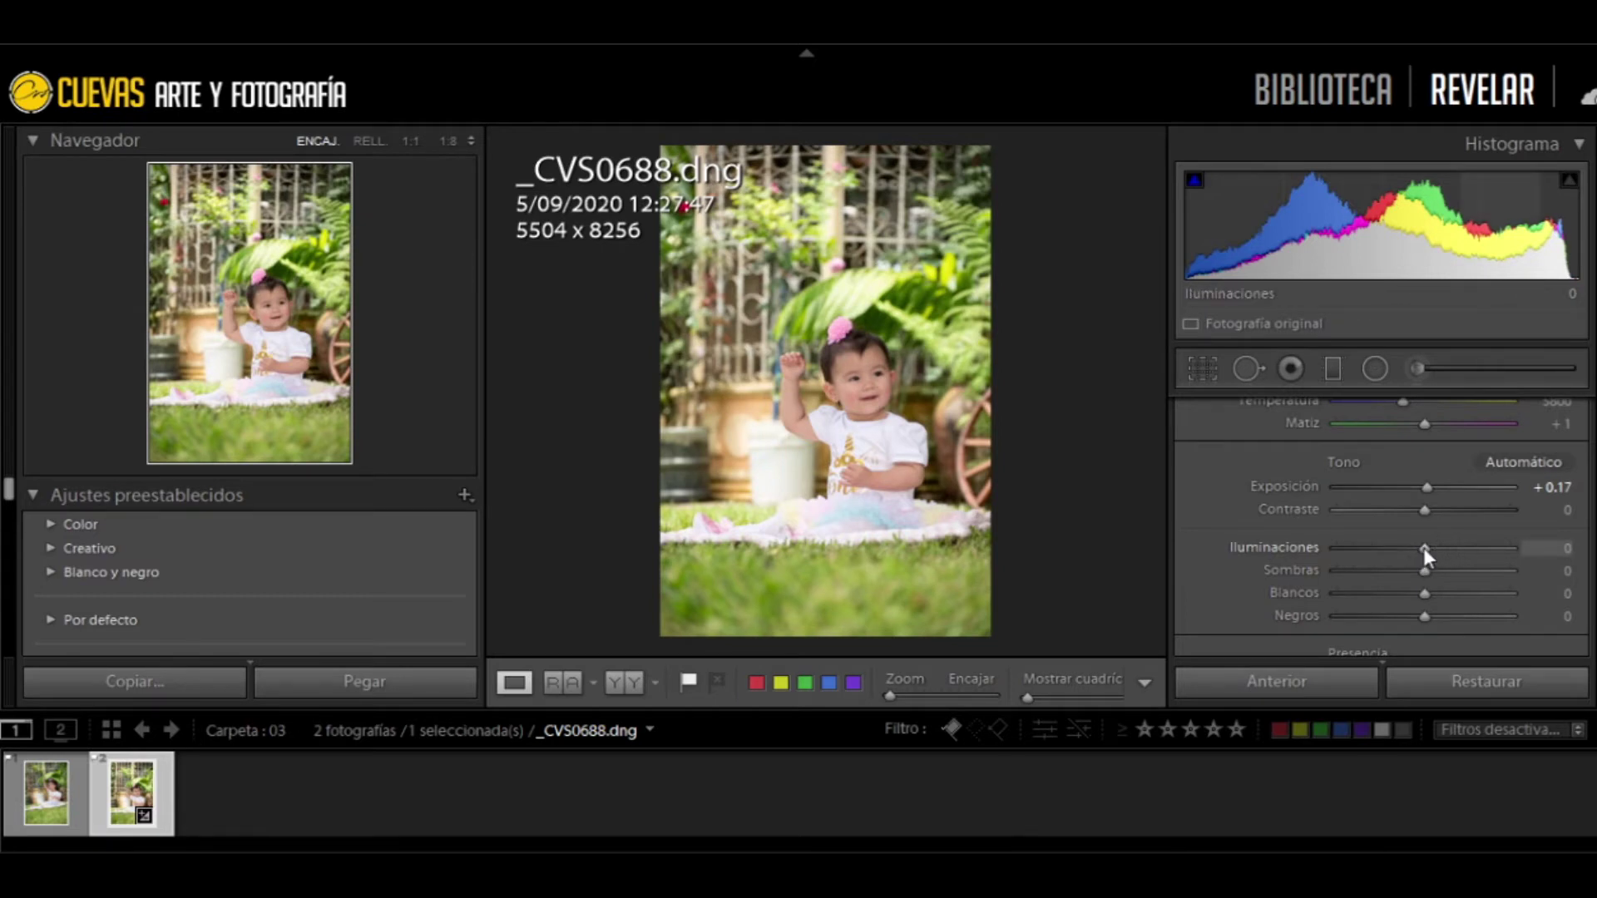
Try Highlights between -60 and +28, ending with Highlights 0 and Shadows -5
mouse_move(1424, 548)
mouse_down()
mouse_move(1378, 550)
mouse_move(1371, 573)
mouse_up()
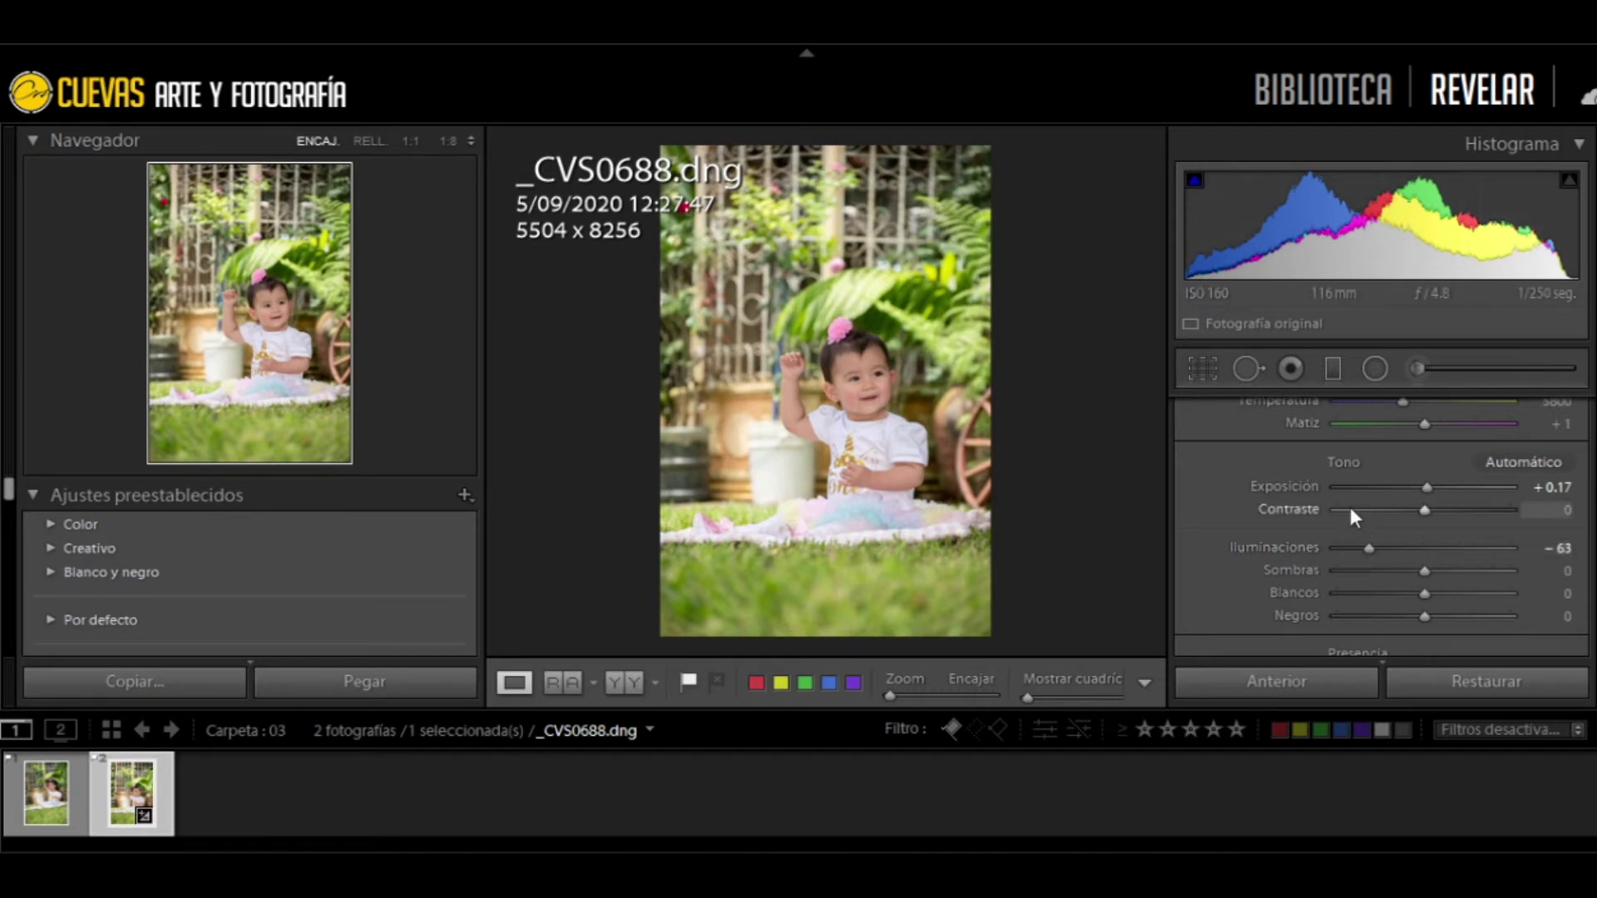
click(1371, 548)
mouse_move(1372, 549)
mouse_down()
mouse_move(1446, 550)
mouse_move(1339, 547)
mouse_move(1530, 567)
mouse_move(1311, 582)
mouse_move(1564, 602)
mouse_move(1420, 597)
mouse_up()
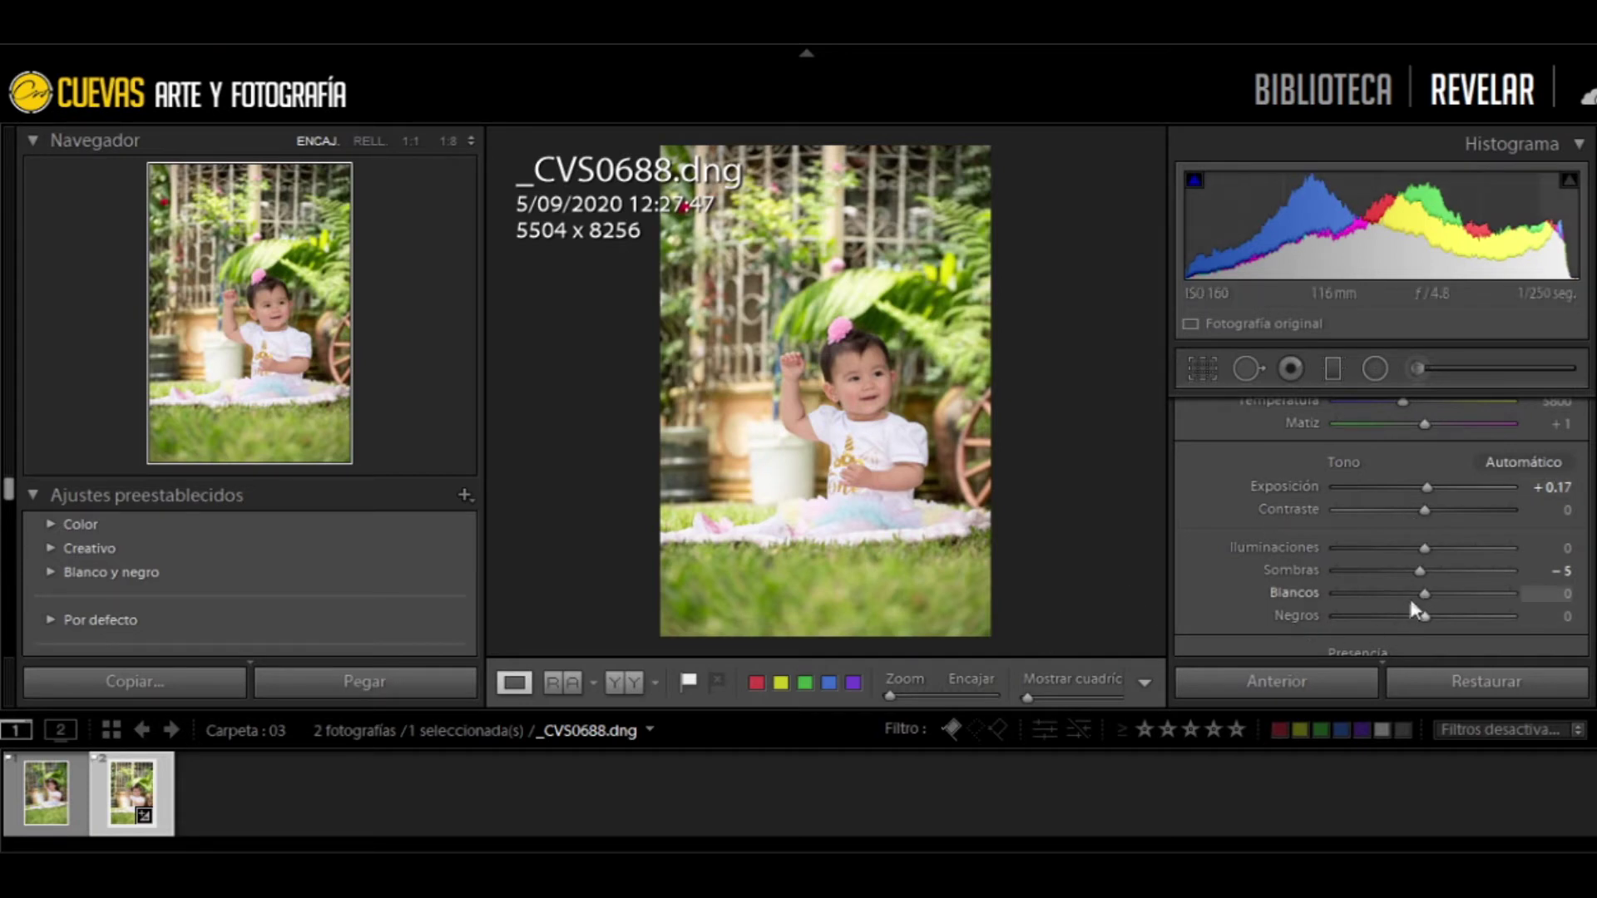
Try Whites at -9 and brighter, then leave Whites at 0 and Blacks at +41
mouse_move(1422, 592)
mouse_down()
mouse_move(1412, 608)
mouse_move(1504, 600)
mouse_move(1421, 606)
mouse_up()
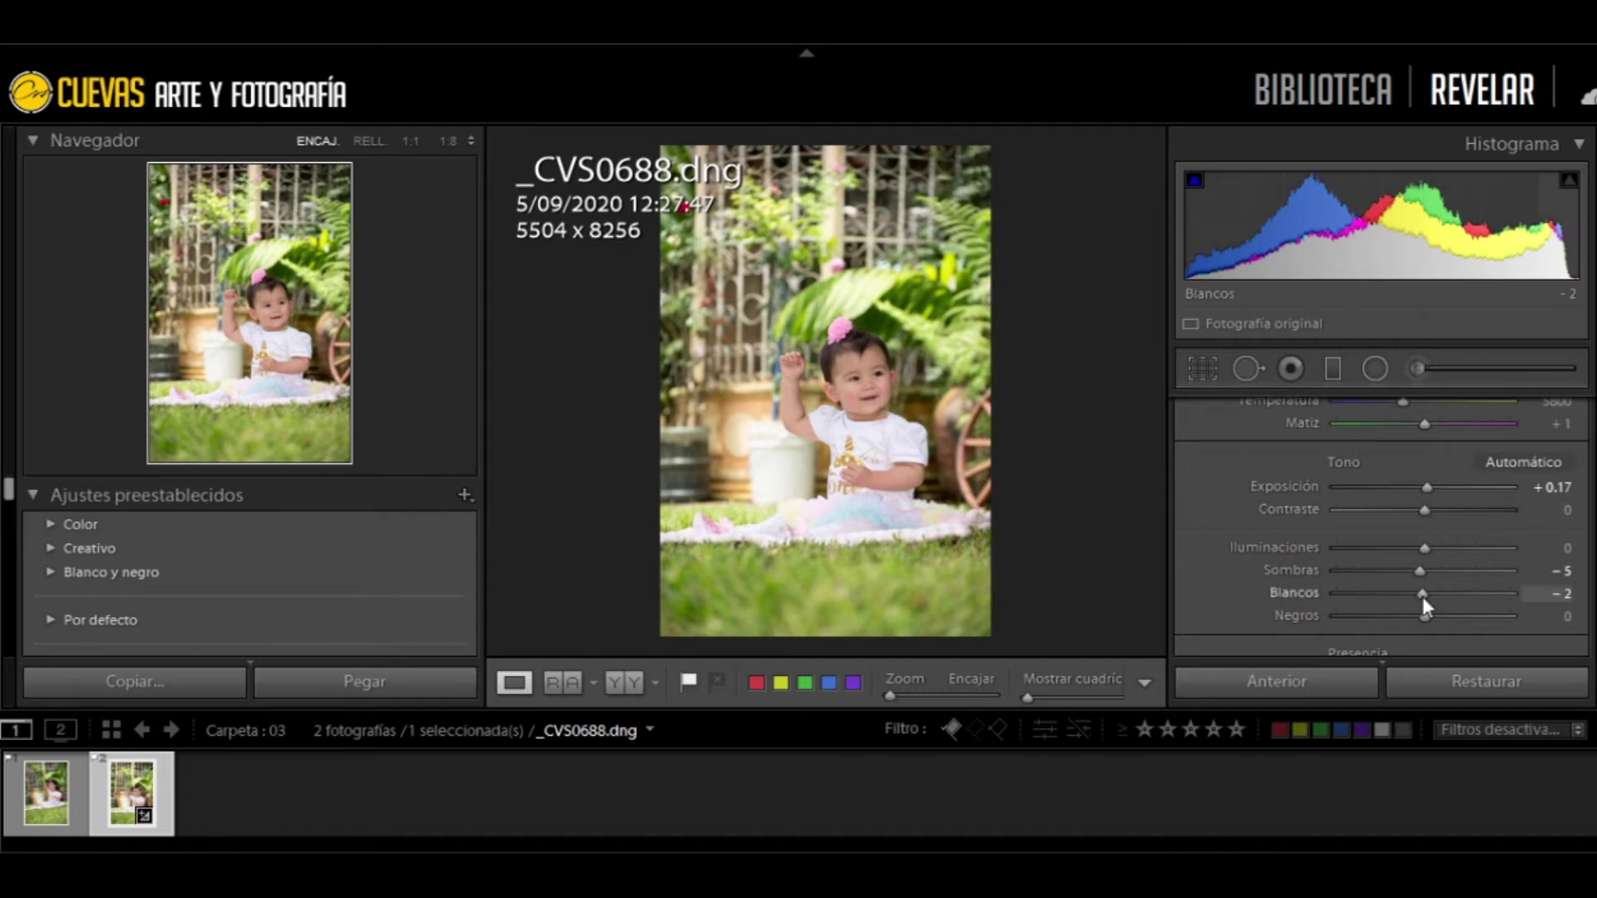
drag(1422, 598, 1469, 595)
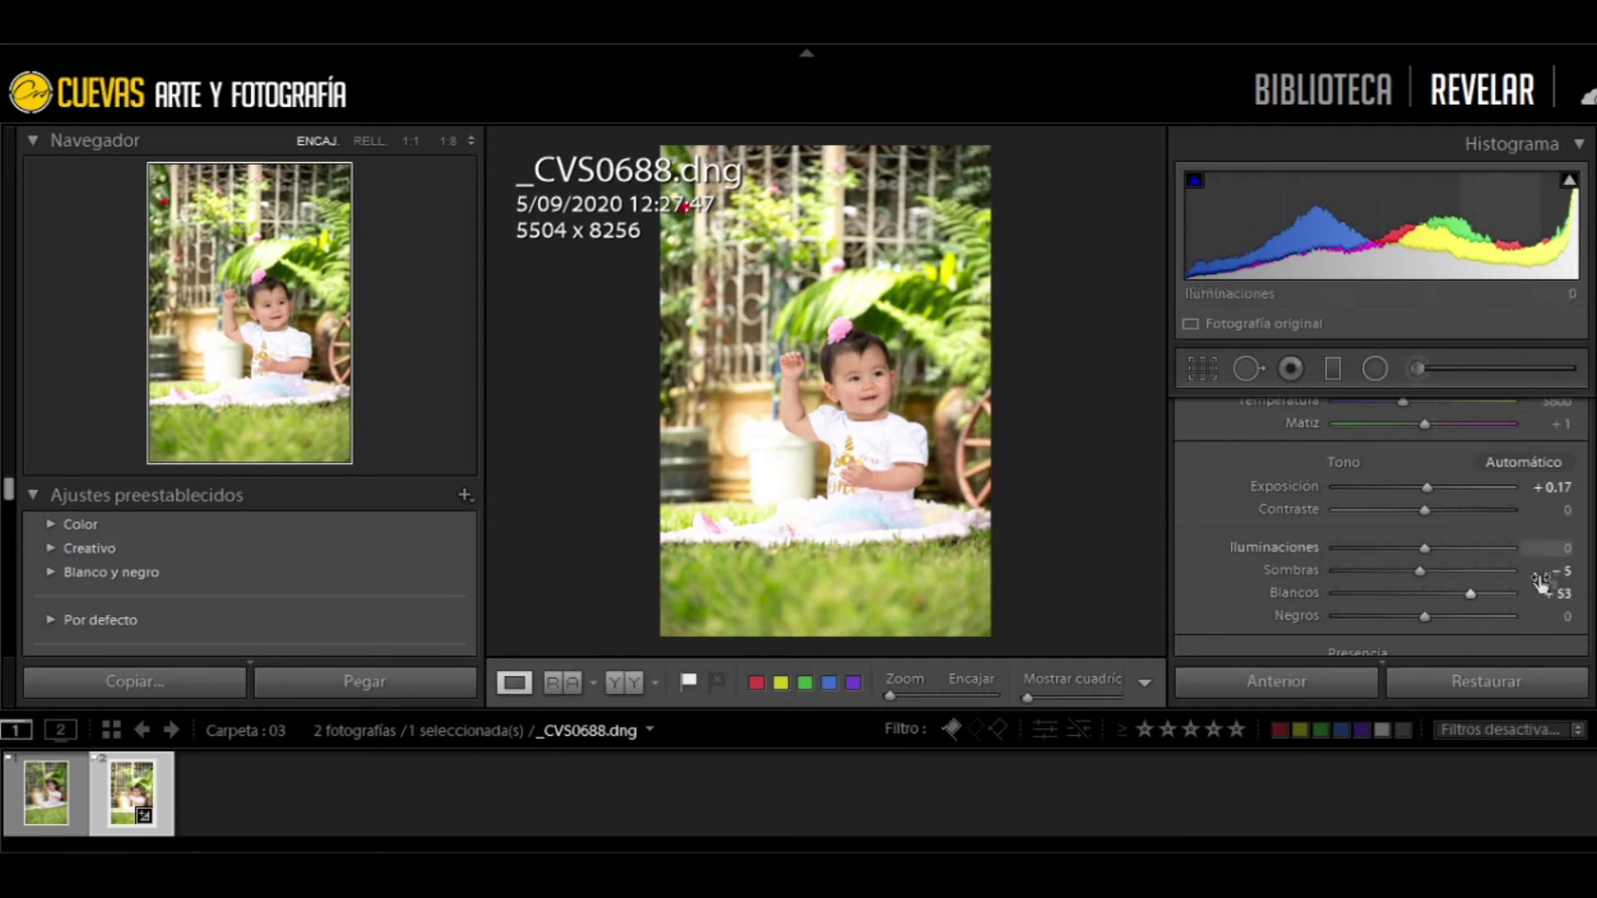
drag(1470, 595, 1429, 596)
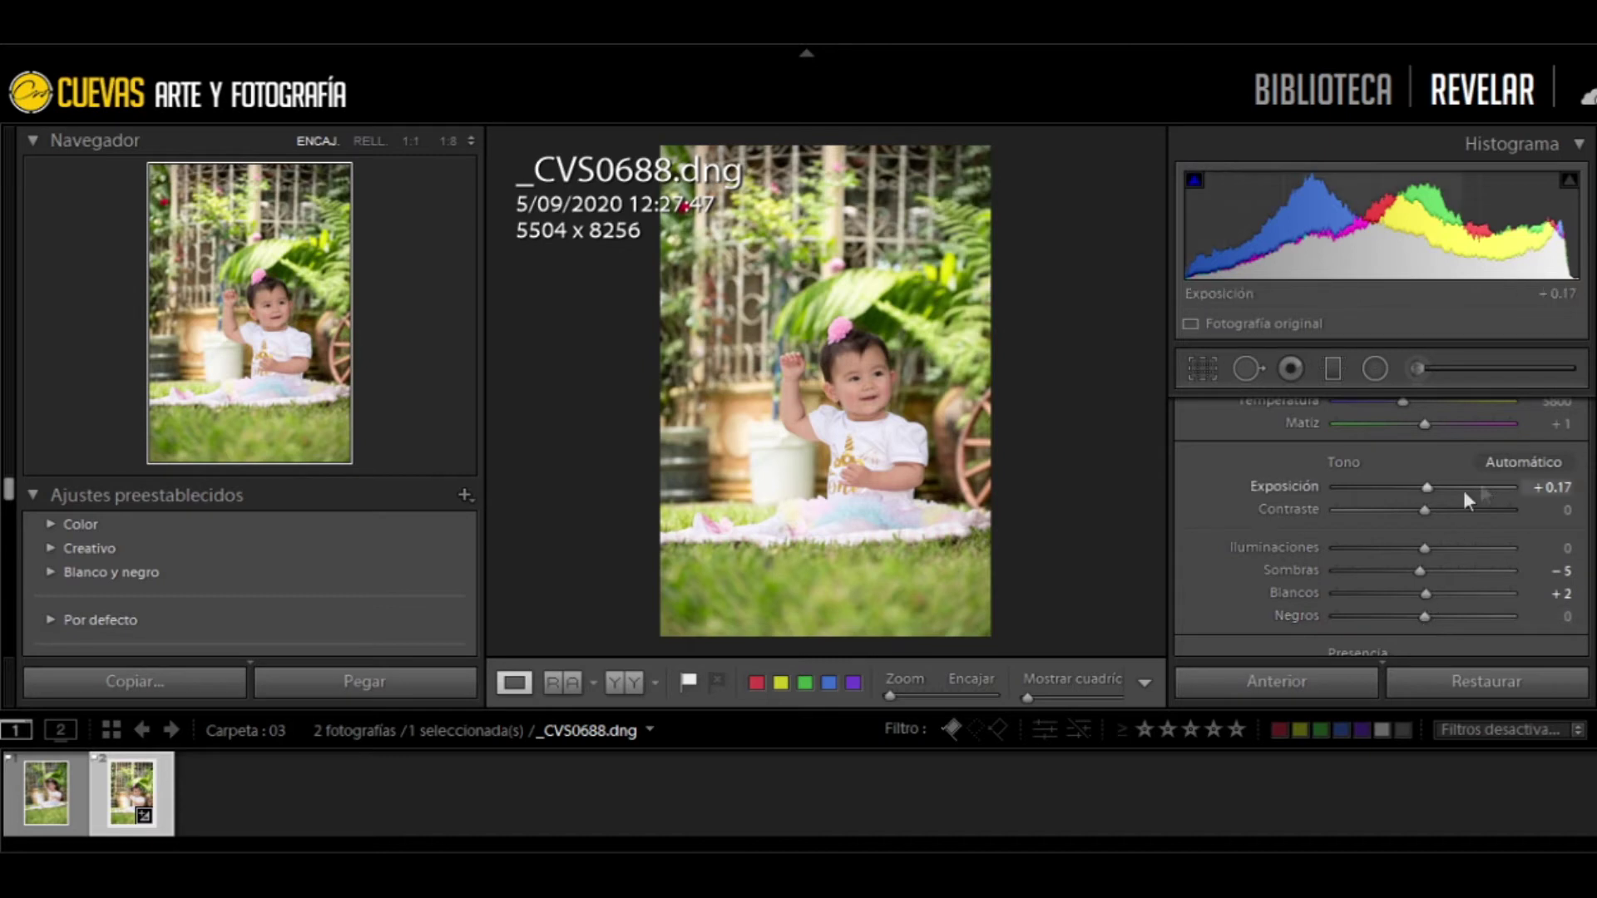
mouse_move(1427, 592)
mouse_down()
mouse_move(1410, 587)
mouse_move(1426, 592)
mouse_move(1404, 616)
mouse_move(1479, 619)
mouse_move(1404, 617)
mouse_move(1459, 626)
mouse_up()
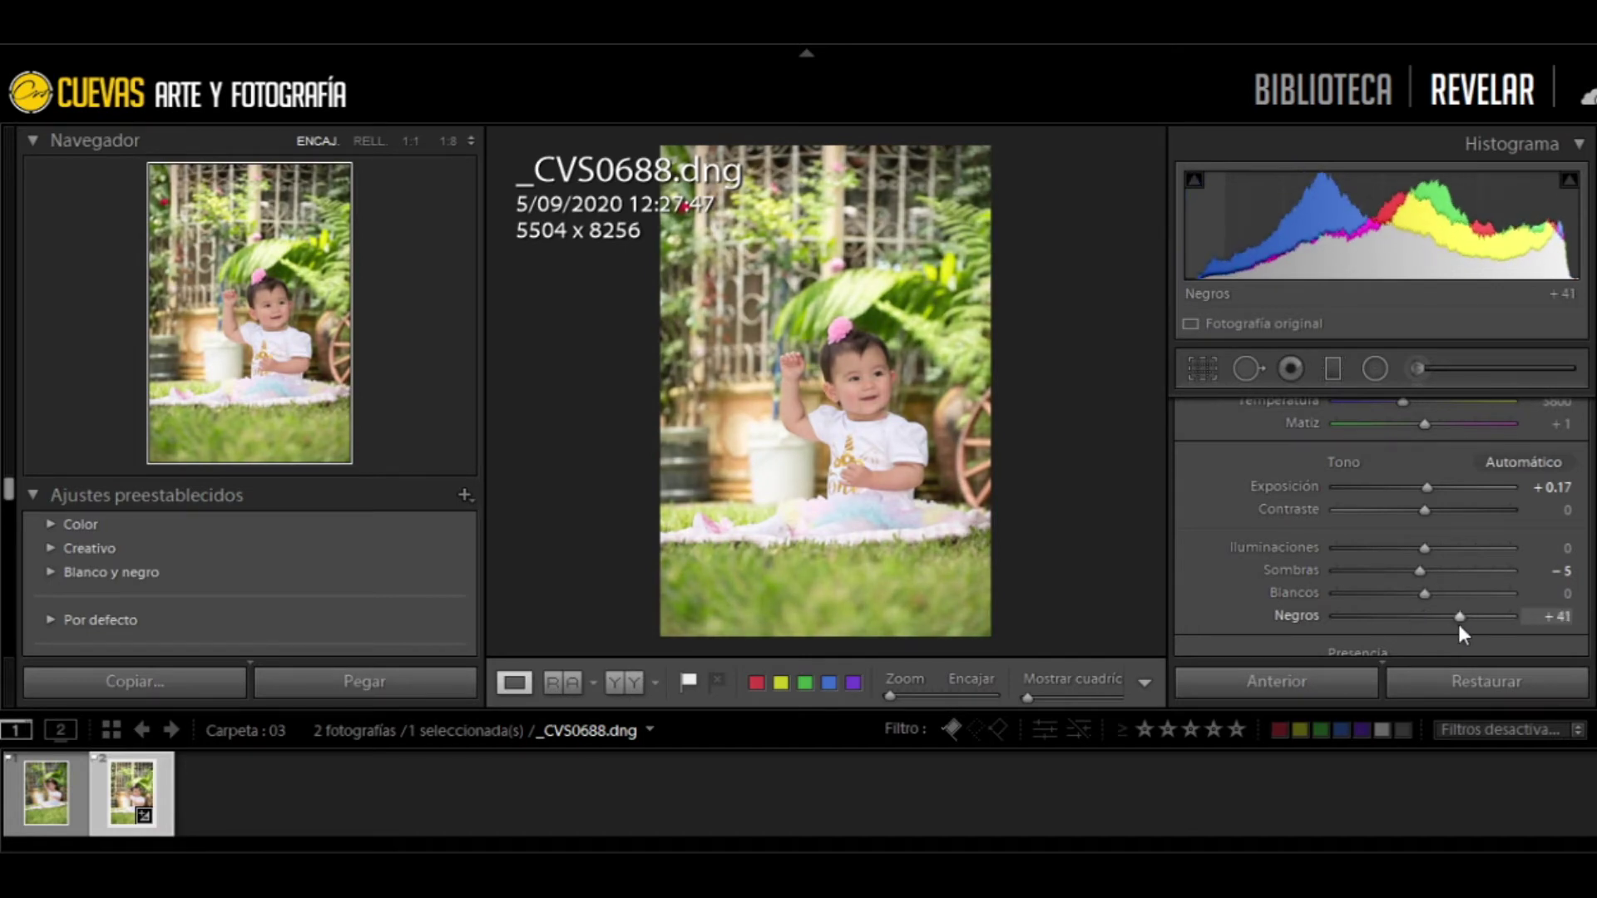
Set Whites to +30 and Blacks to +8 while watching the clipping preview
alt+click(1424, 594)
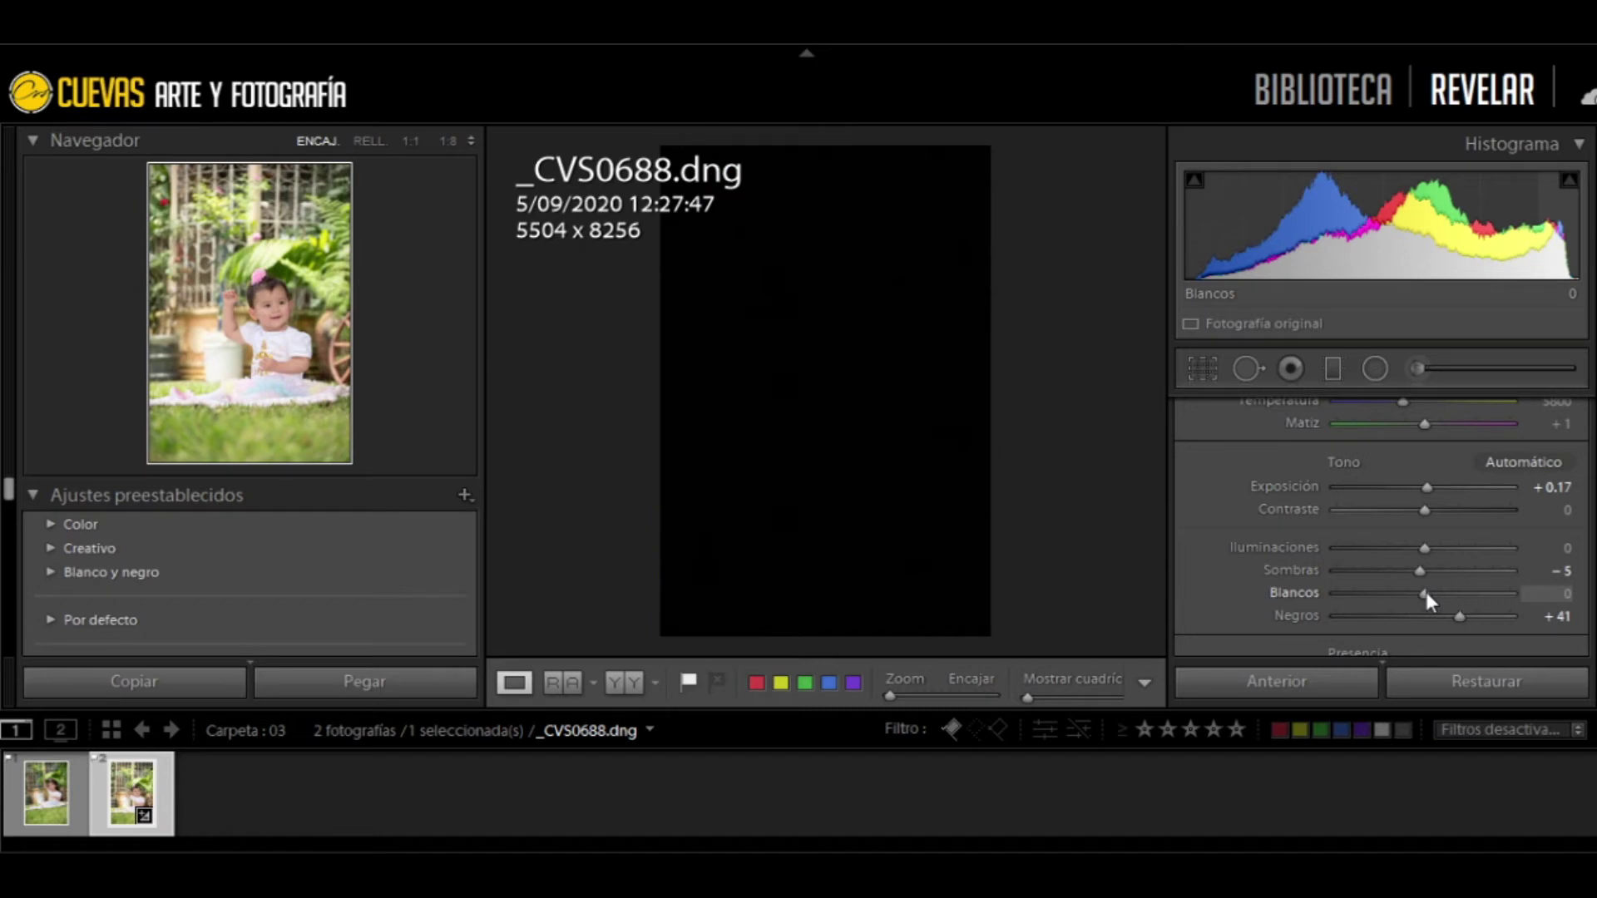
mouse_move(1424, 592)
mouse_down()
mouse_move(1340, 614)
mouse_move(1490, 594)
mouse_move(1450, 596)
mouse_up()
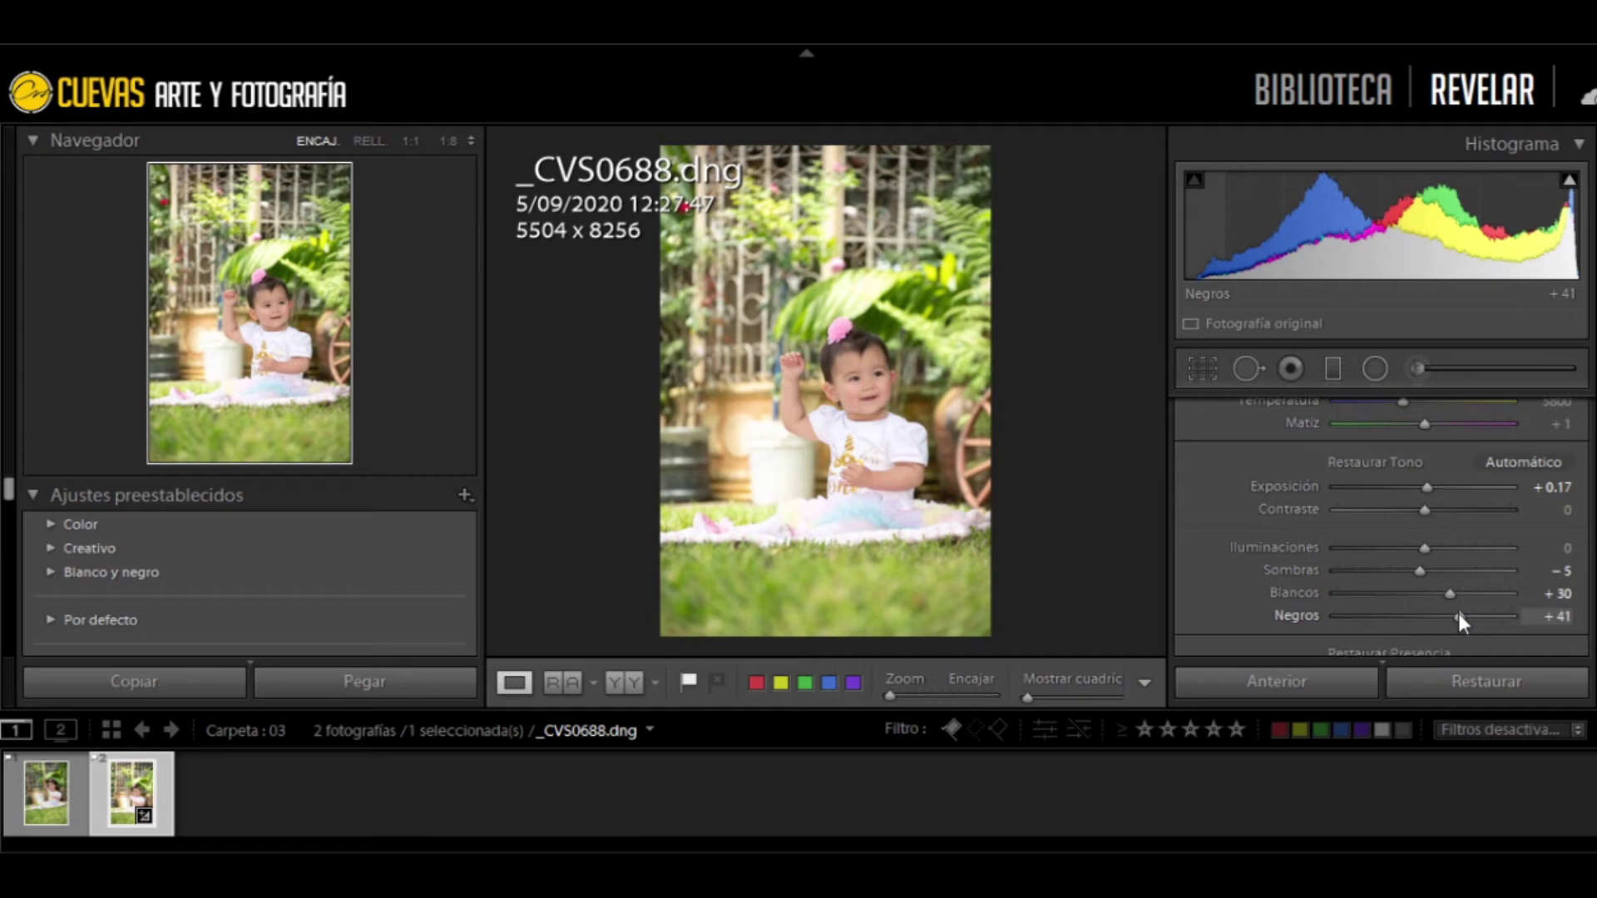
drag(1459, 613, 1422, 622)
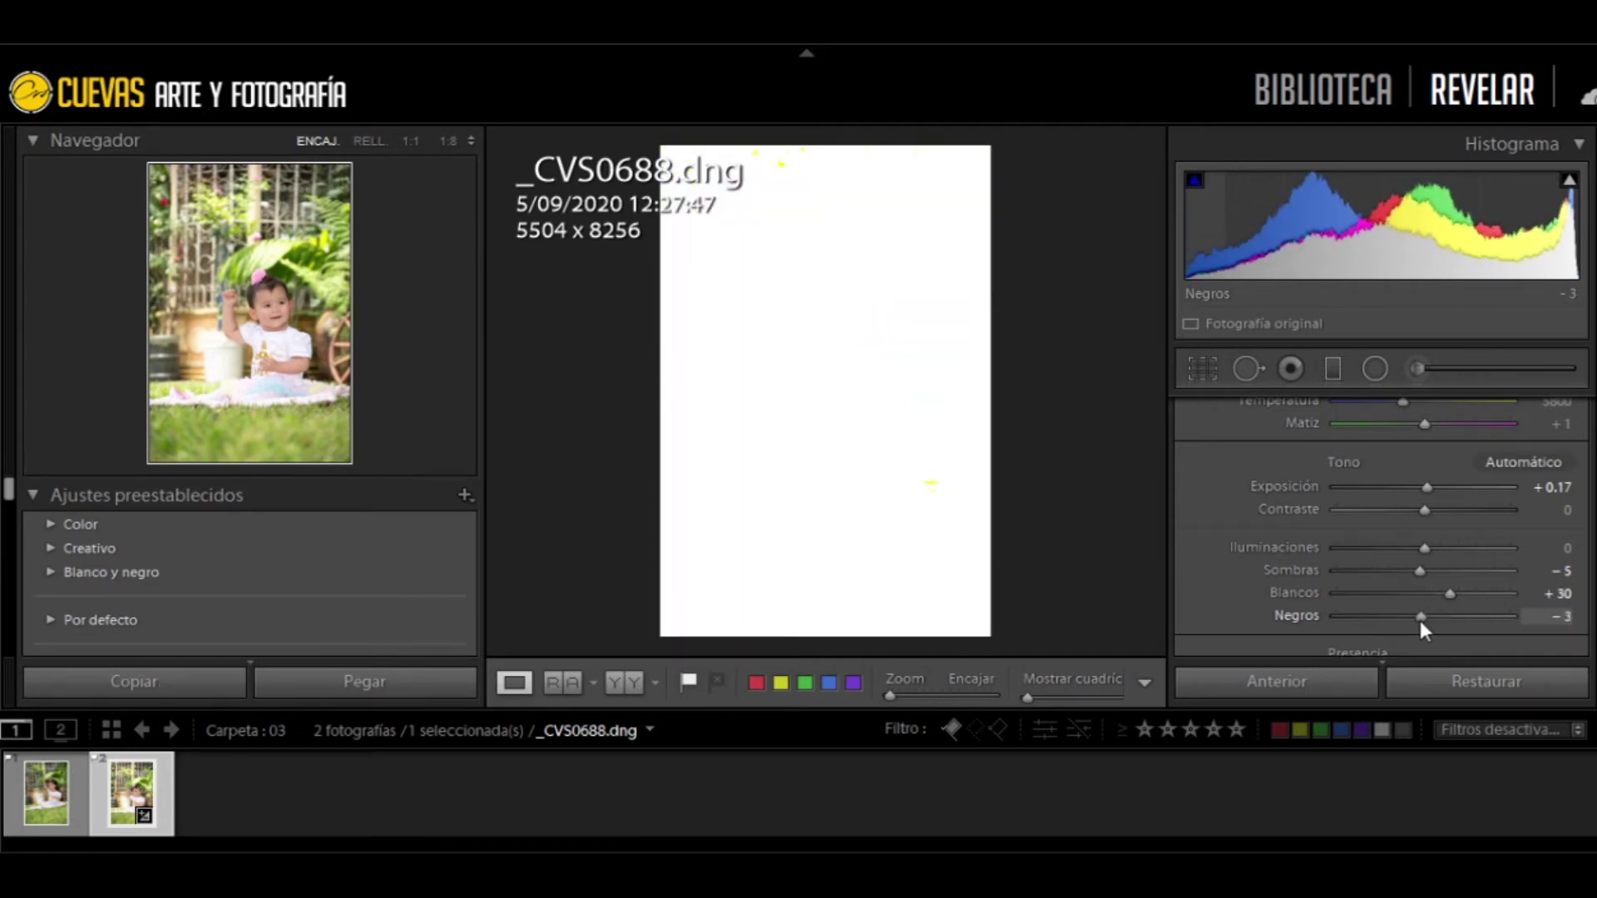
mouse_move(1420, 620)
mouse_down()
mouse_move(1404, 621)
mouse_move(1429, 621)
mouse_up()
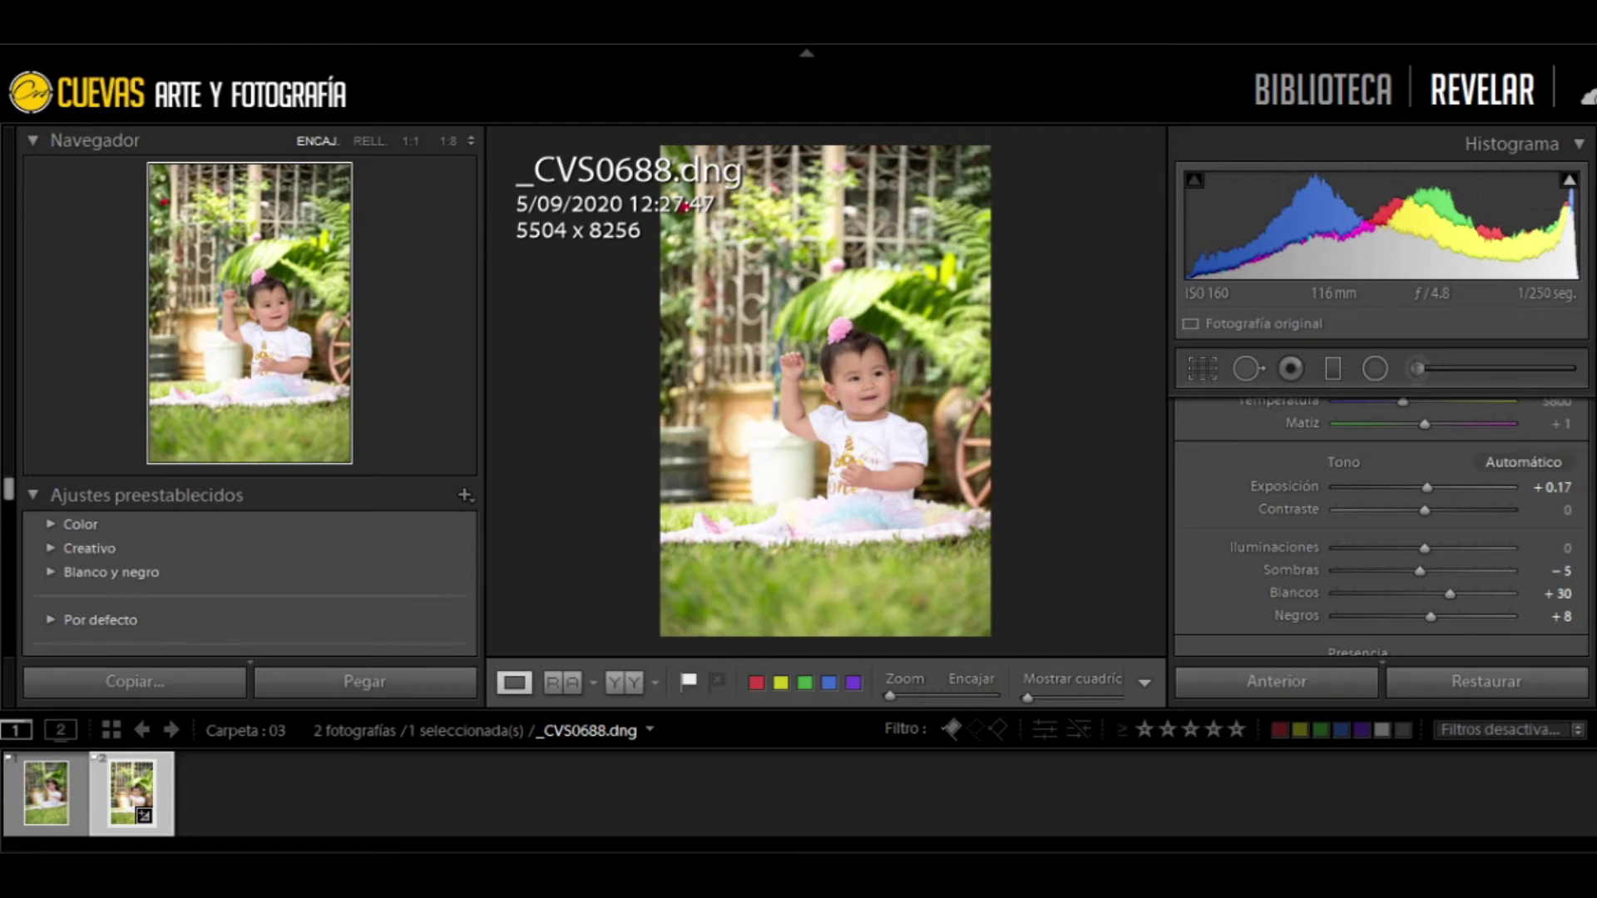
scroll(1235, 582, down, 2)
Scroll the right panel down to the Presencia sliders below Tono
scroll(1235, 582, down, 2)
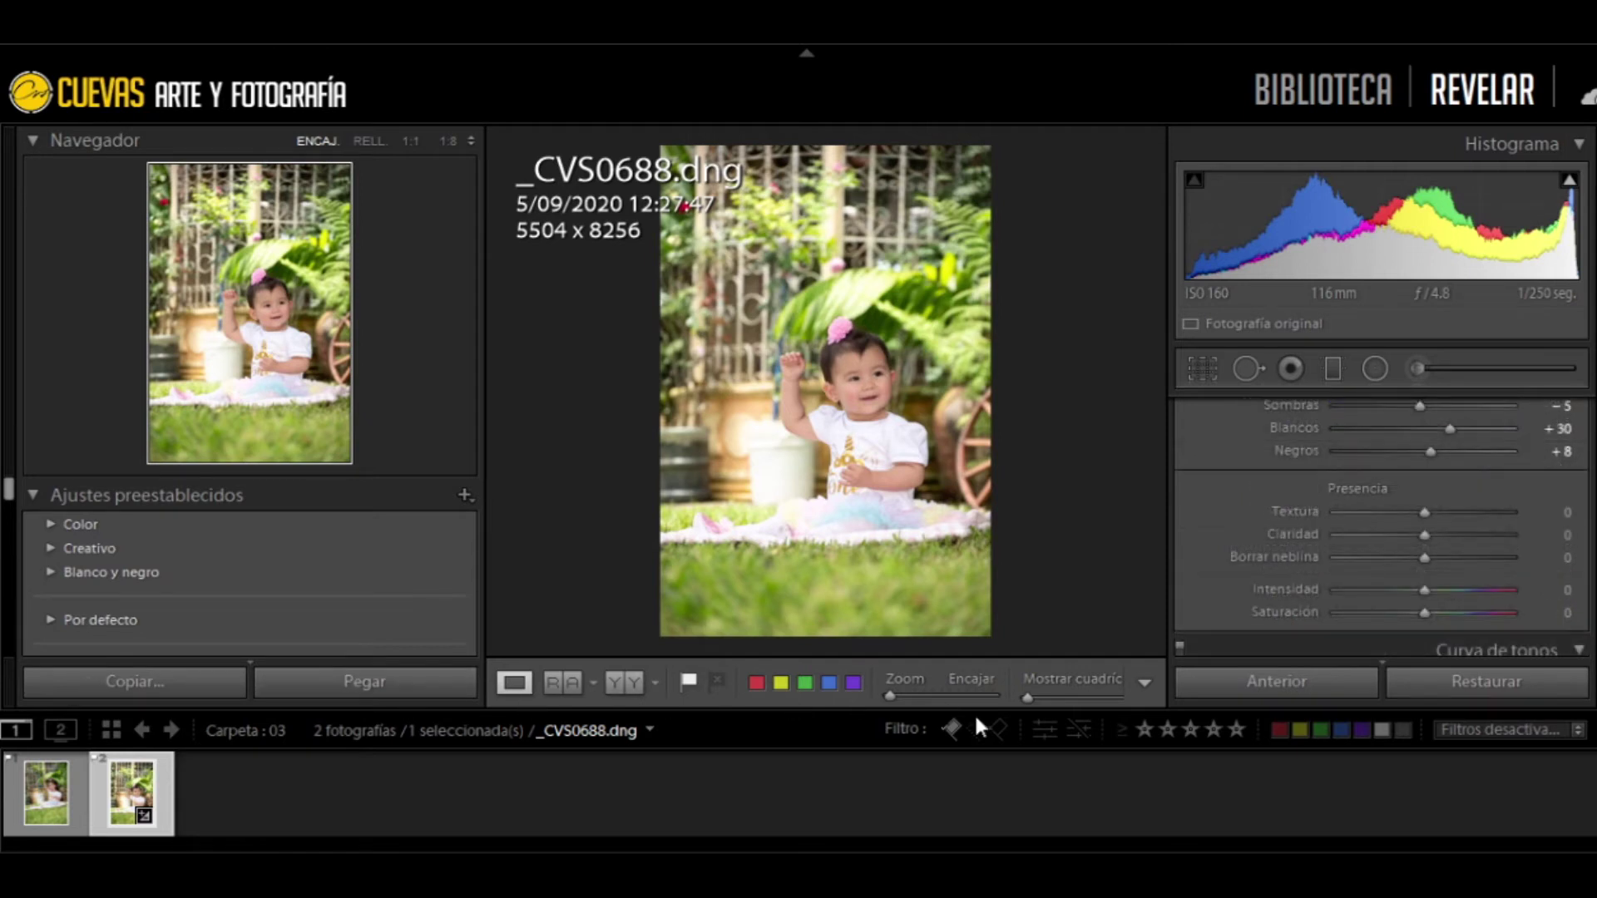
scroll(1223, 574, down, 2)
scroll(1211, 543, up, 1)
scroll(1212, 538, down, 1)
scroll(1211, 538, up, 1)
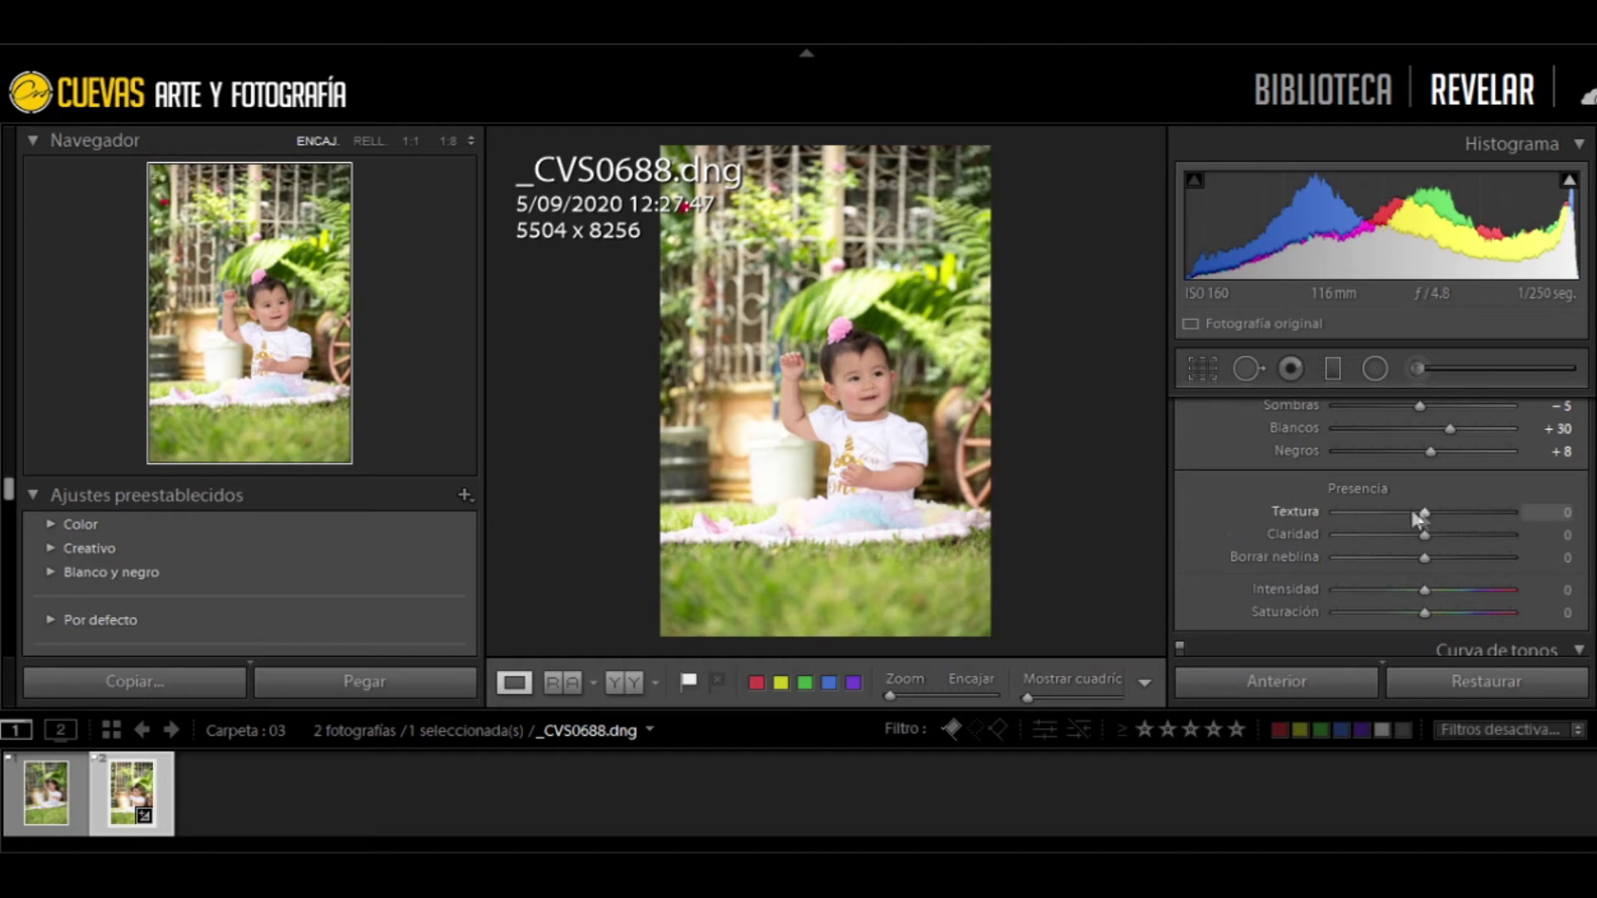
Compare Texture at -100 and +100 in 1:1 close-ups, then settle it at -16
drag(1425, 515, 1296, 522)
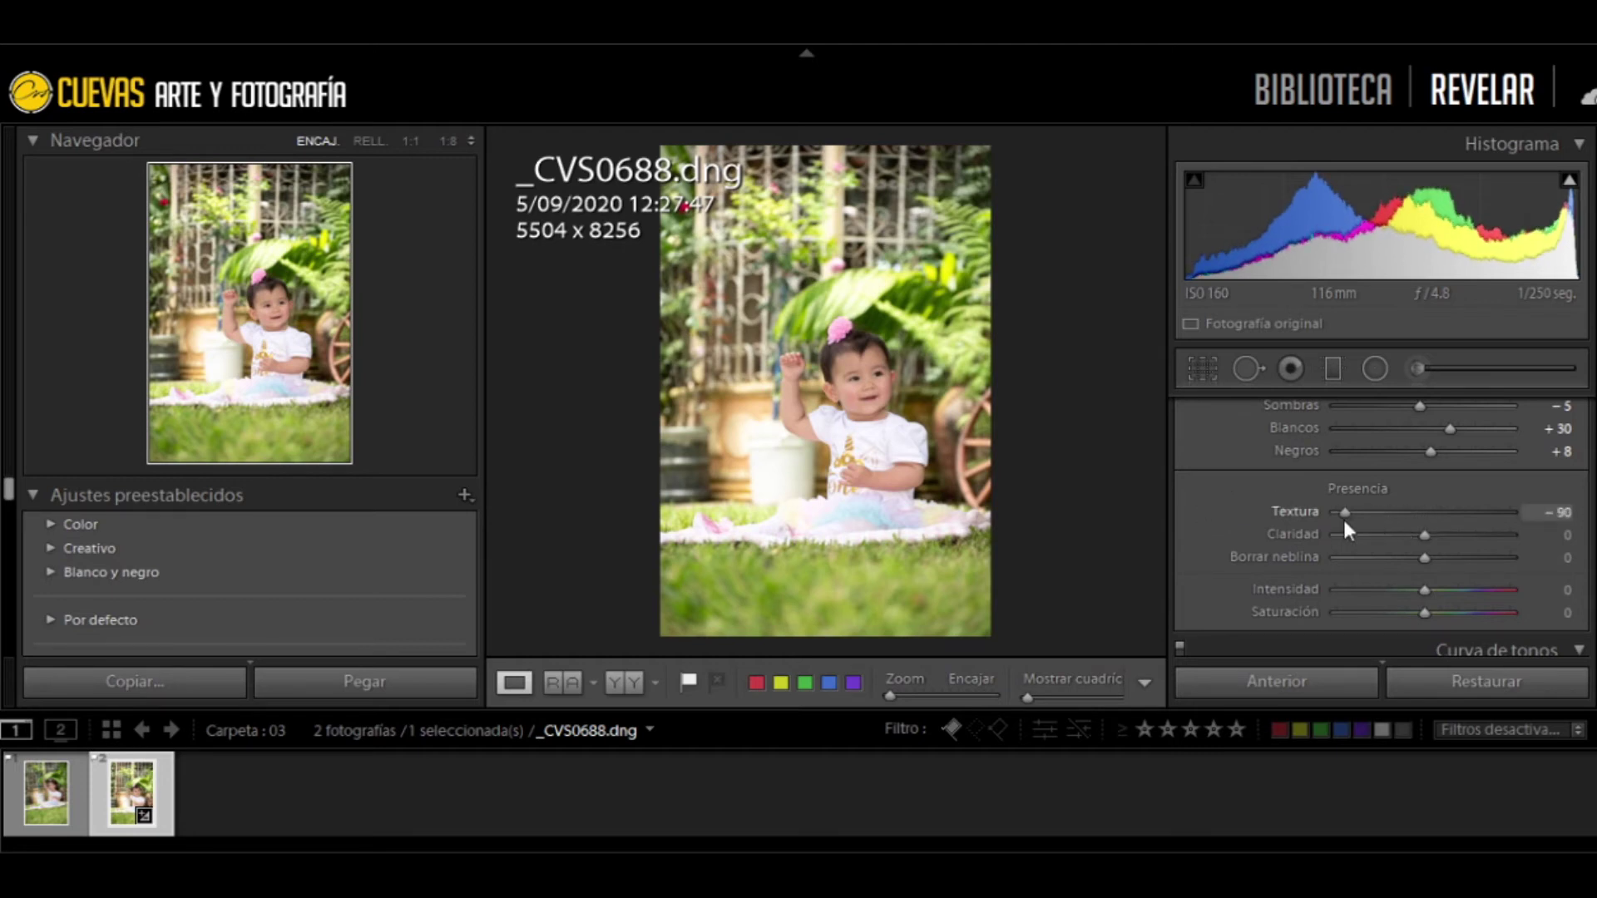
click(857, 395)
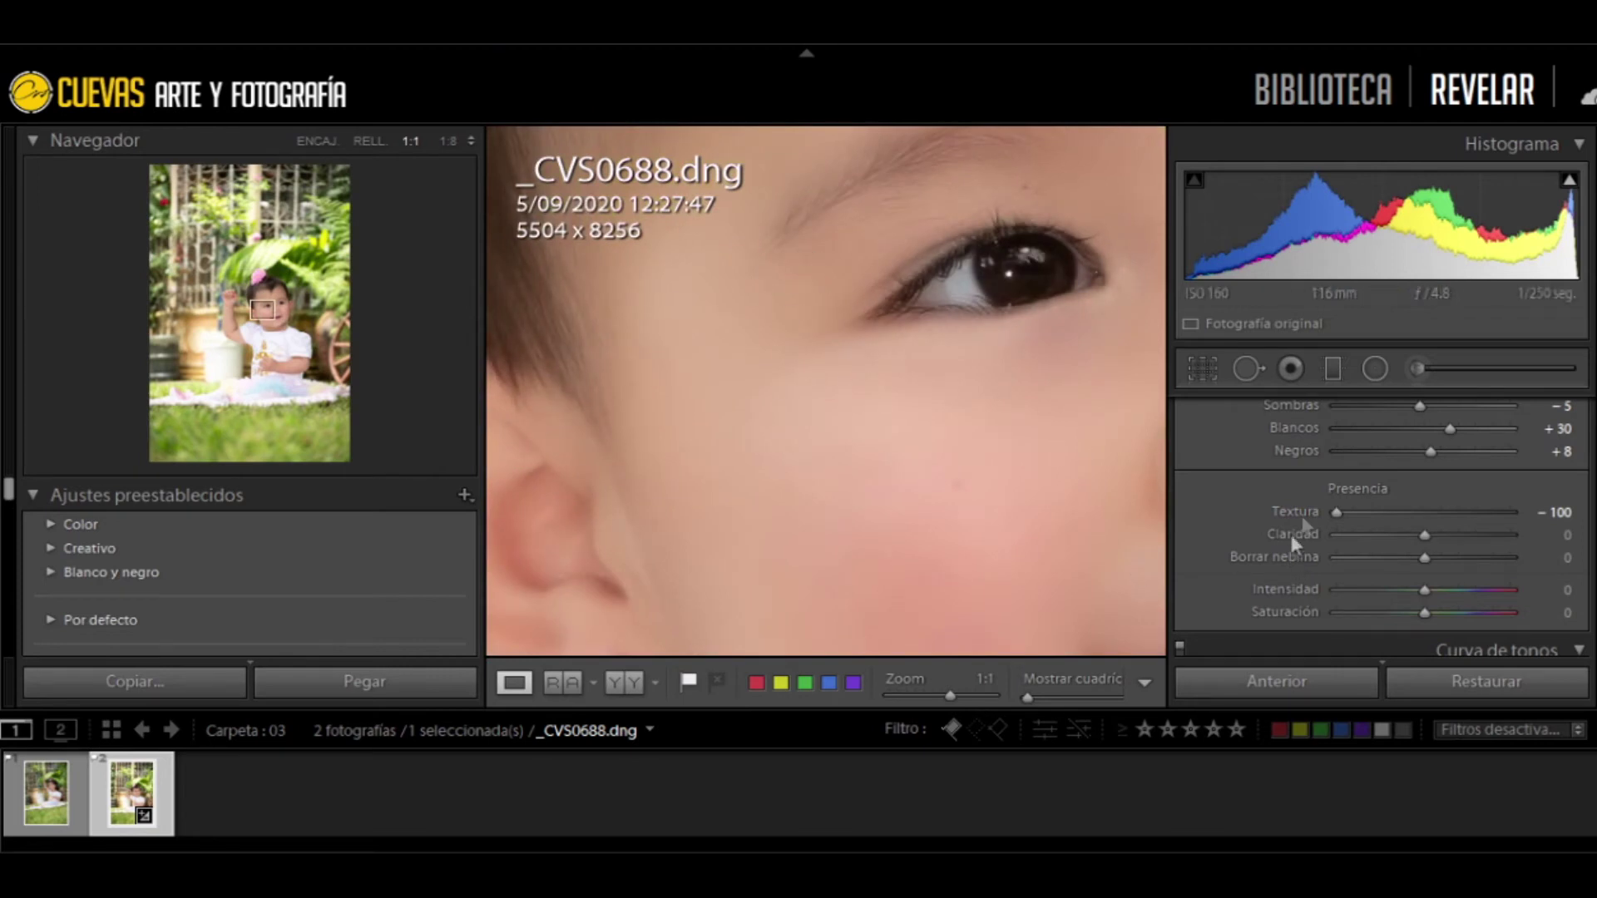
mouse_move(1335, 512)
mouse_down()
mouse_move(1508, 526)
mouse_move(1356, 525)
mouse_up()
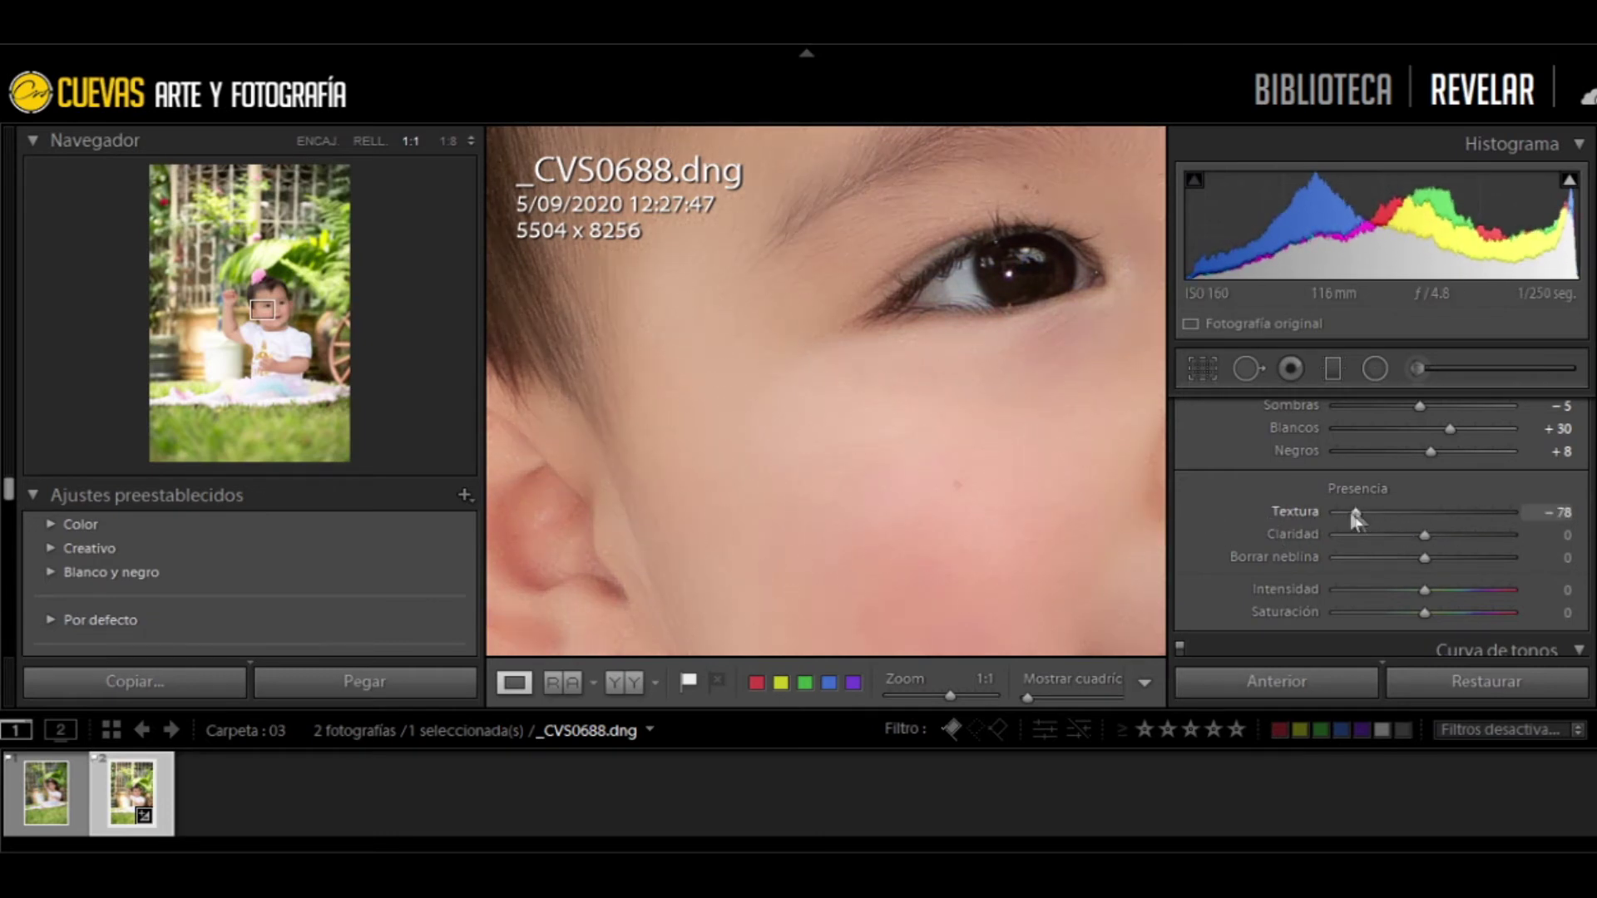
drag(1355, 512, 1567, 541)
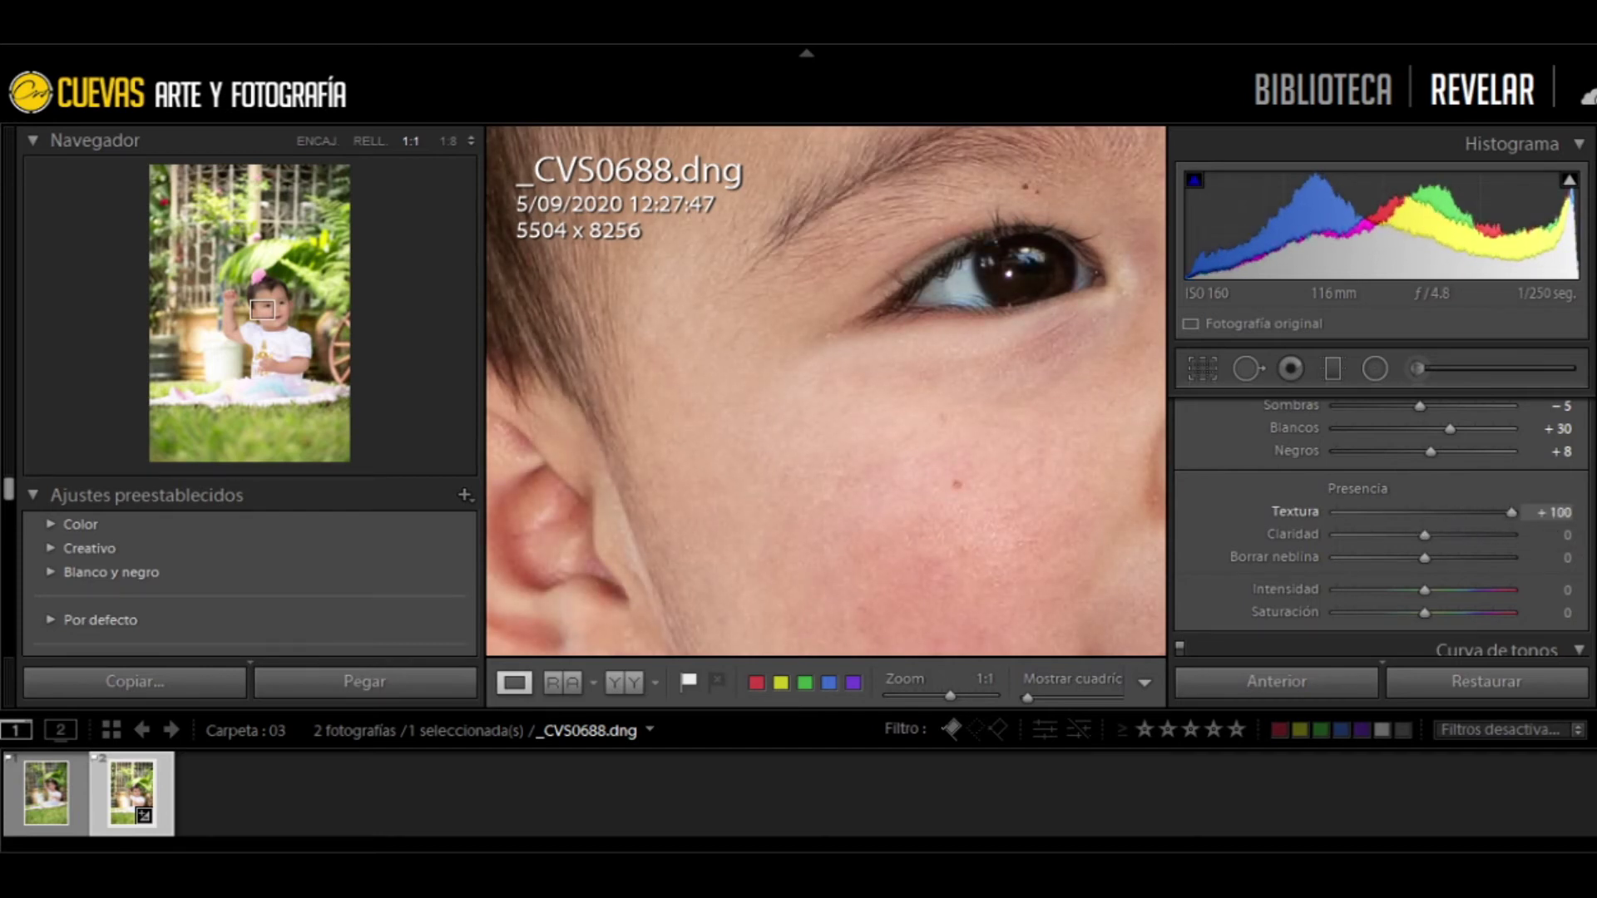
click(827, 464)
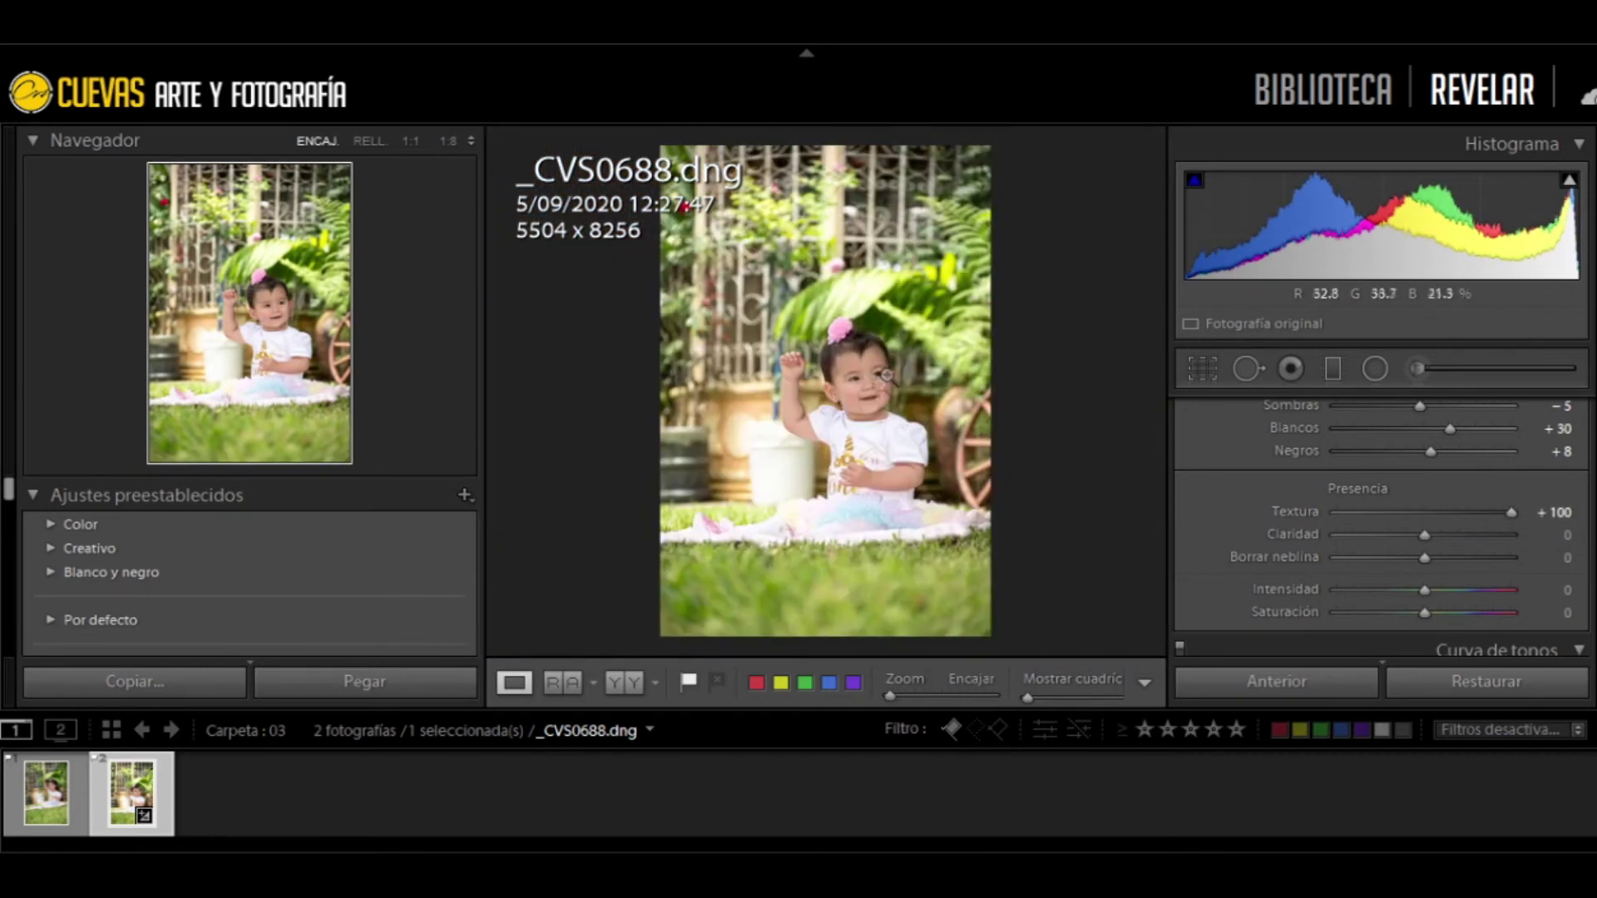
click(887, 375)
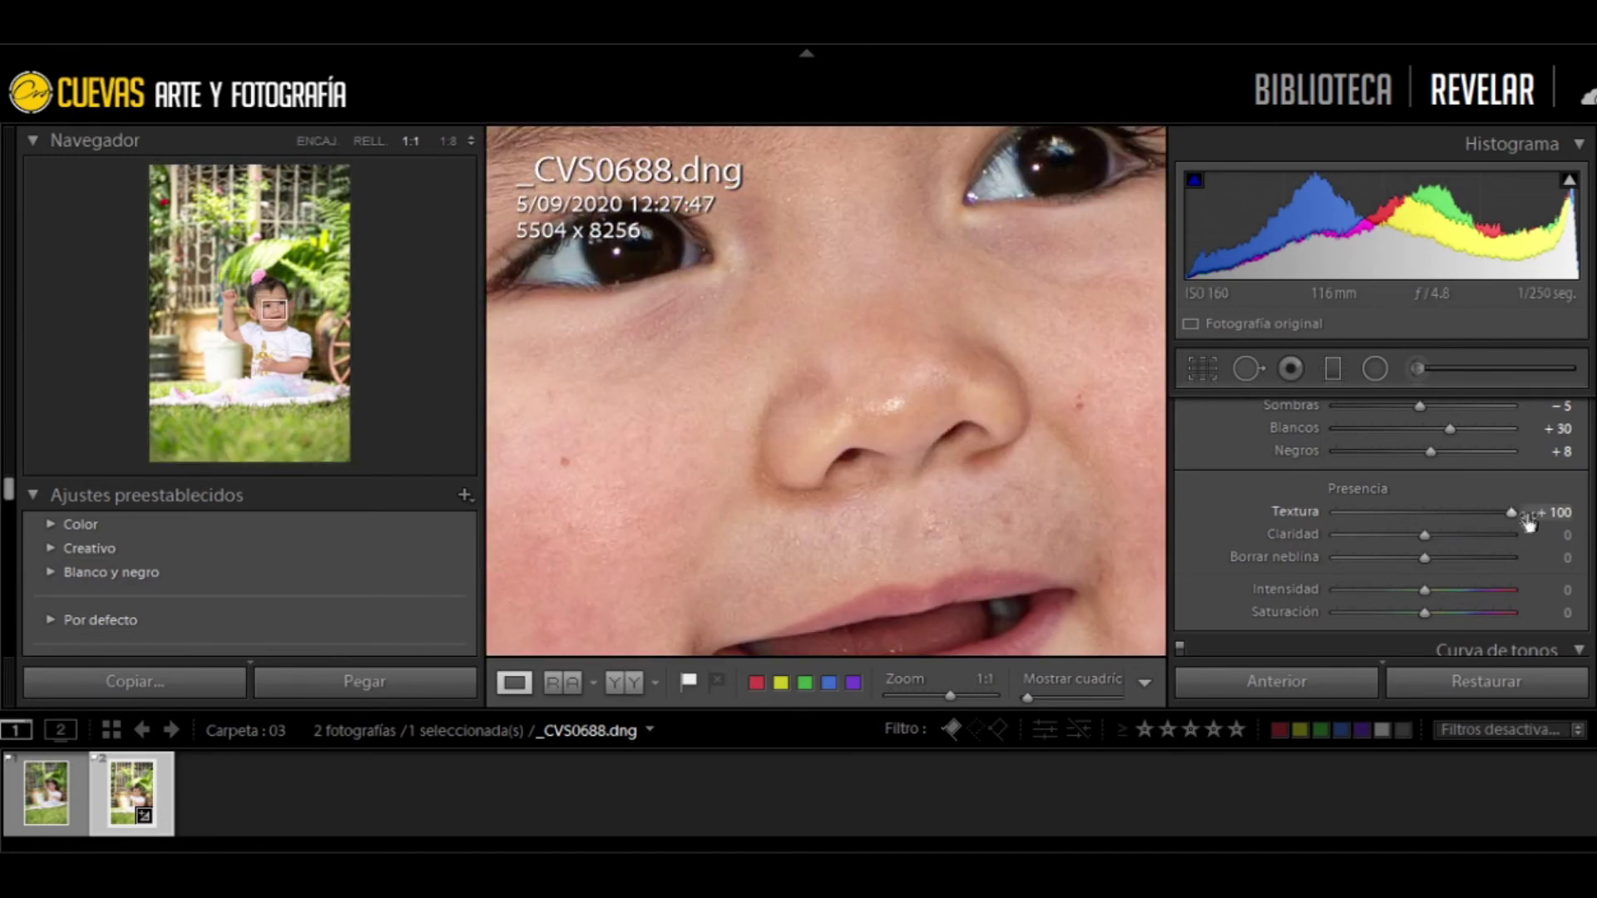
drag(1514, 512, 1400, 519)
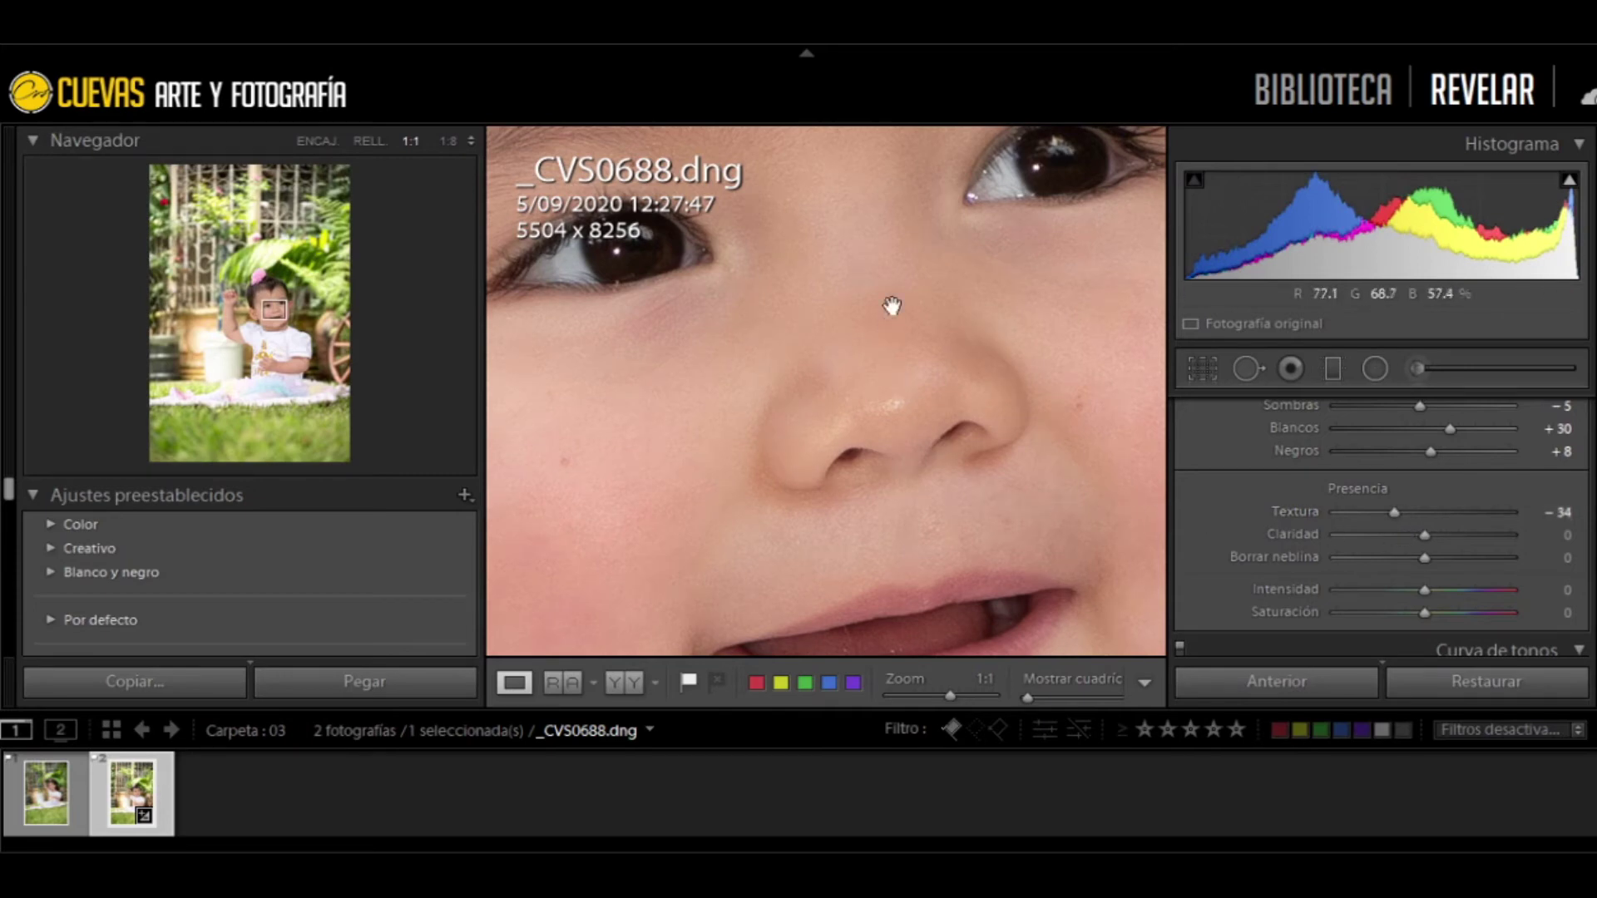
click(912, 364)
click(849, 378)
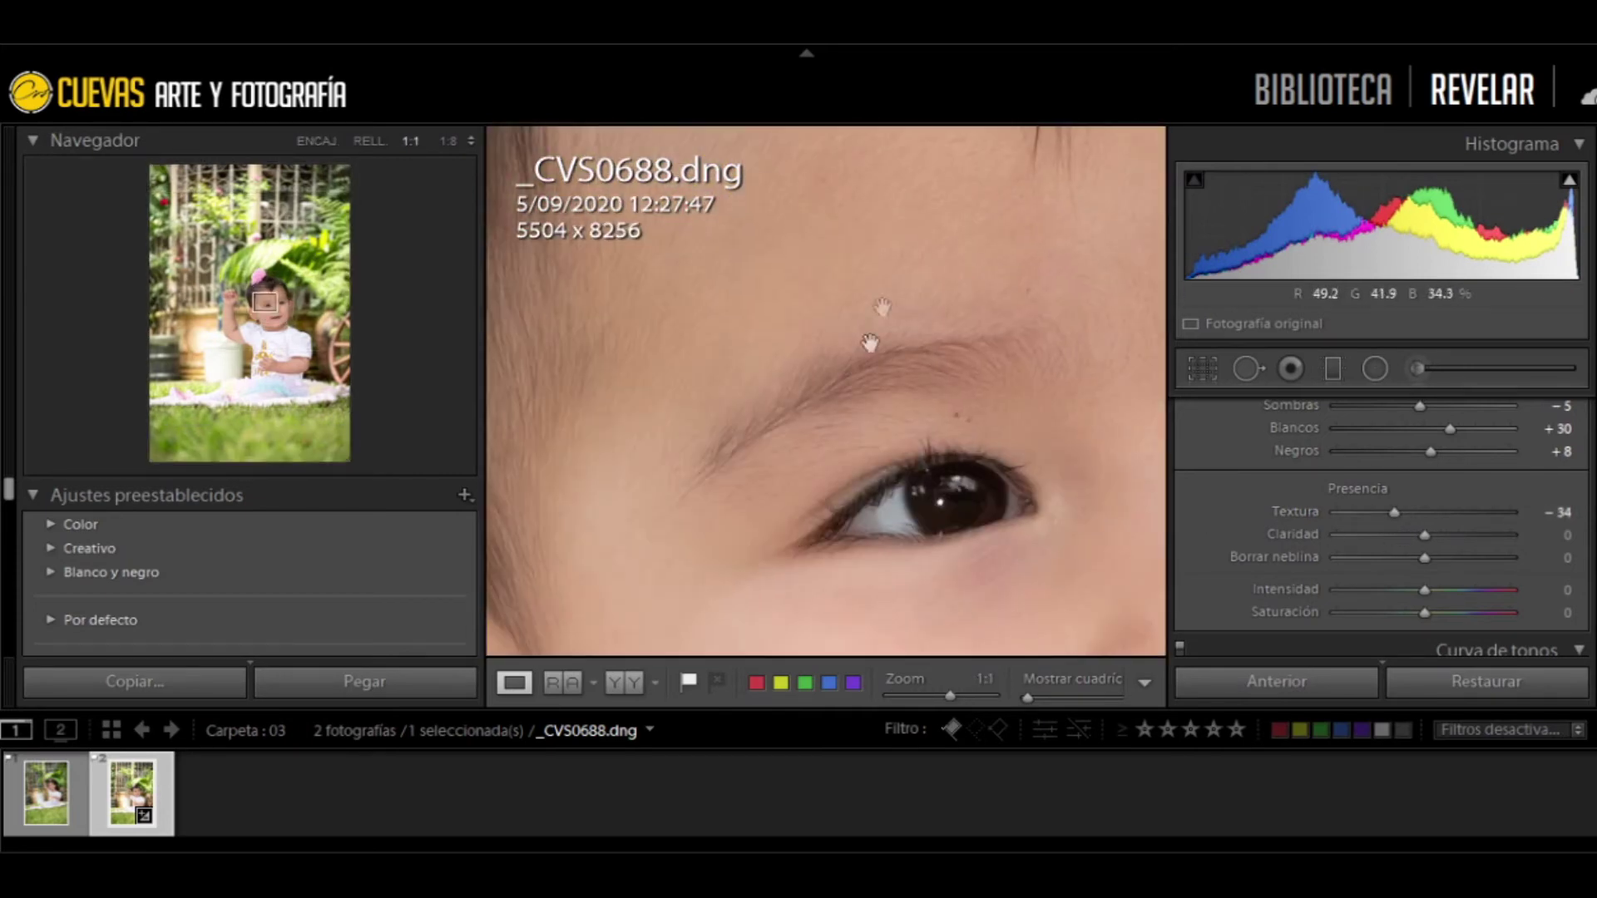
click(881, 333)
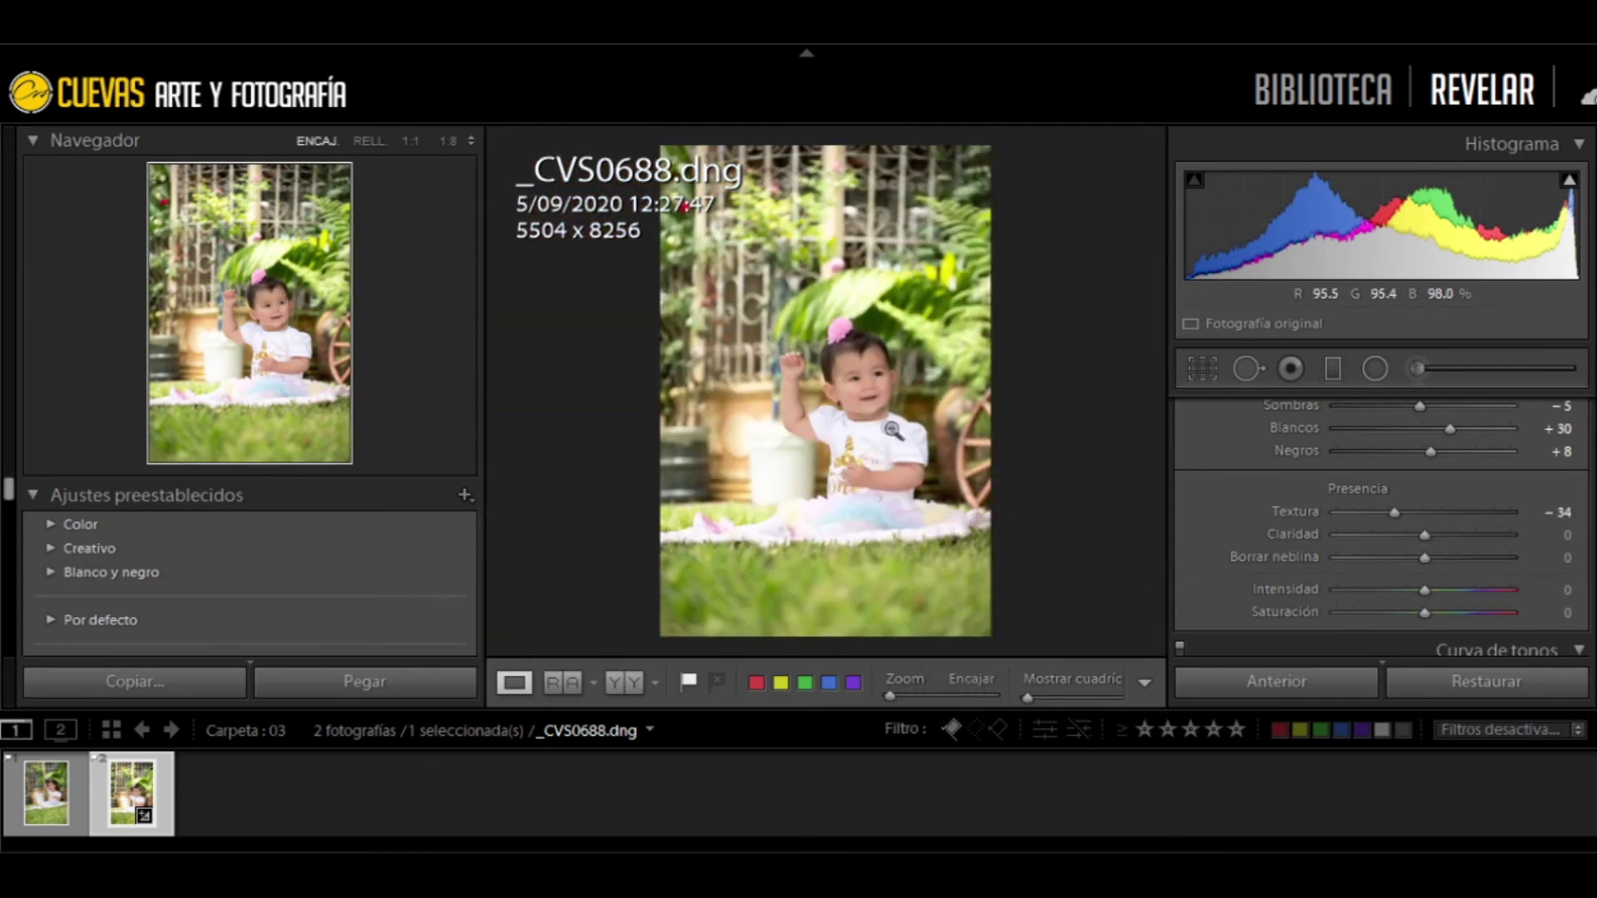
drag(1394, 511, 1410, 512)
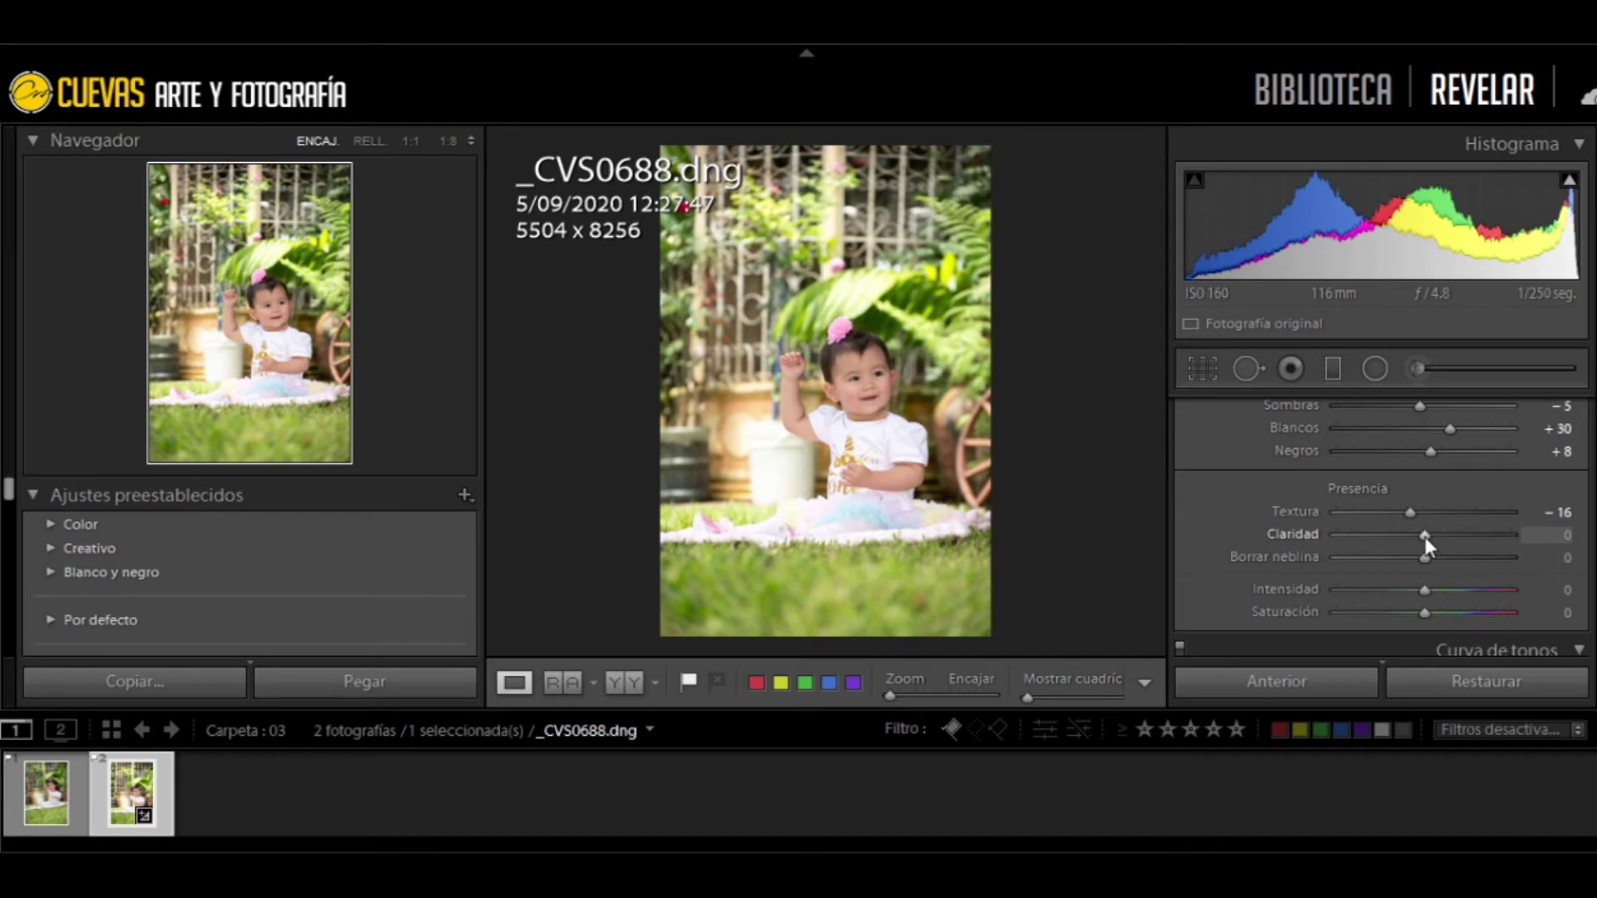
Preview Clarity at +100 and -90, checking nose, ear and face at 1:1
drag(1425, 537, 1535, 542)
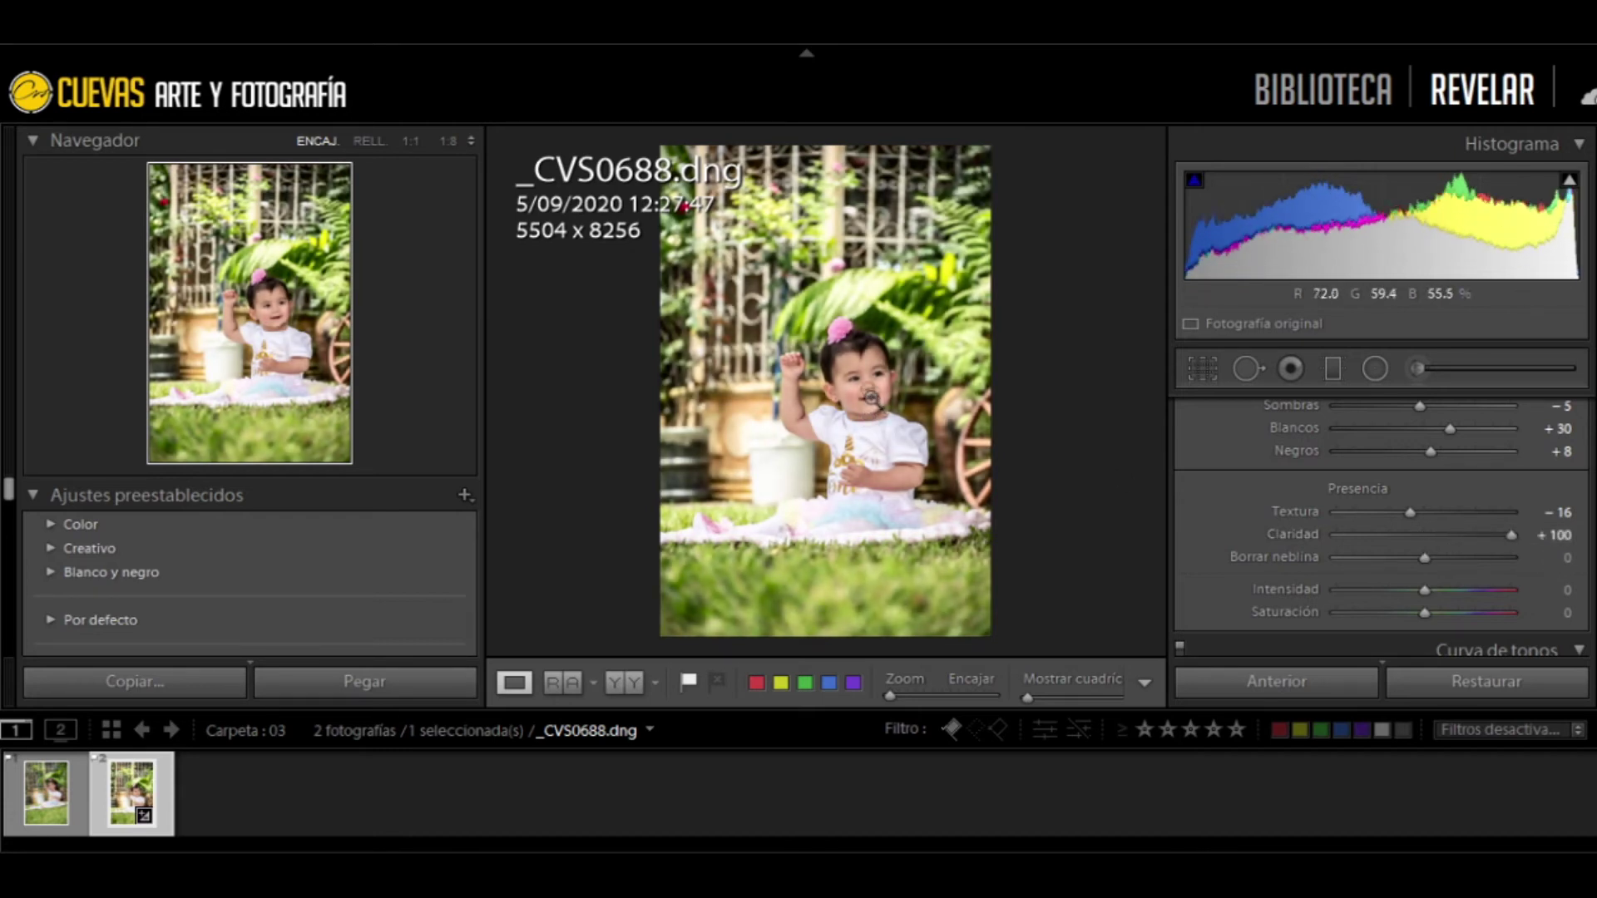
click(865, 384)
click(853, 373)
mouse_move(1514, 535)
mouse_down()
mouse_move(1304, 549)
mouse_move(1524, 539)
mouse_up()
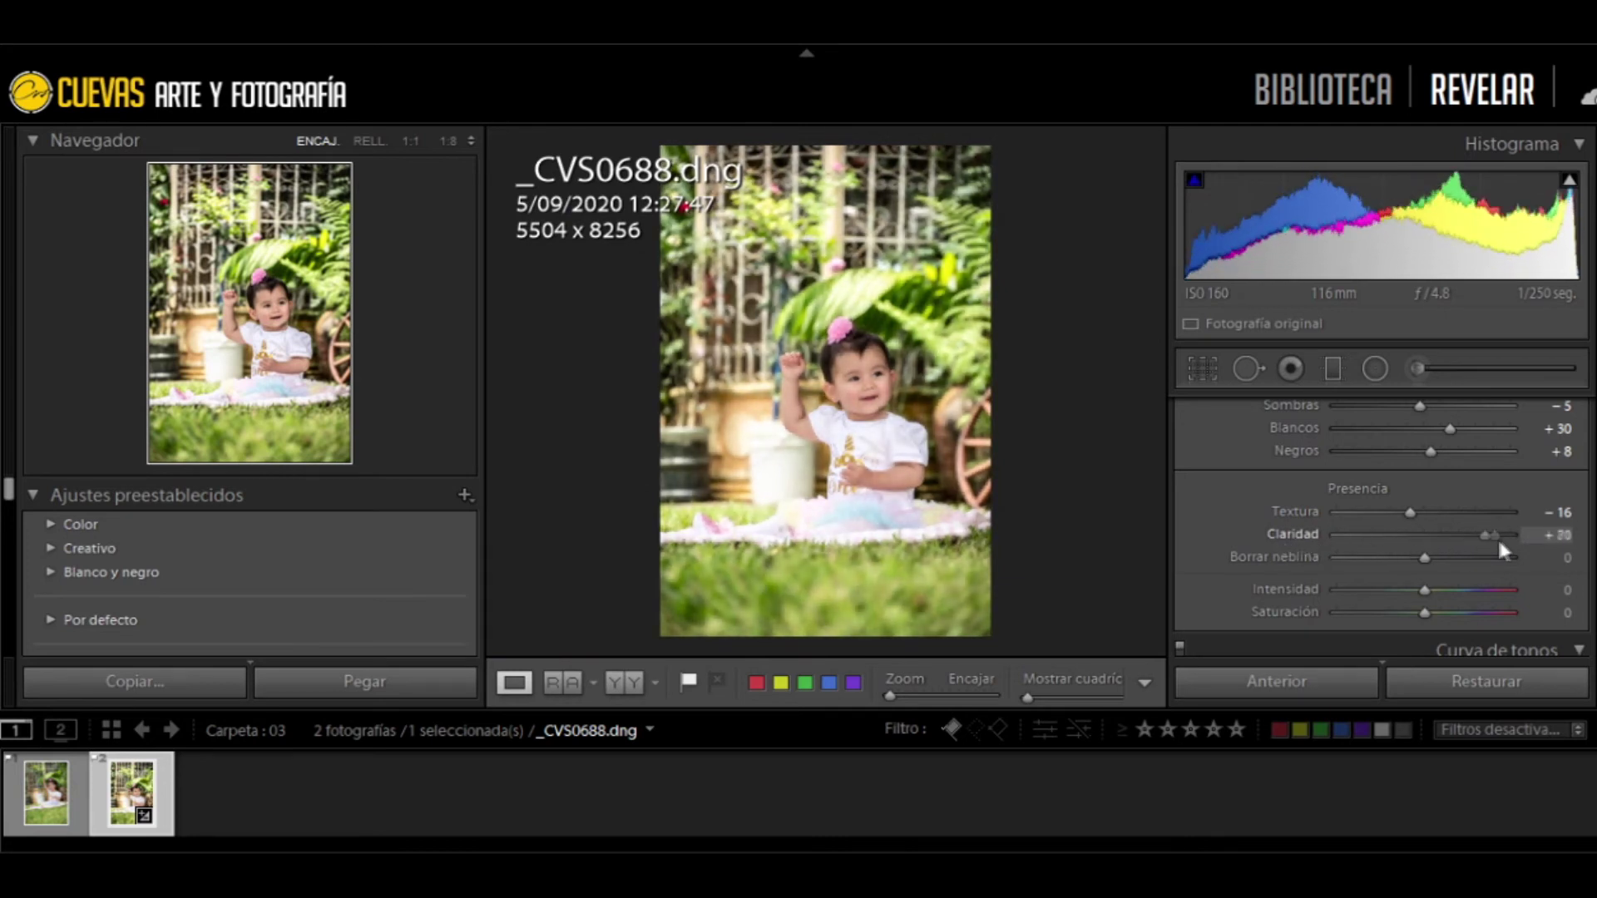
mouse_move(1517, 545)
mouse_down()
mouse_move(1446, 541)
mouse_move(1505, 543)
mouse_up()
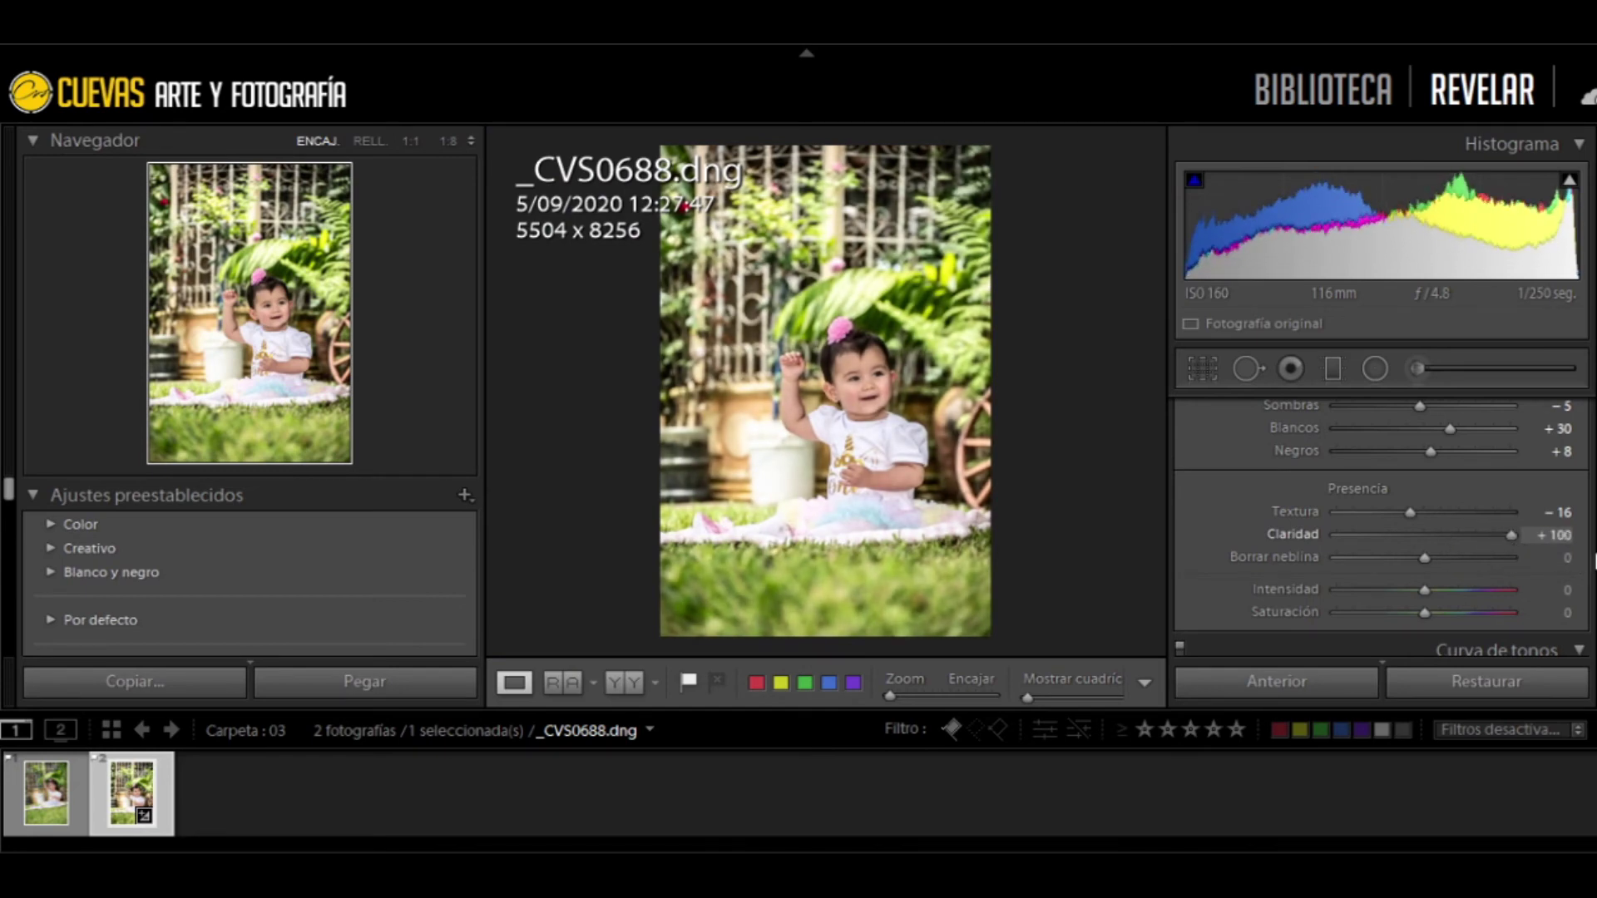
click(895, 386)
drag(687, 371, 1059, 403)
click(873, 387)
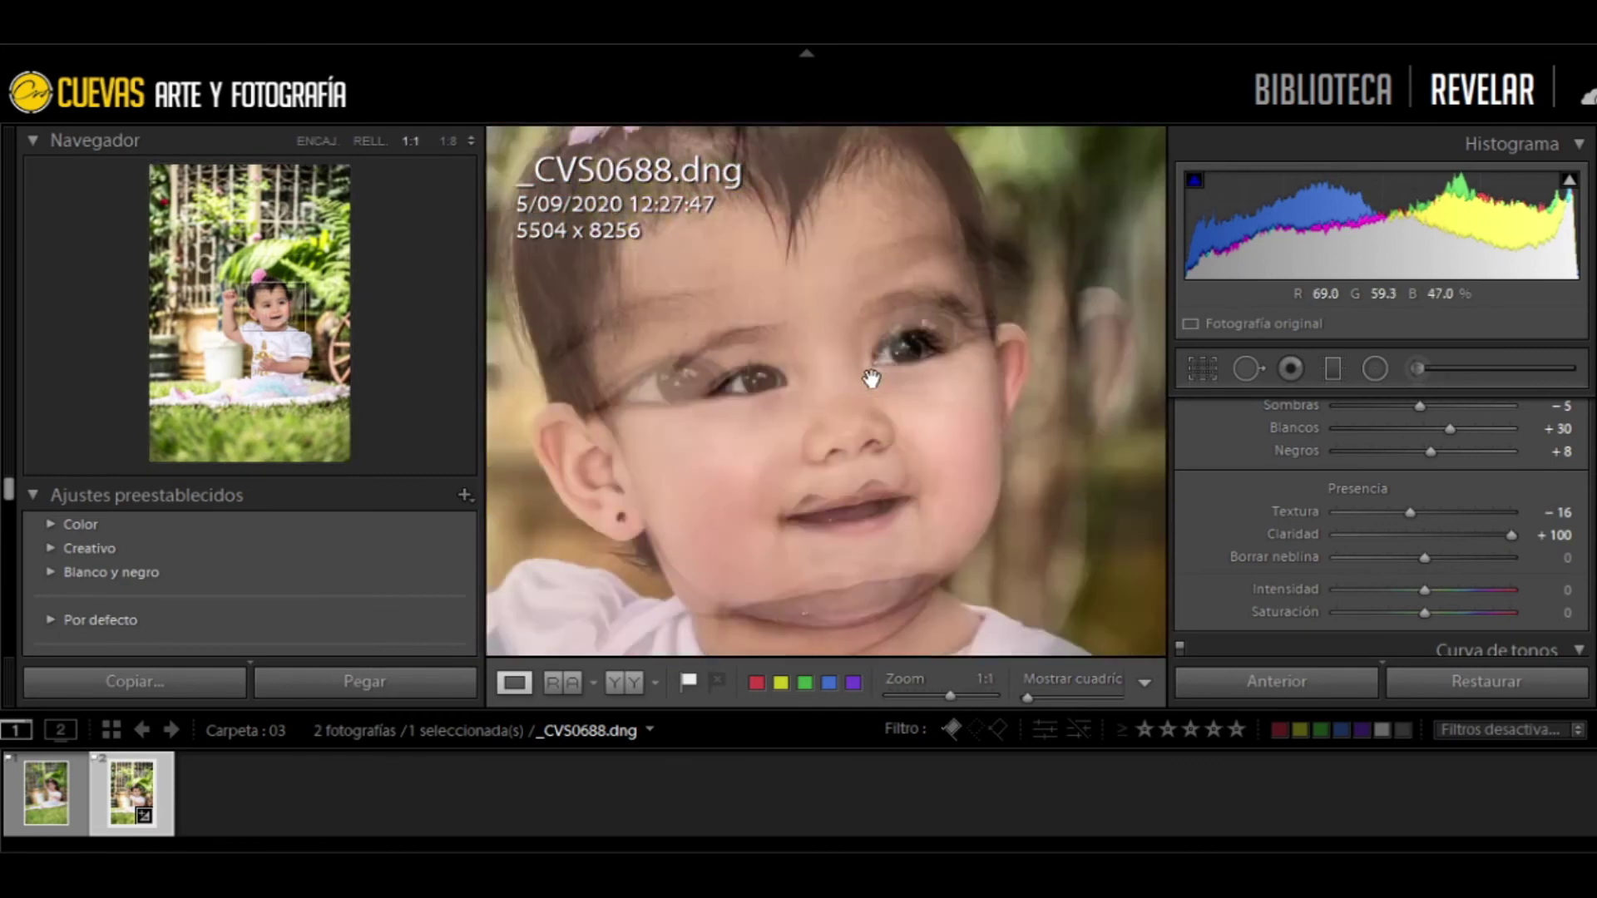
mouse_move(763, 407)
mouse_down()
mouse_move(812, 239)
mouse_move(891, 77)
mouse_up()
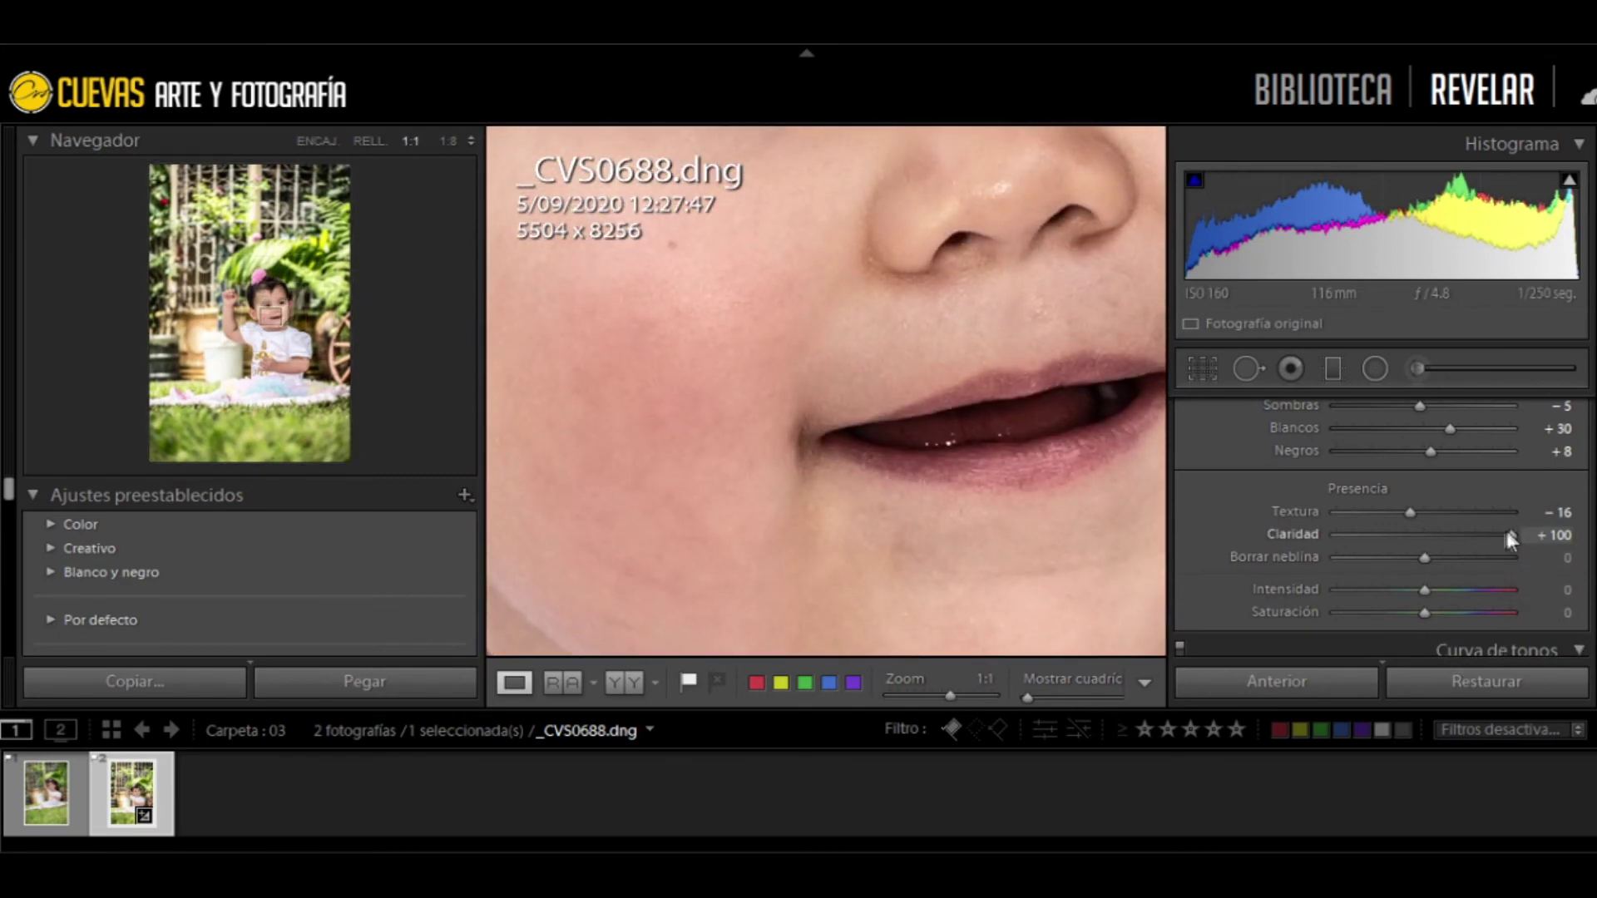
Reset Clarity to 0 and set Dehaze to -2
drag(1508, 534, 1249, 535)
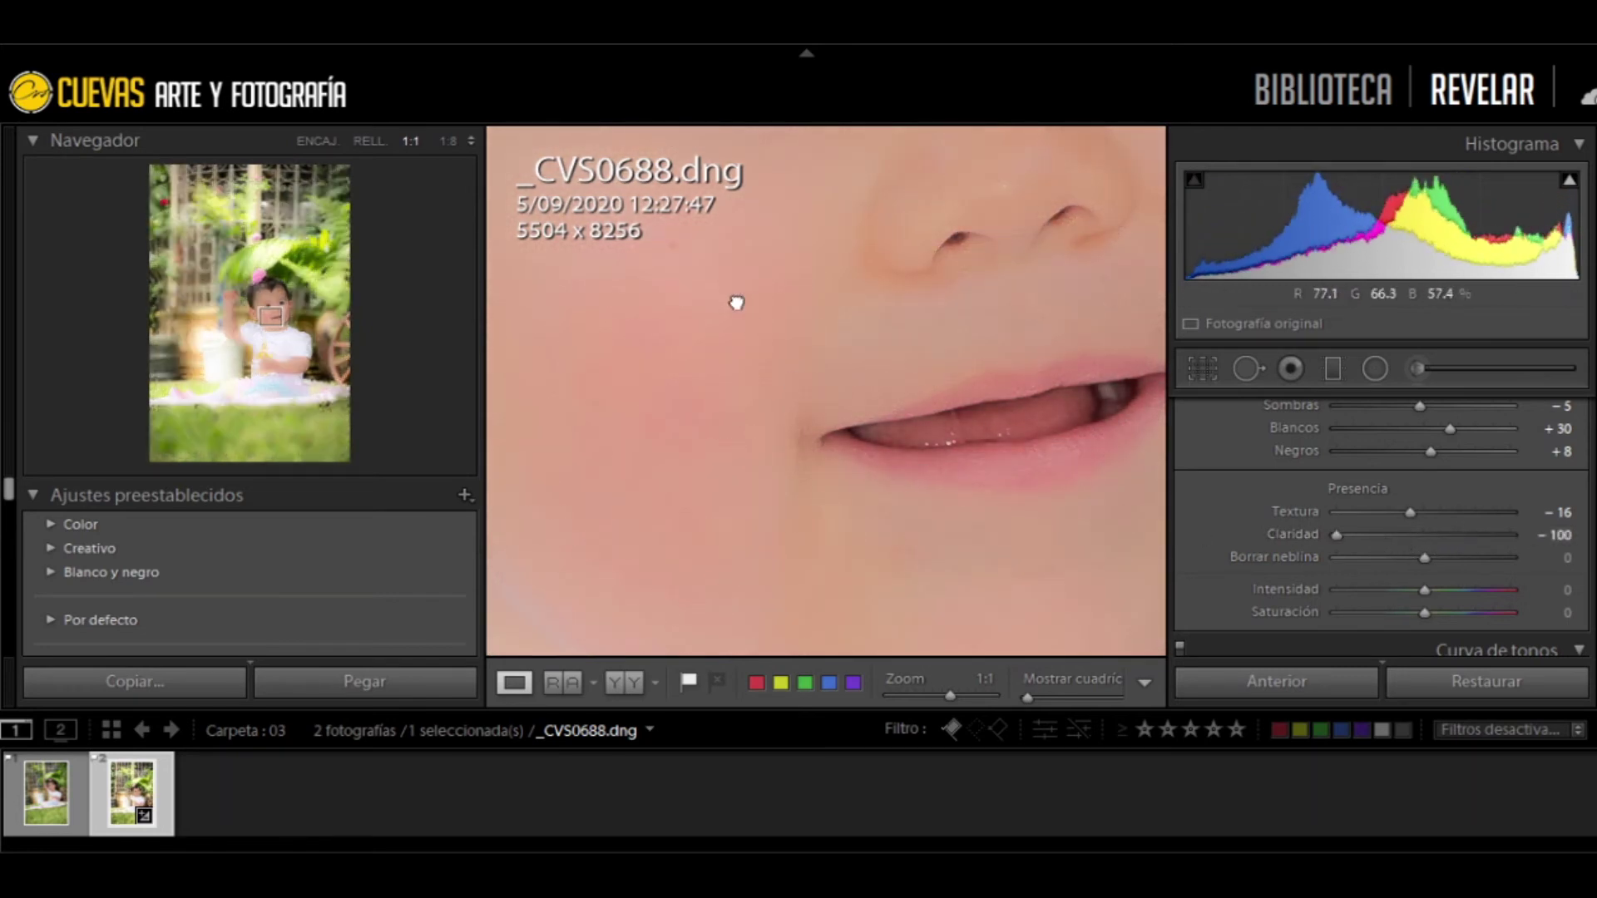
drag(735, 299, 1015, 599)
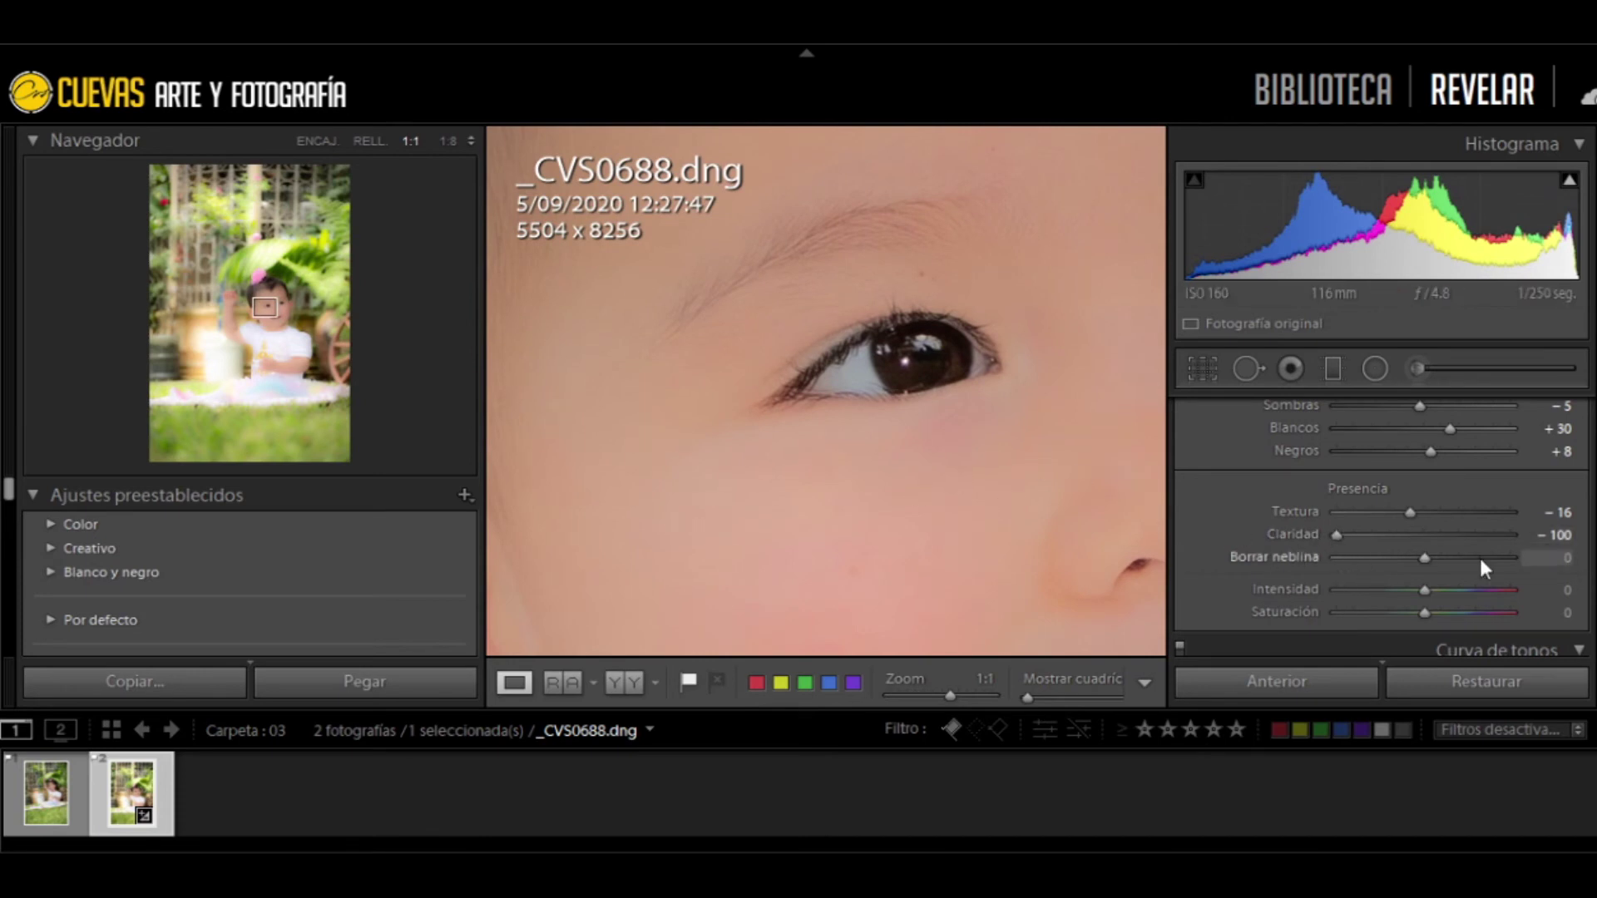
click(1412, 535)
double_click(1414, 536)
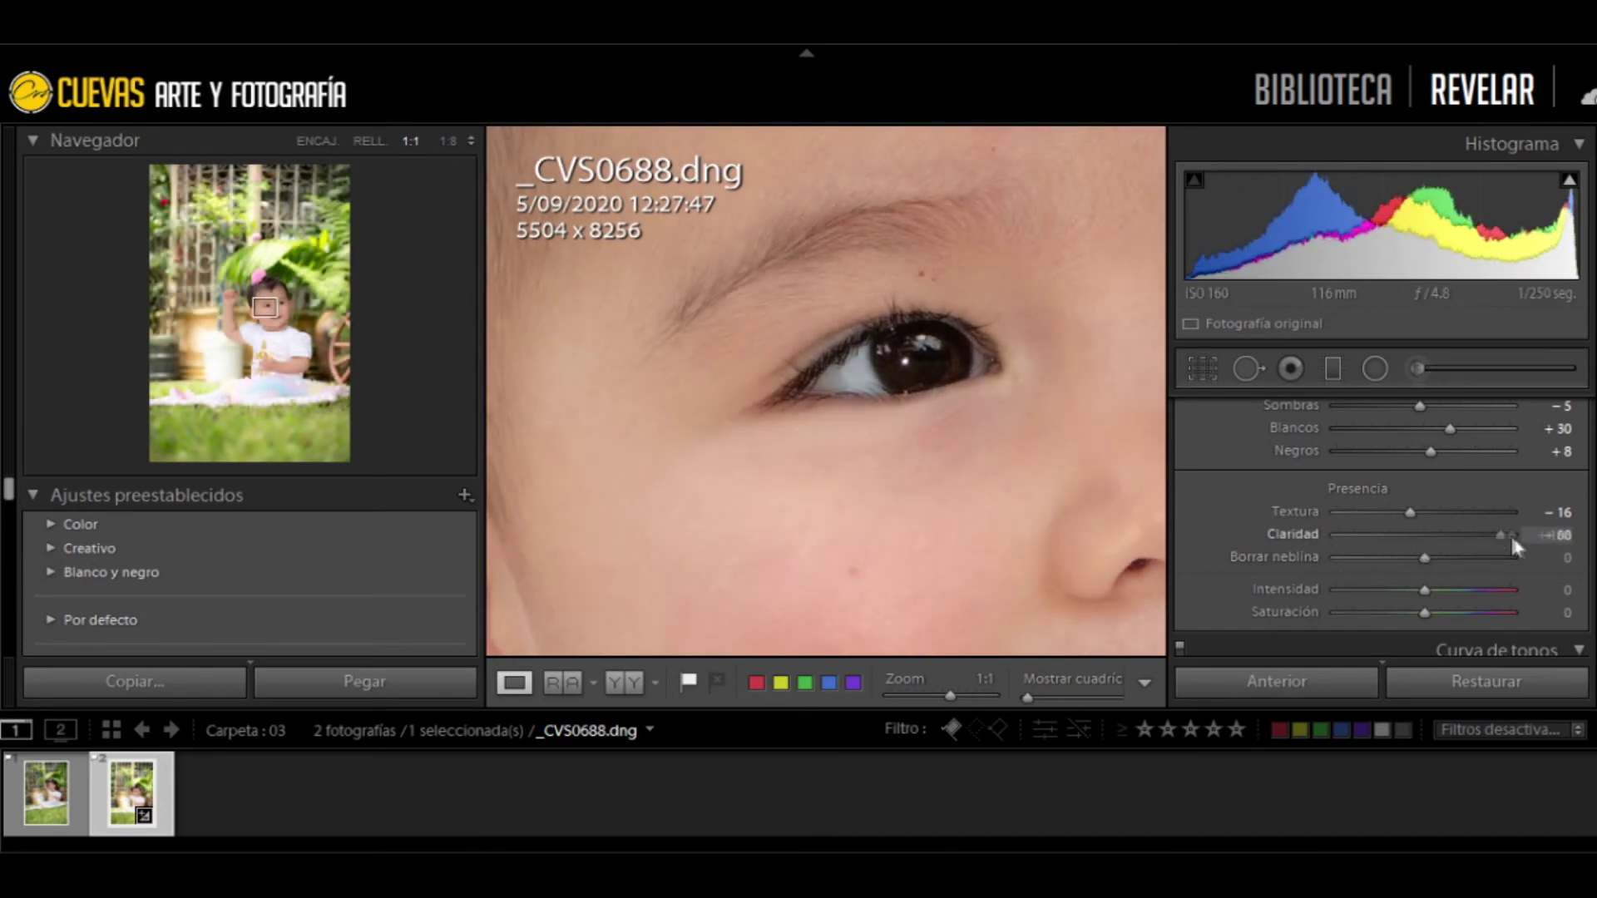
key(z)
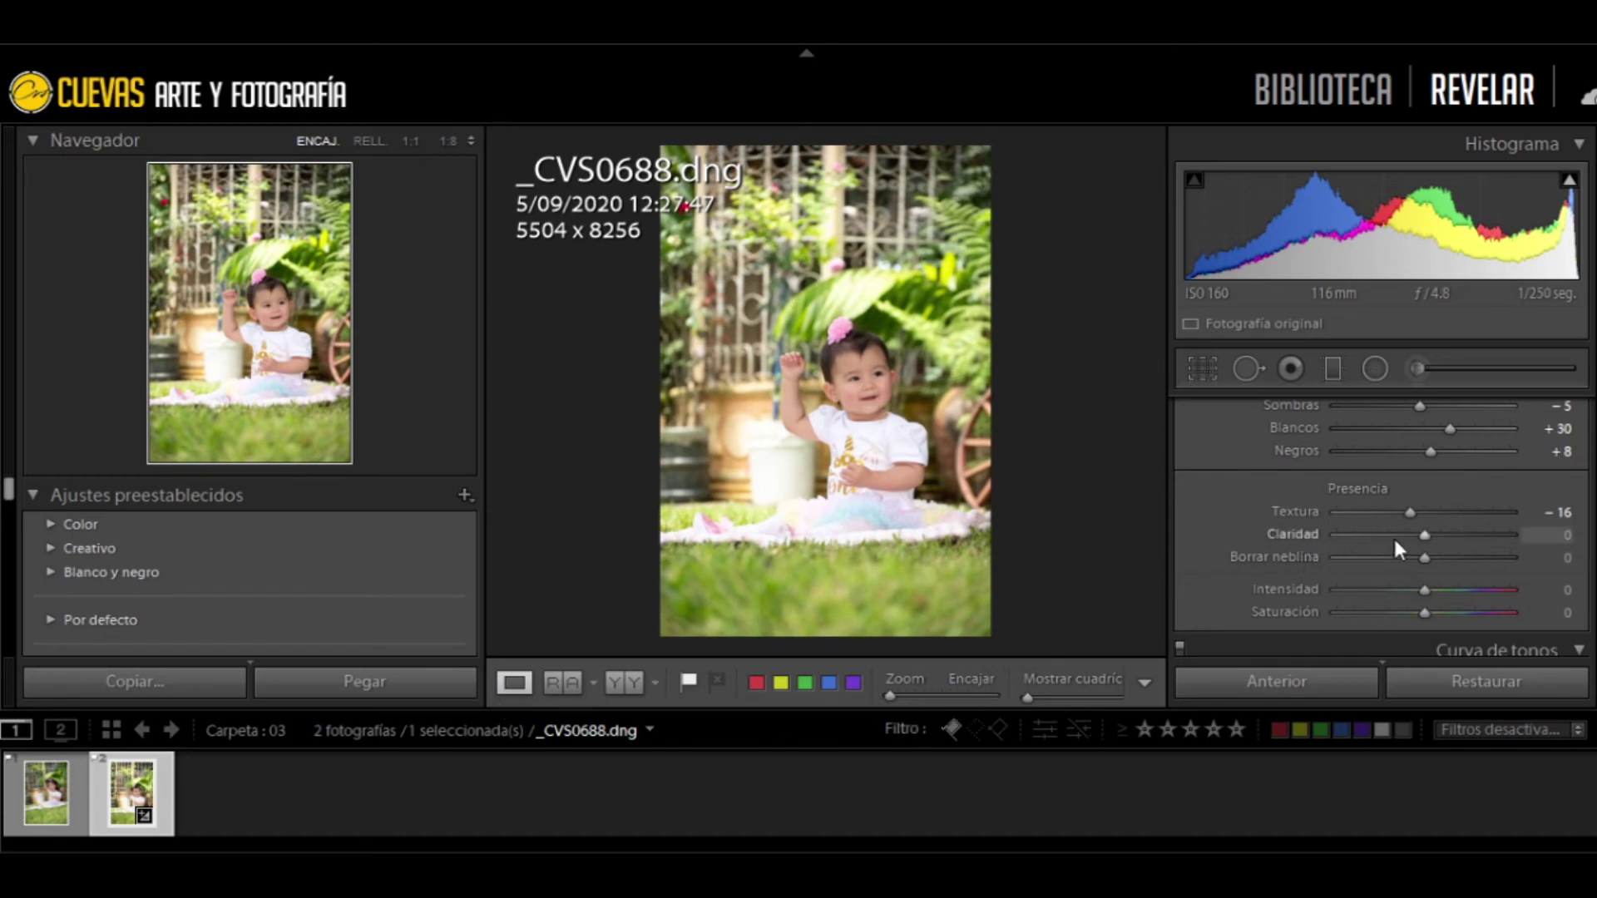
mouse_move(1424, 558)
mouse_down()
mouse_move(1492, 564)
mouse_move(1419, 569)
mouse_up()
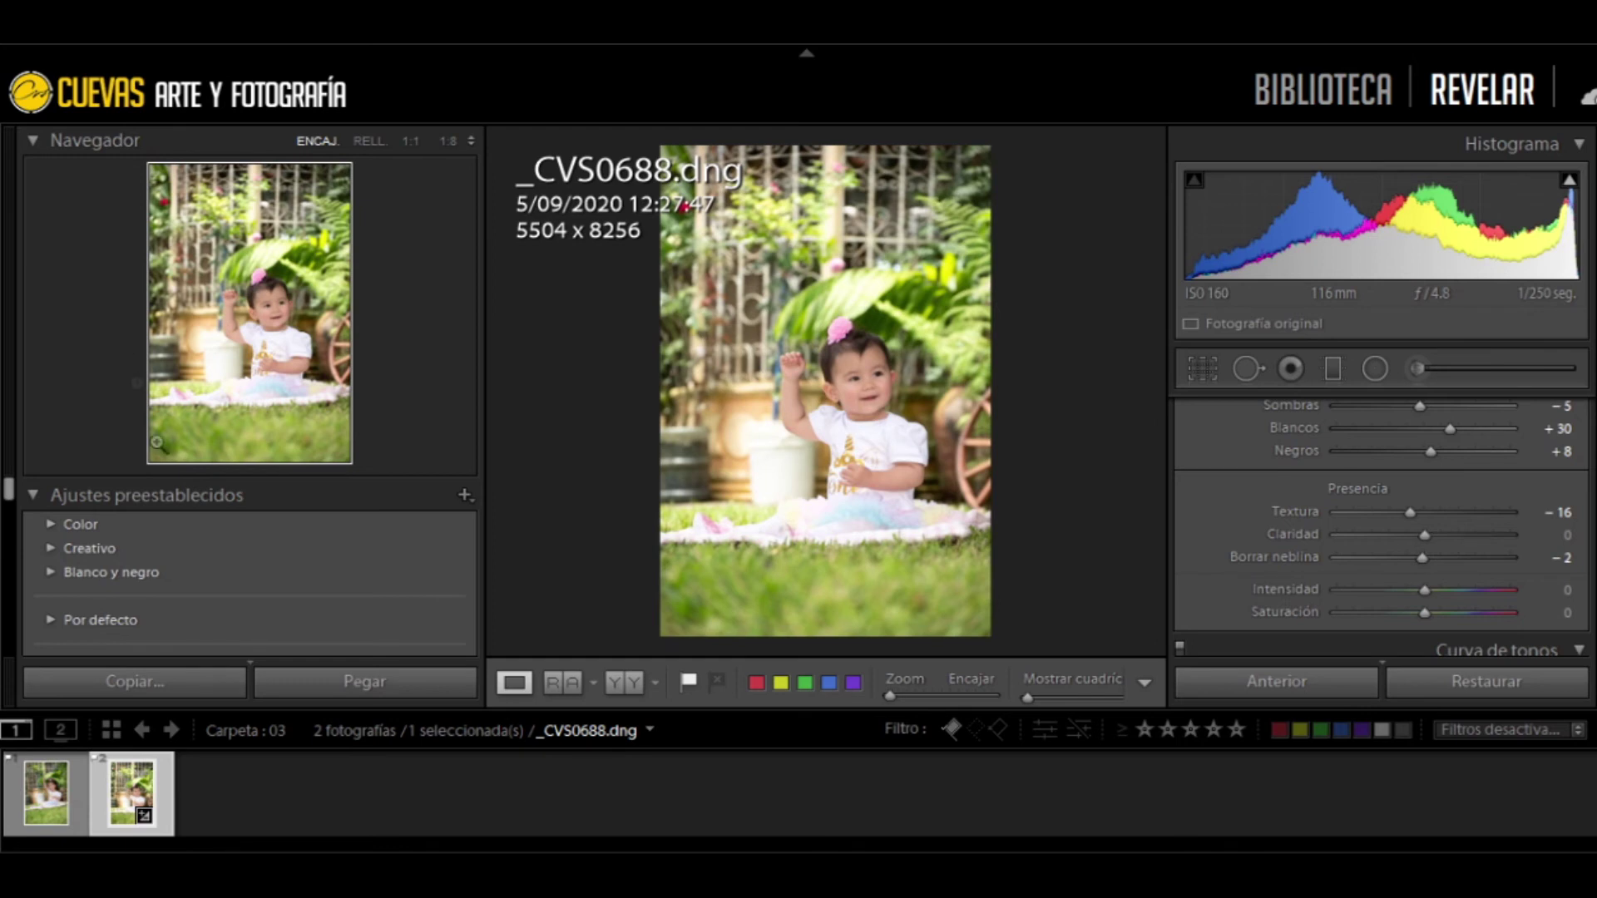
Set Vibrance to +2 after checking a stronger boost at 1:1
click(865, 378)
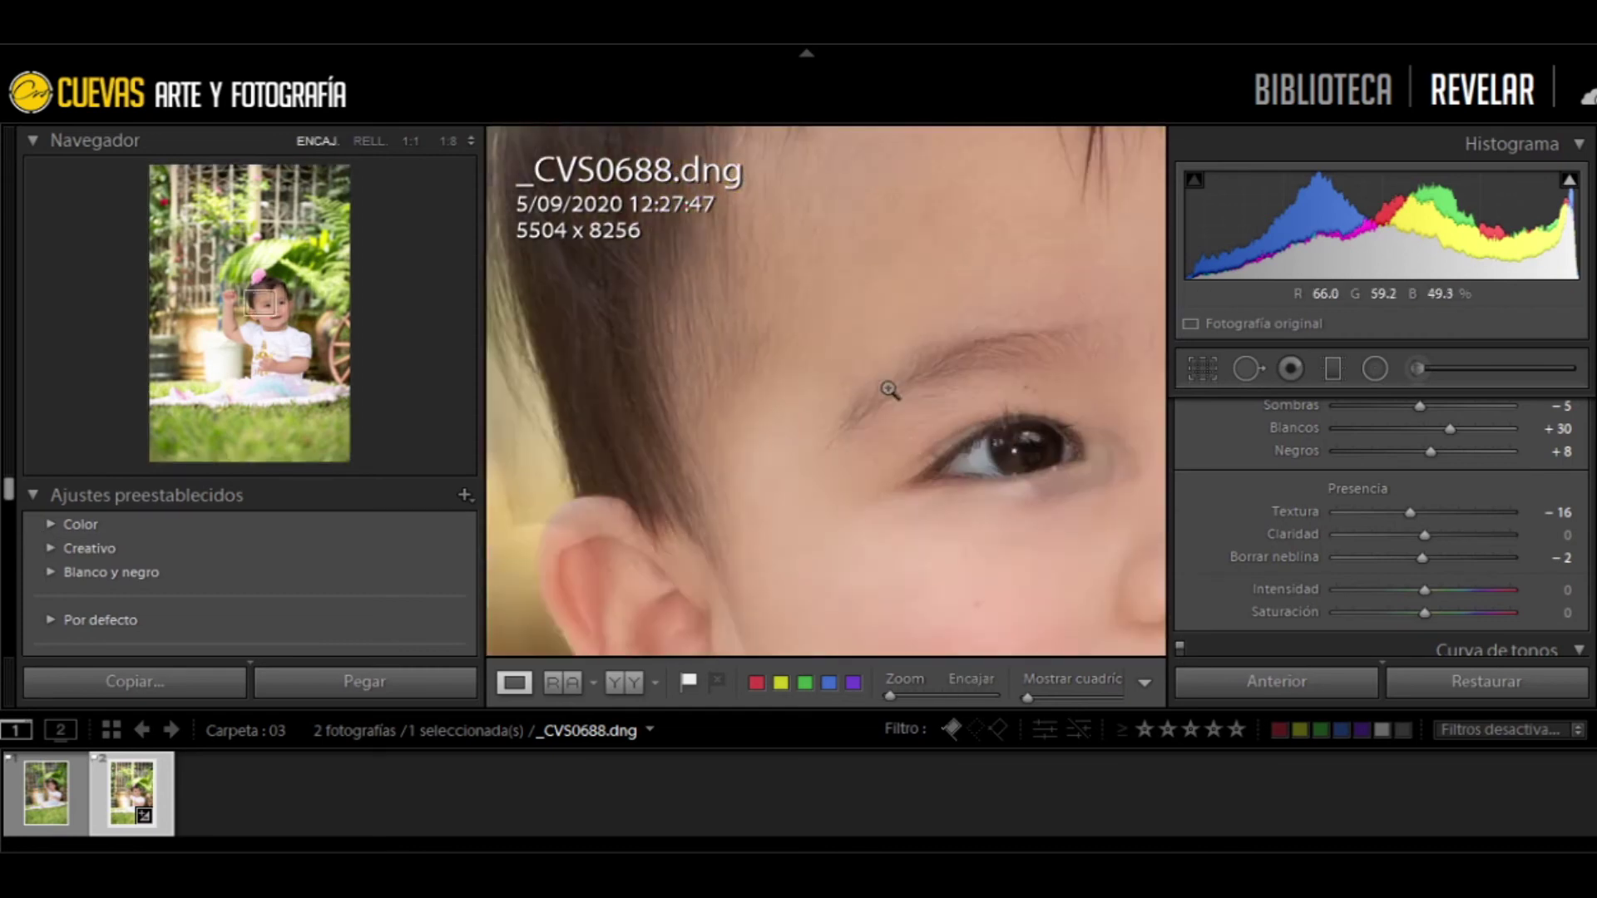
click(891, 385)
mouse_move(1426, 591)
mouse_down()
mouse_move(1480, 592)
mouse_move(1467, 594)
mouse_up()
click(859, 380)
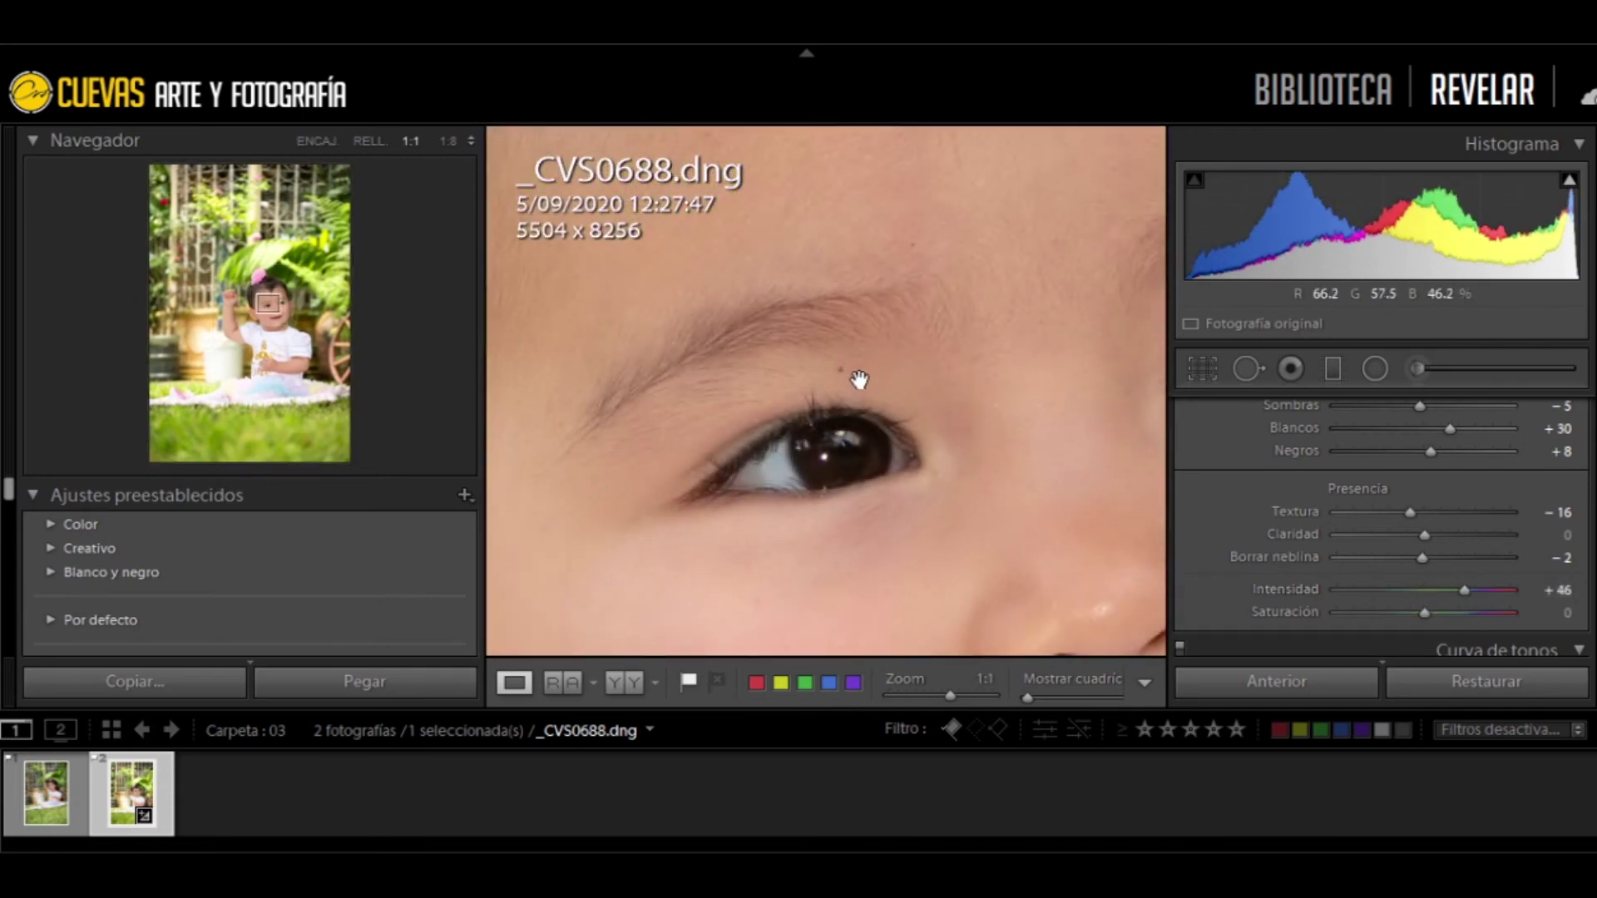
click(859, 380)
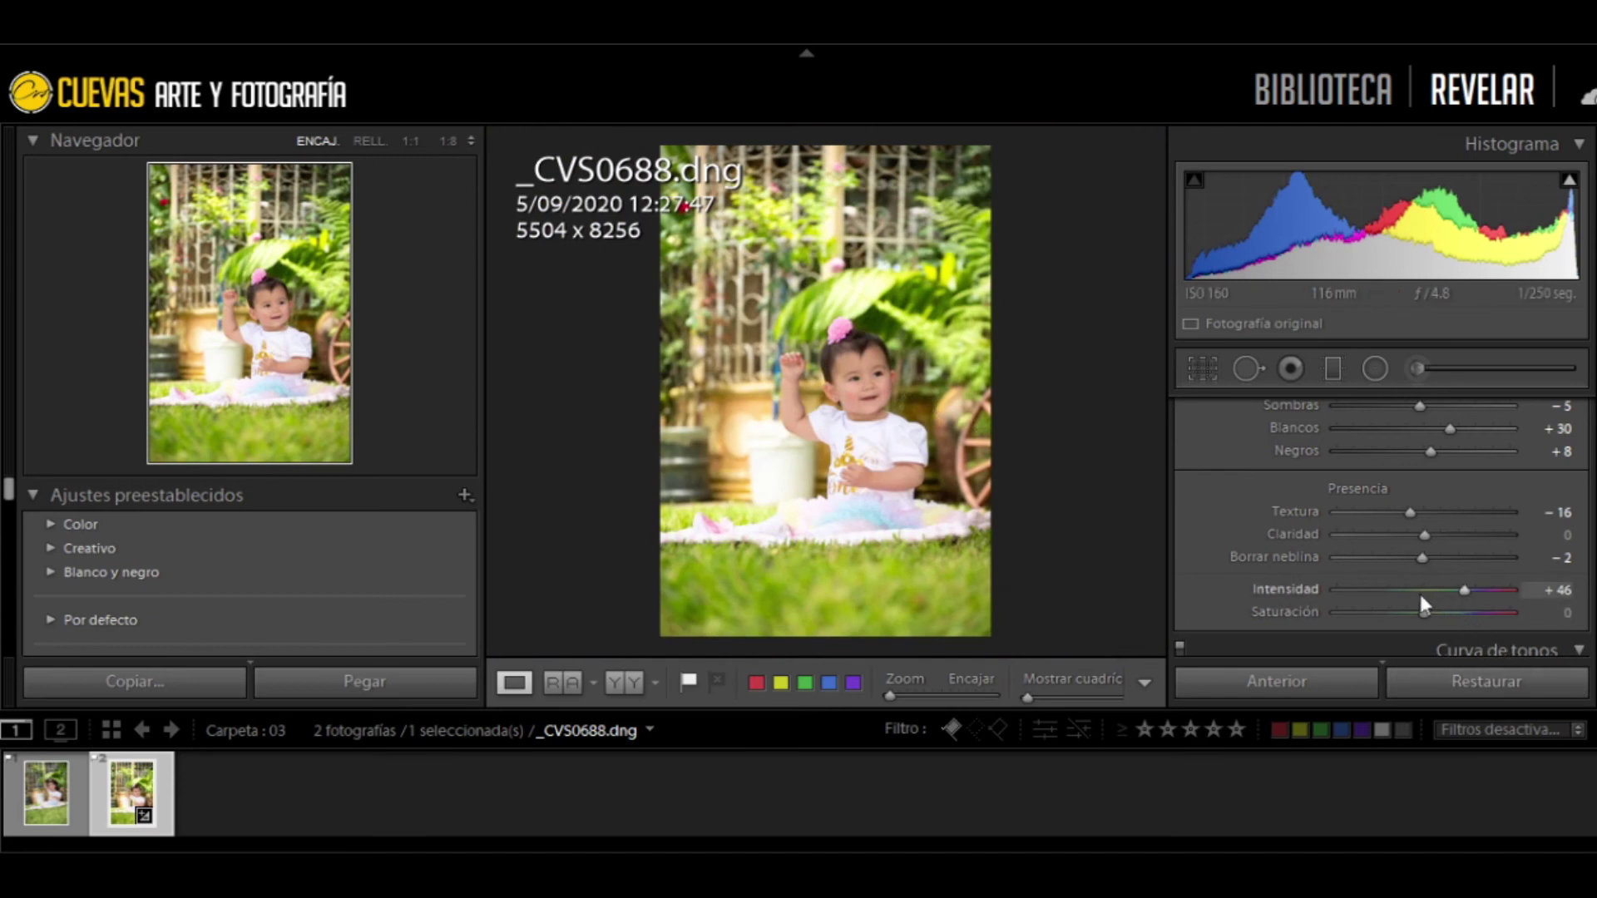
click(1425, 589)
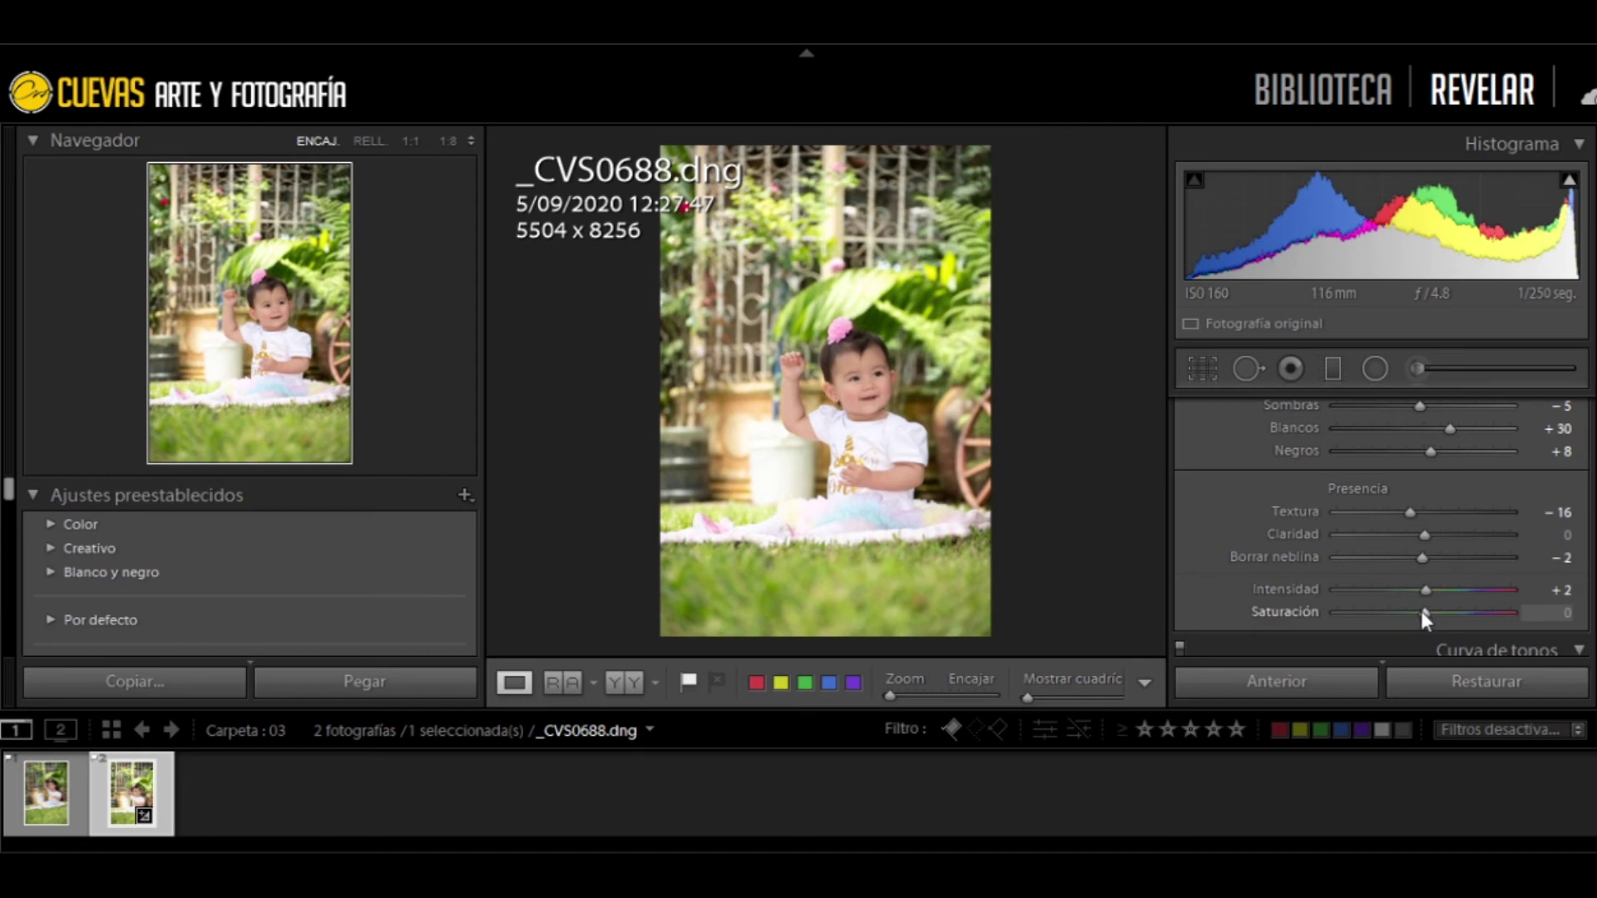
Preview Saturation at +100 and fully black and white, then set it to -1
drag(1425, 612, 1511, 613)
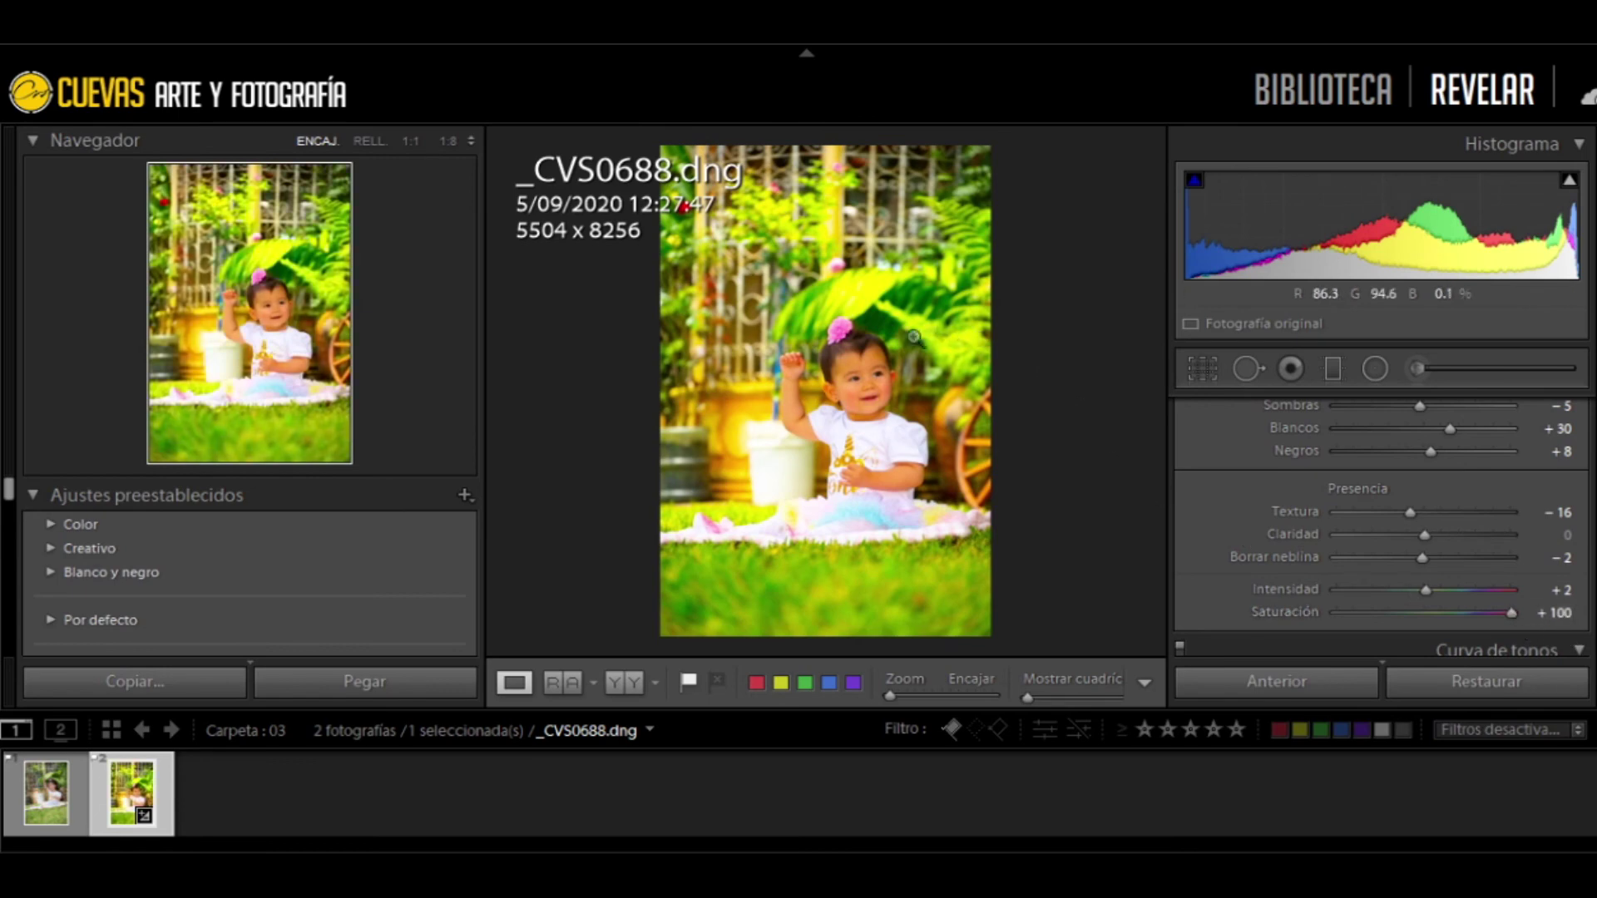
click(856, 387)
click(854, 393)
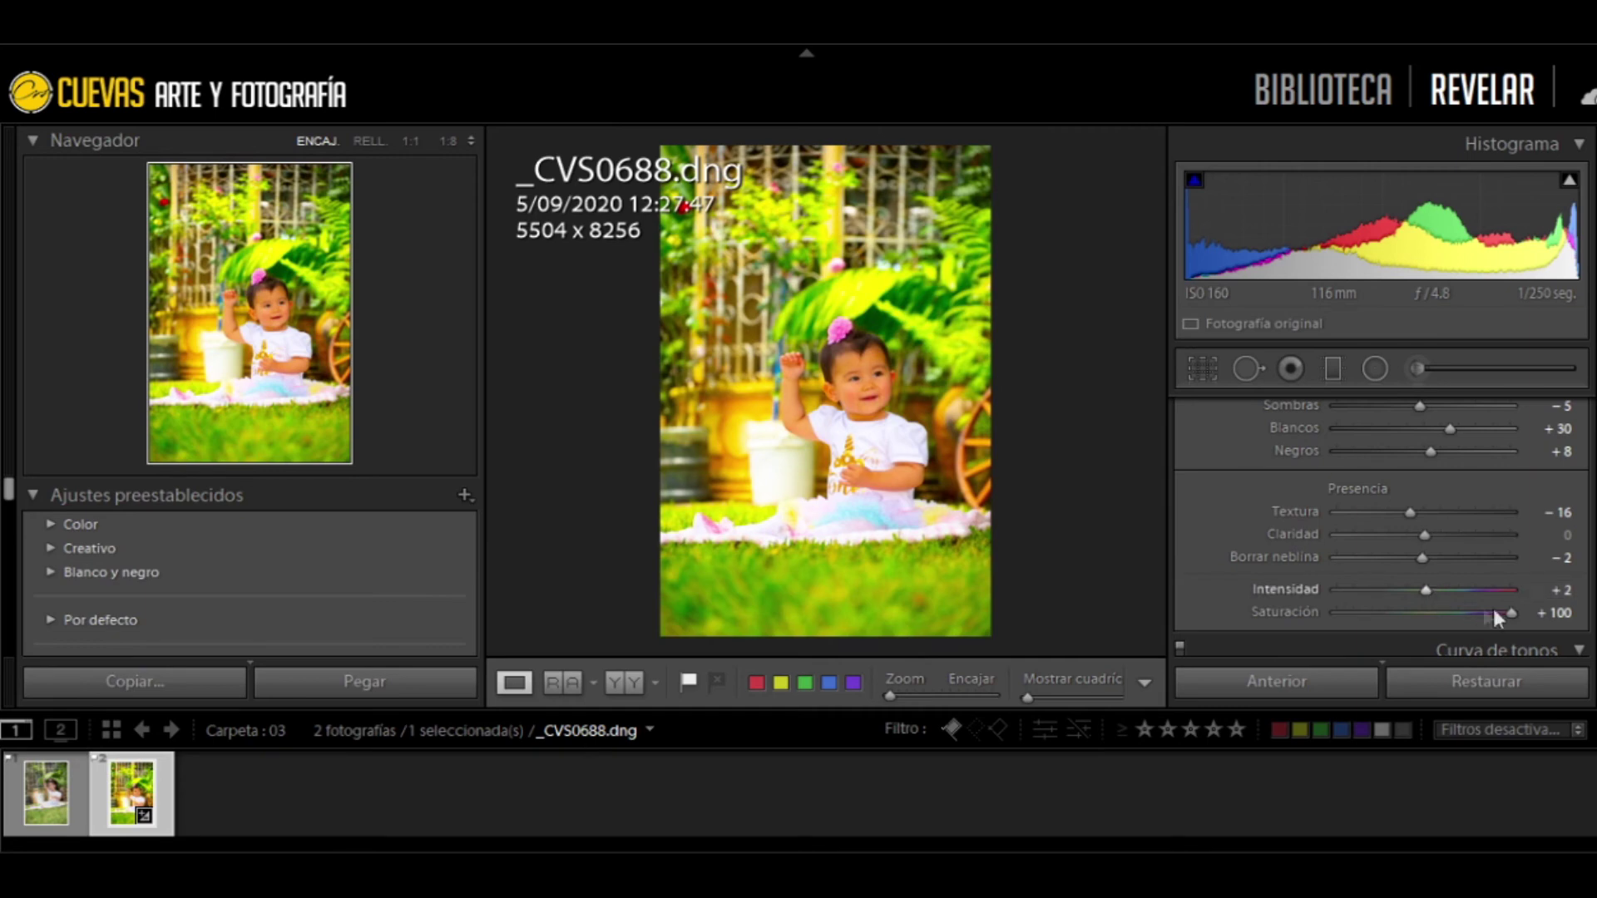
drag(1497, 613, 1284, 617)
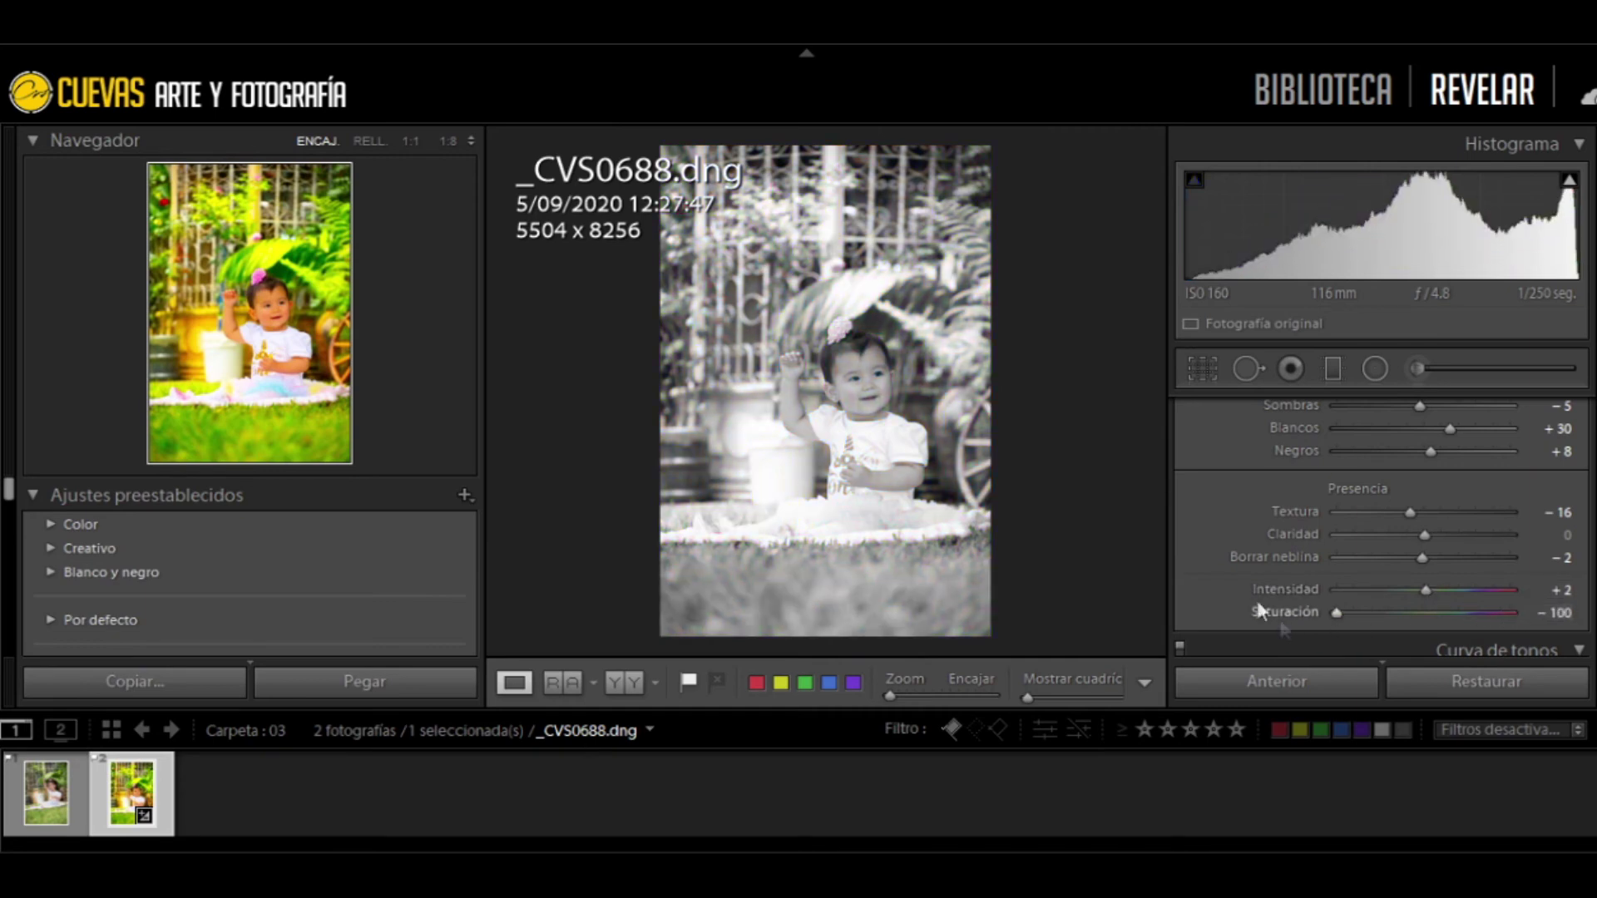
click(859, 380)
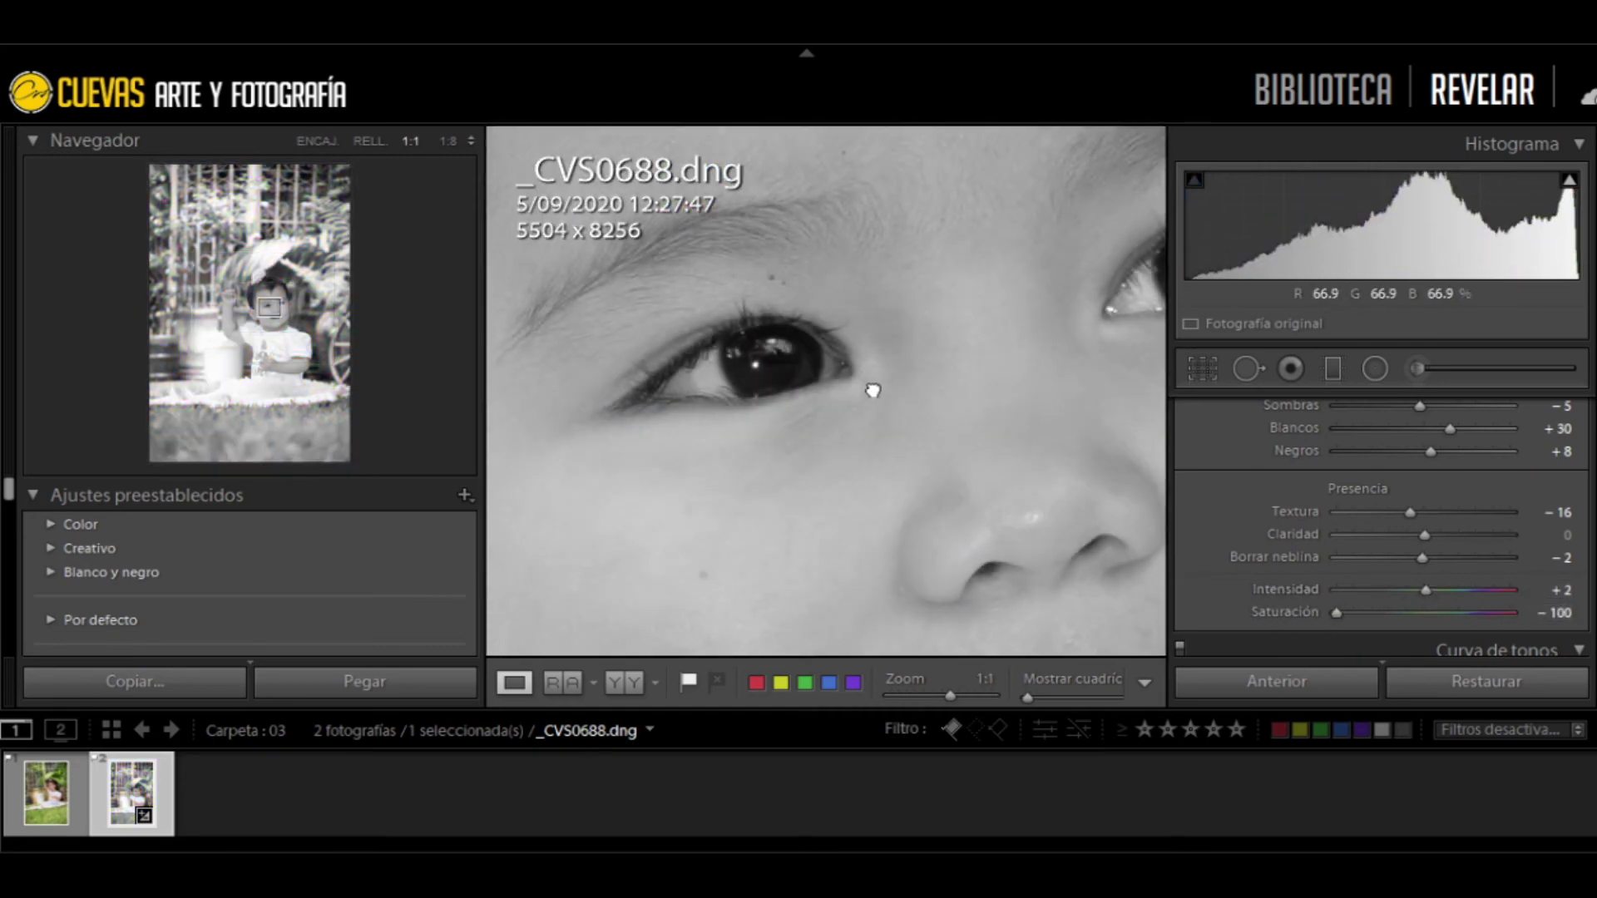
click(874, 392)
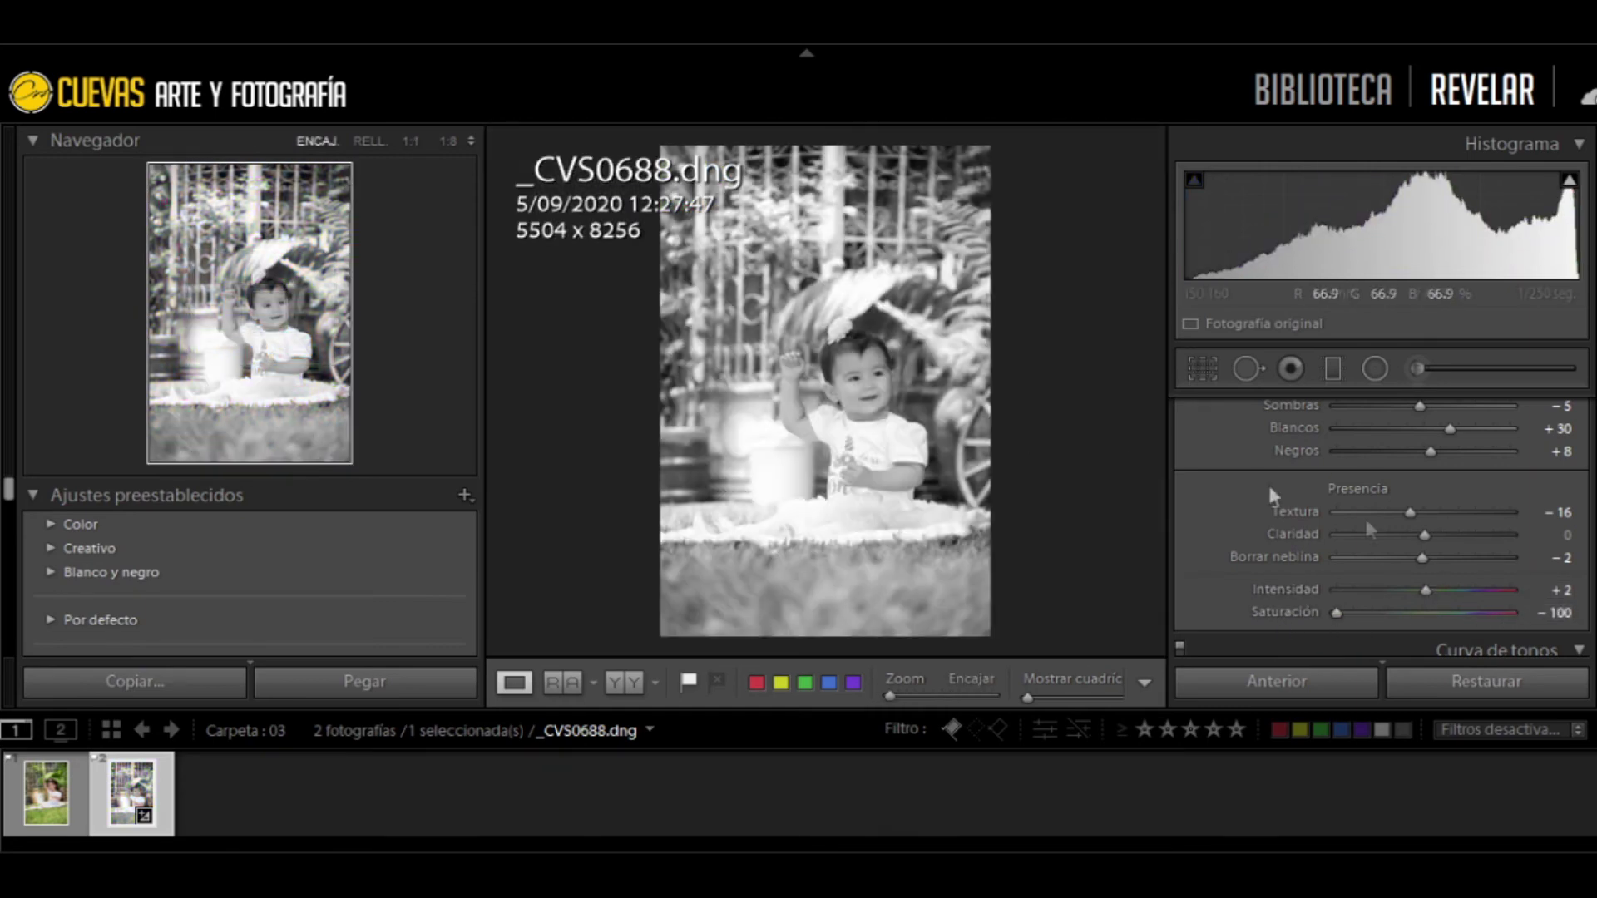
click(1421, 613)
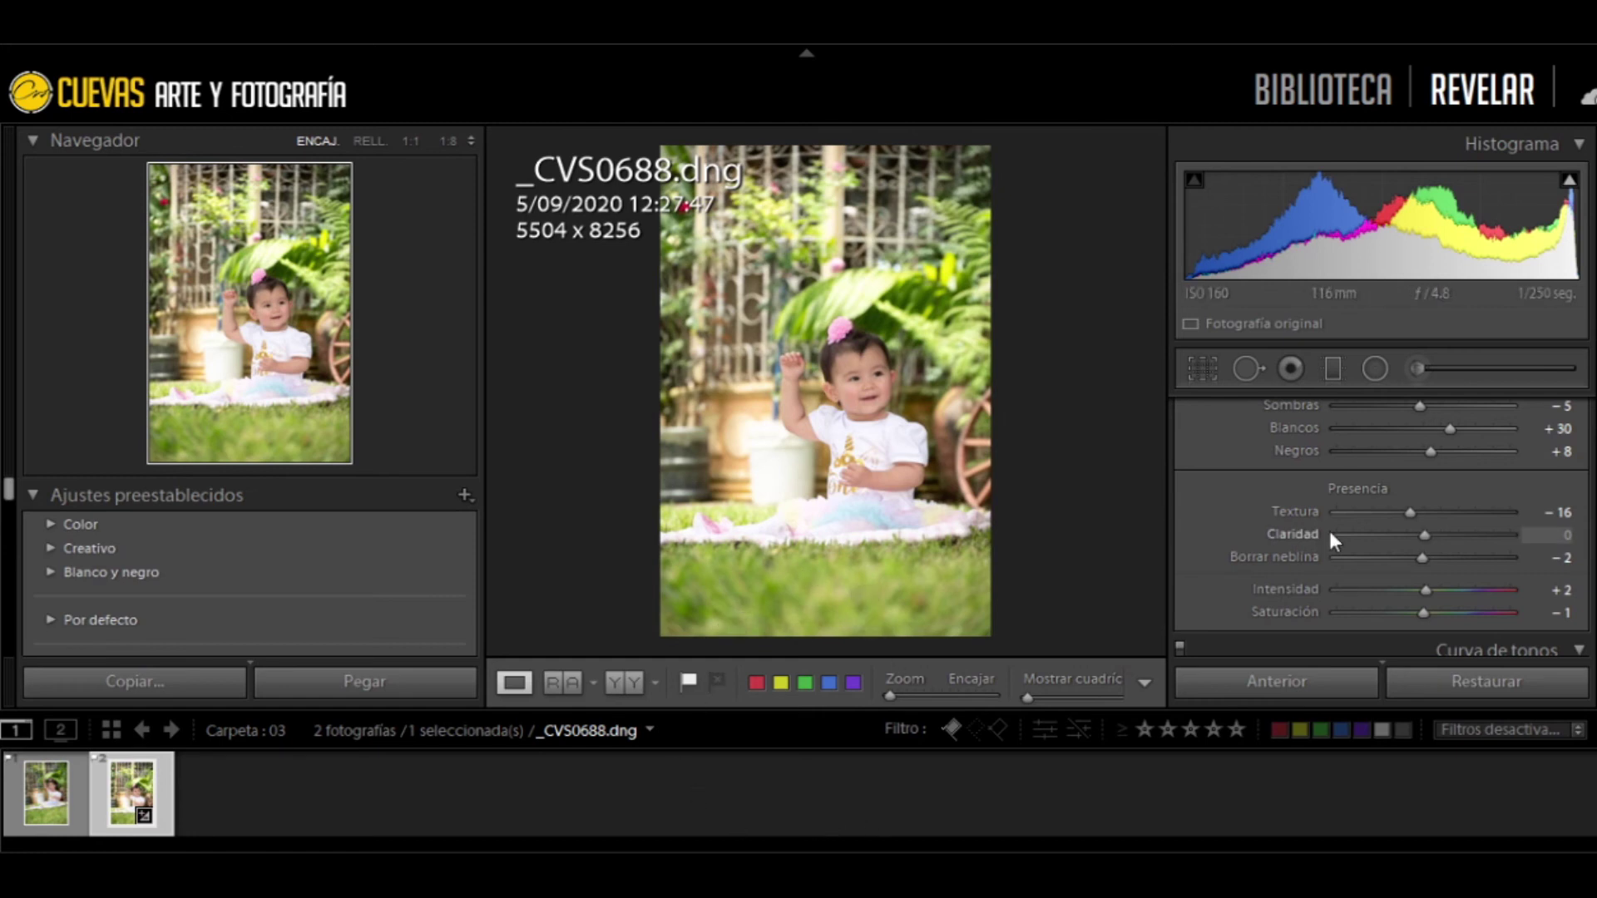
scroll(1330, 534, down, 2)
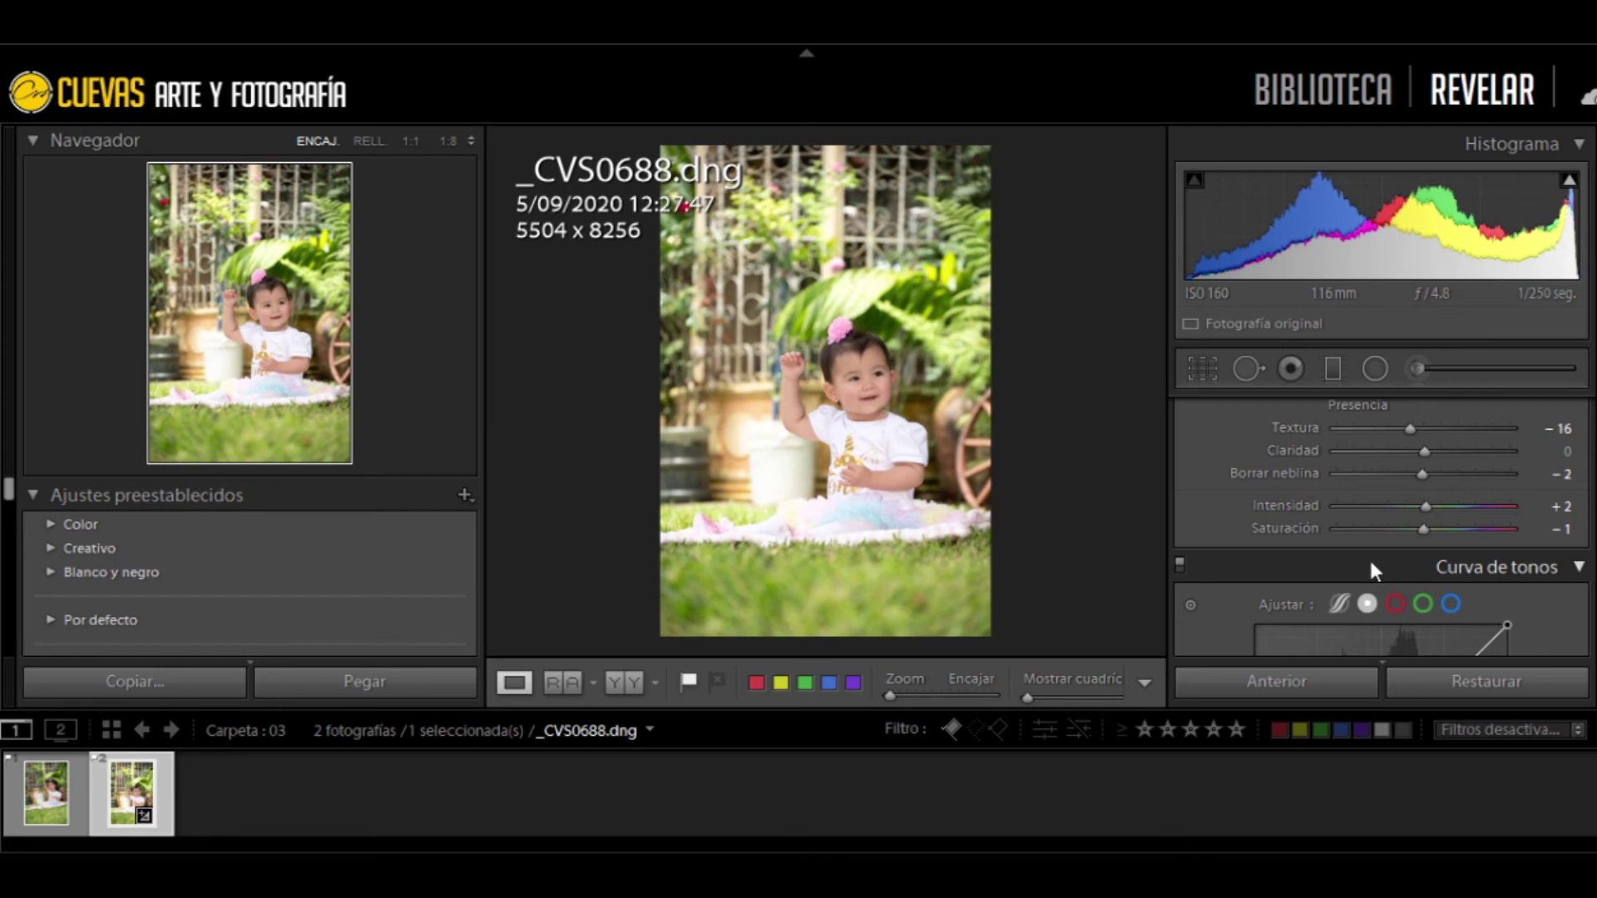
scroll(1371, 566, down, 5)
scroll(1370, 565, down, 5)
scroll(1373, 564, down, 5)
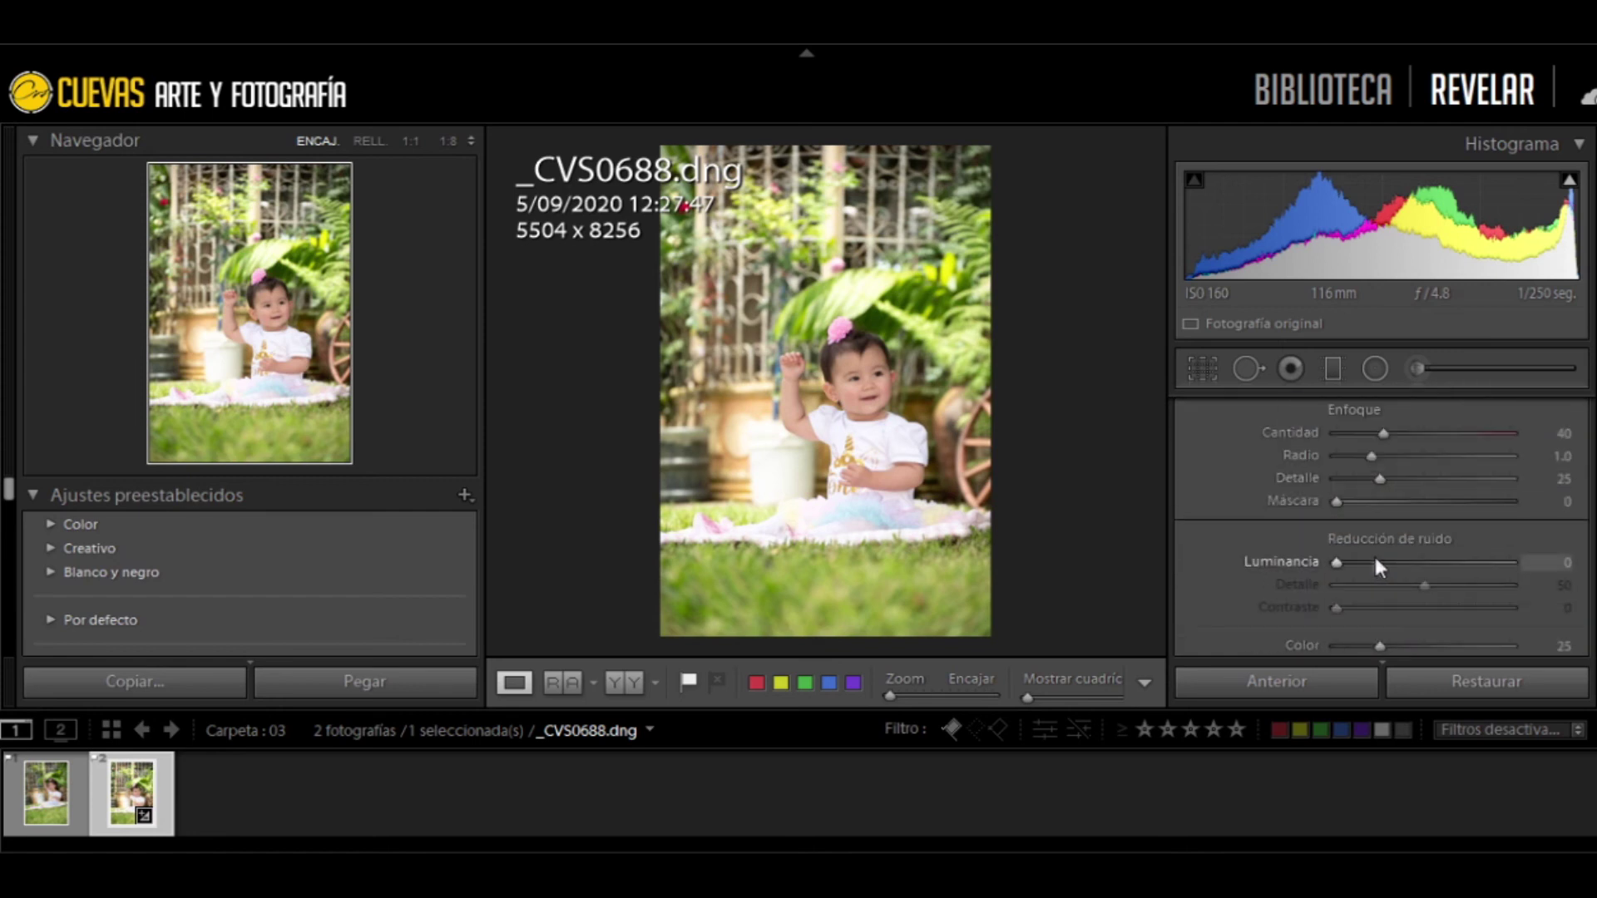
scroll(1374, 552, down, 5)
scroll(1493, 569, down, 5)
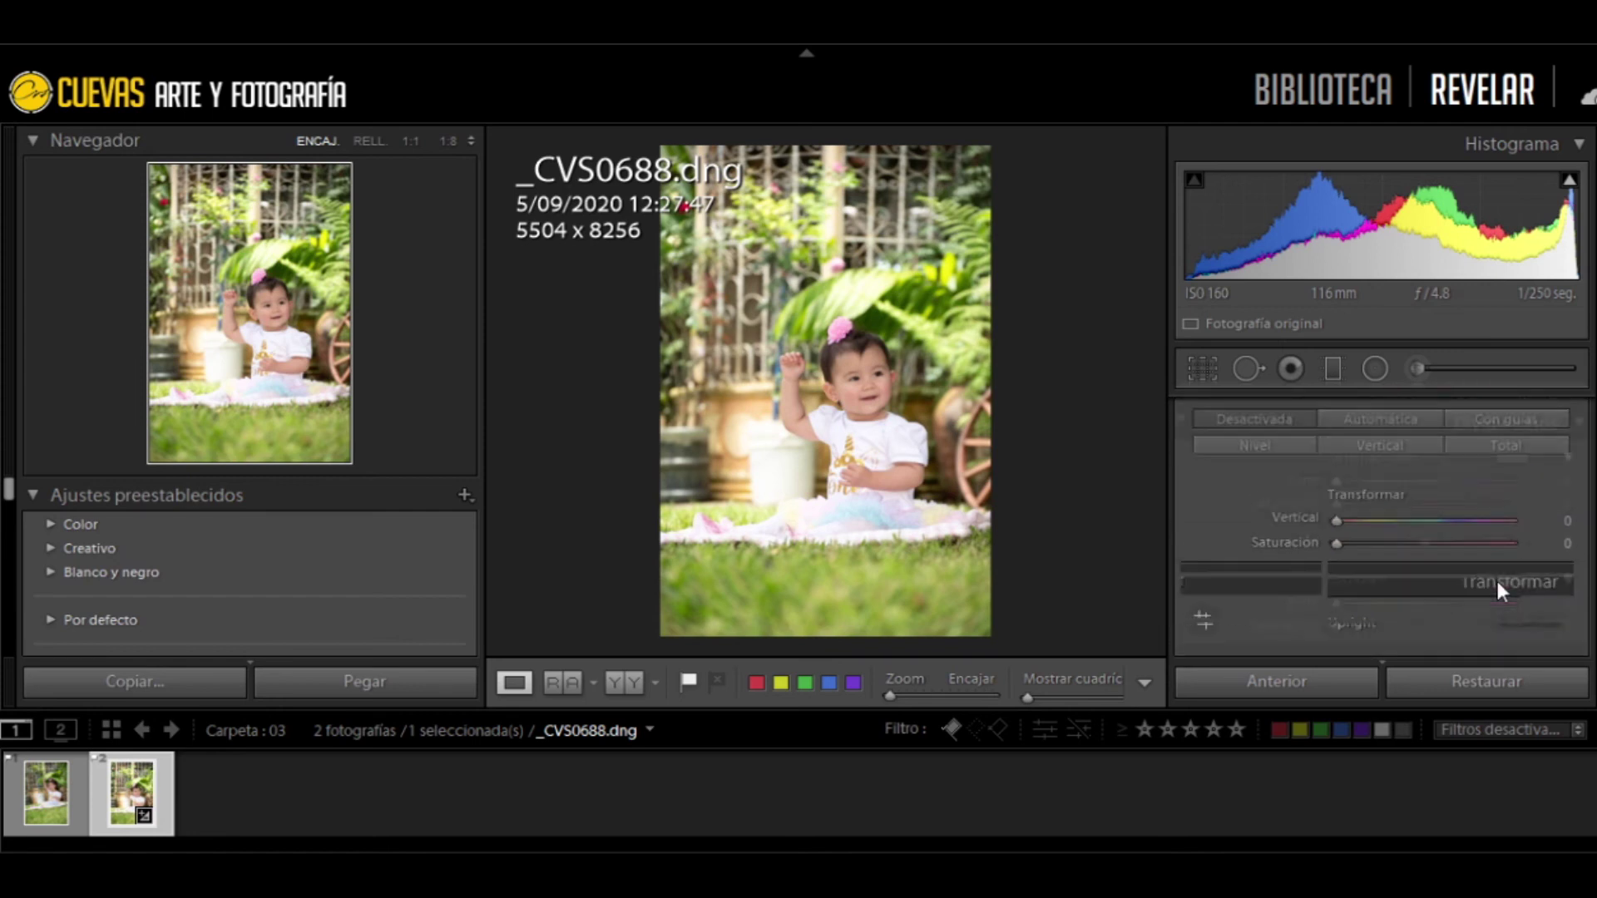
scroll(1495, 579, down, 5)
scroll(1497, 591, down, 3)
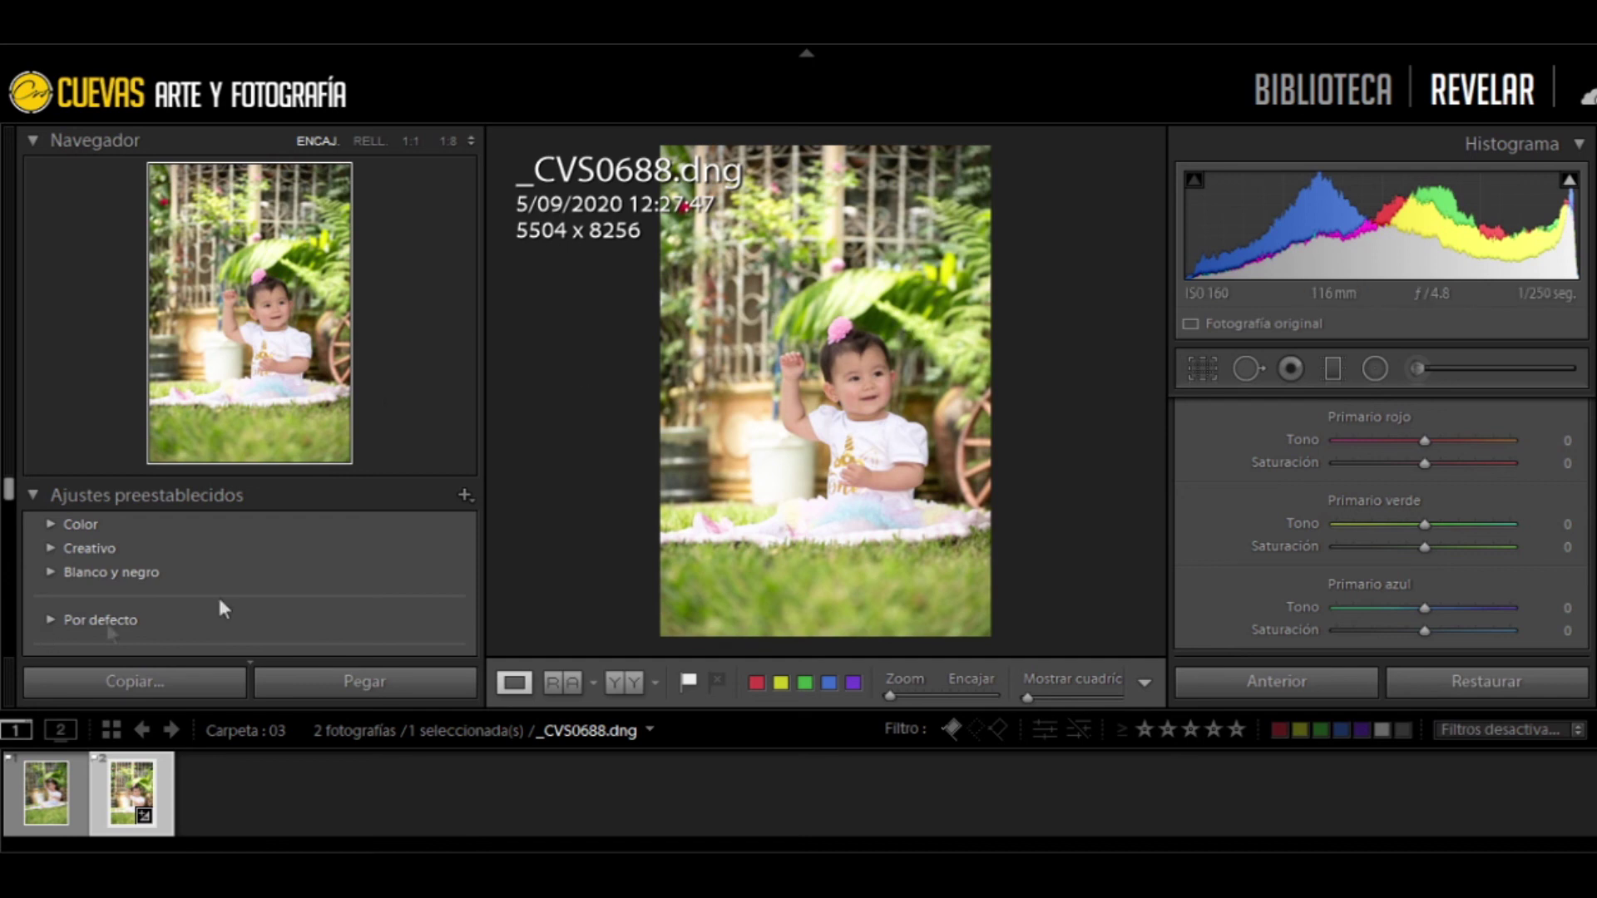
scroll(333, 561, down, 3)
scroll(333, 560, down, 3)
scroll(333, 560, down, 2)
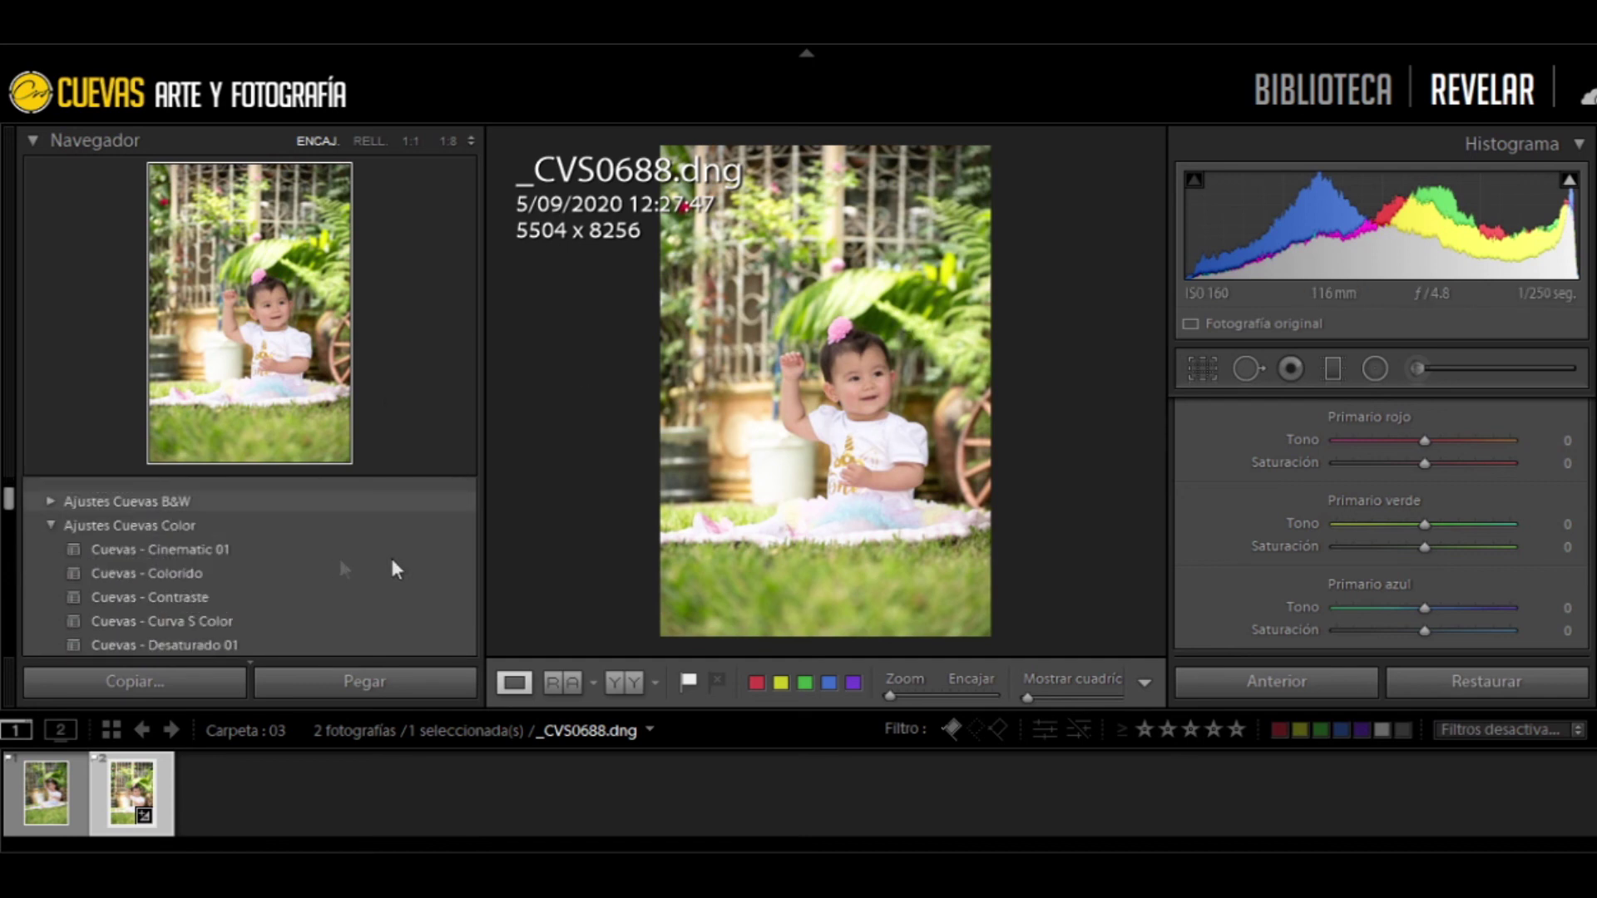
scroll(391, 562, down, 2)
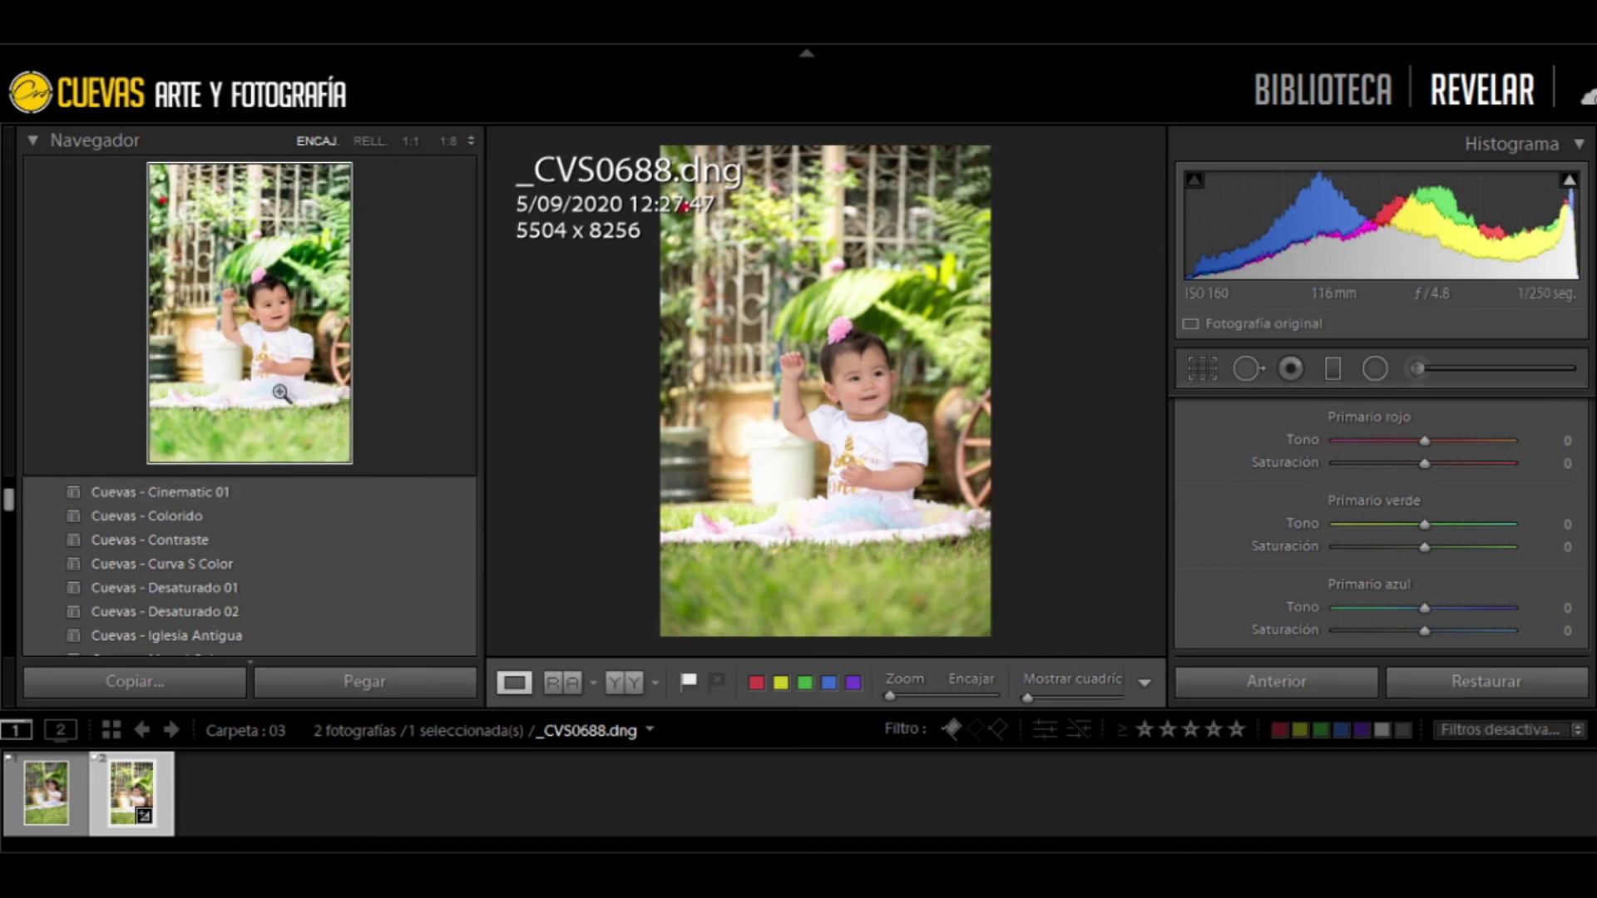
scroll(329, 532, up, 5)
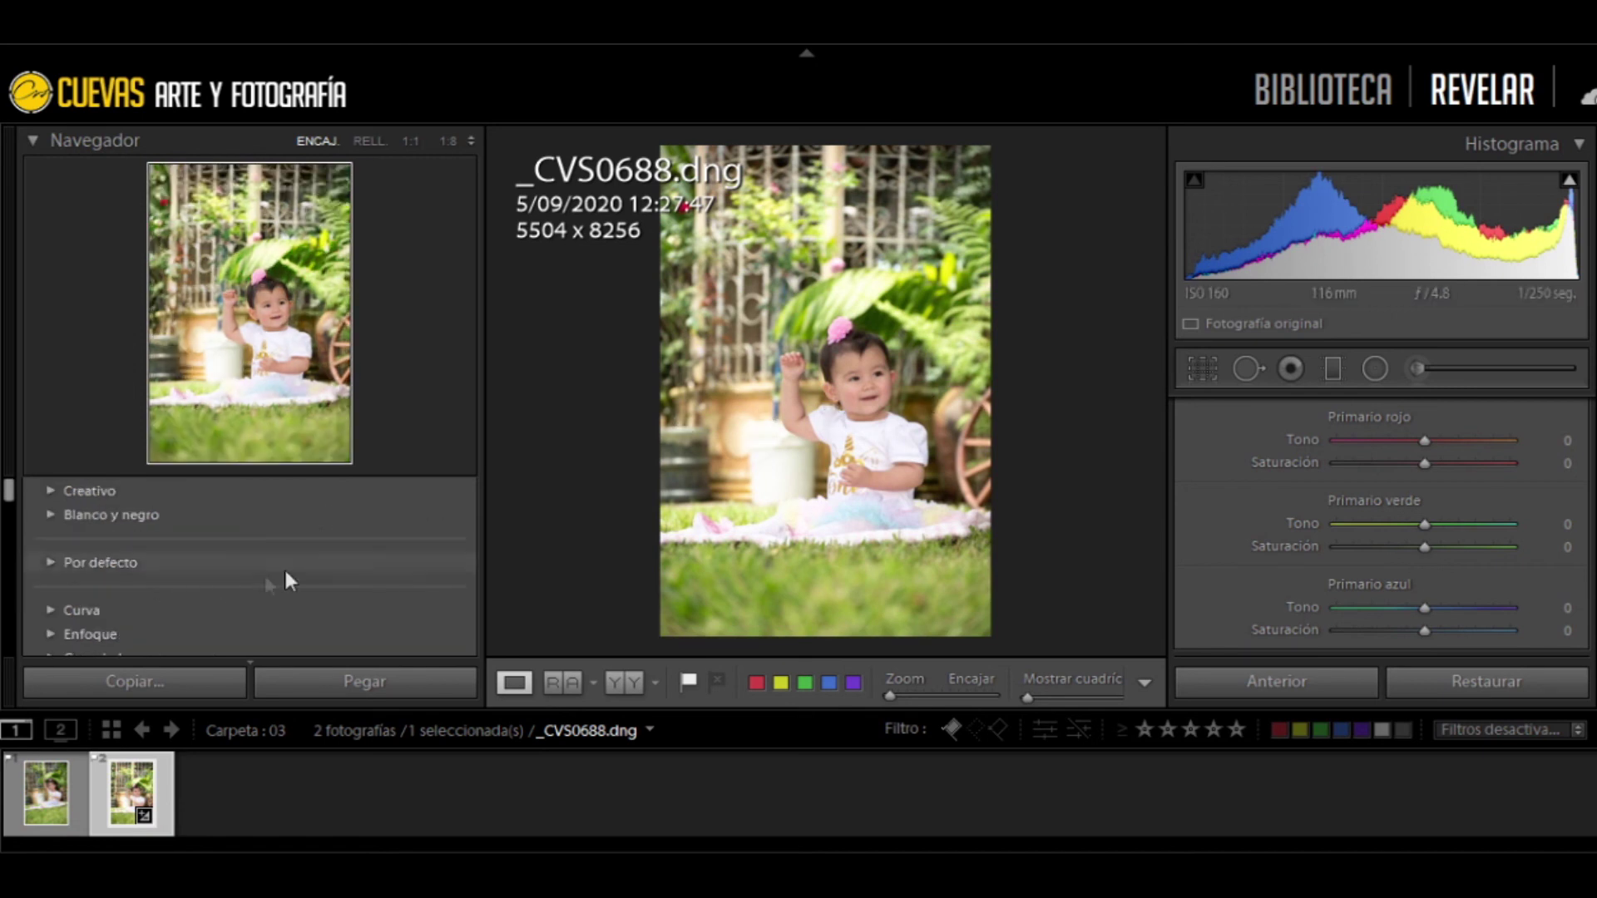
scroll(286, 566, down, 3)
scroll(286, 564, down, 3)
scroll(292, 563, down, 3)
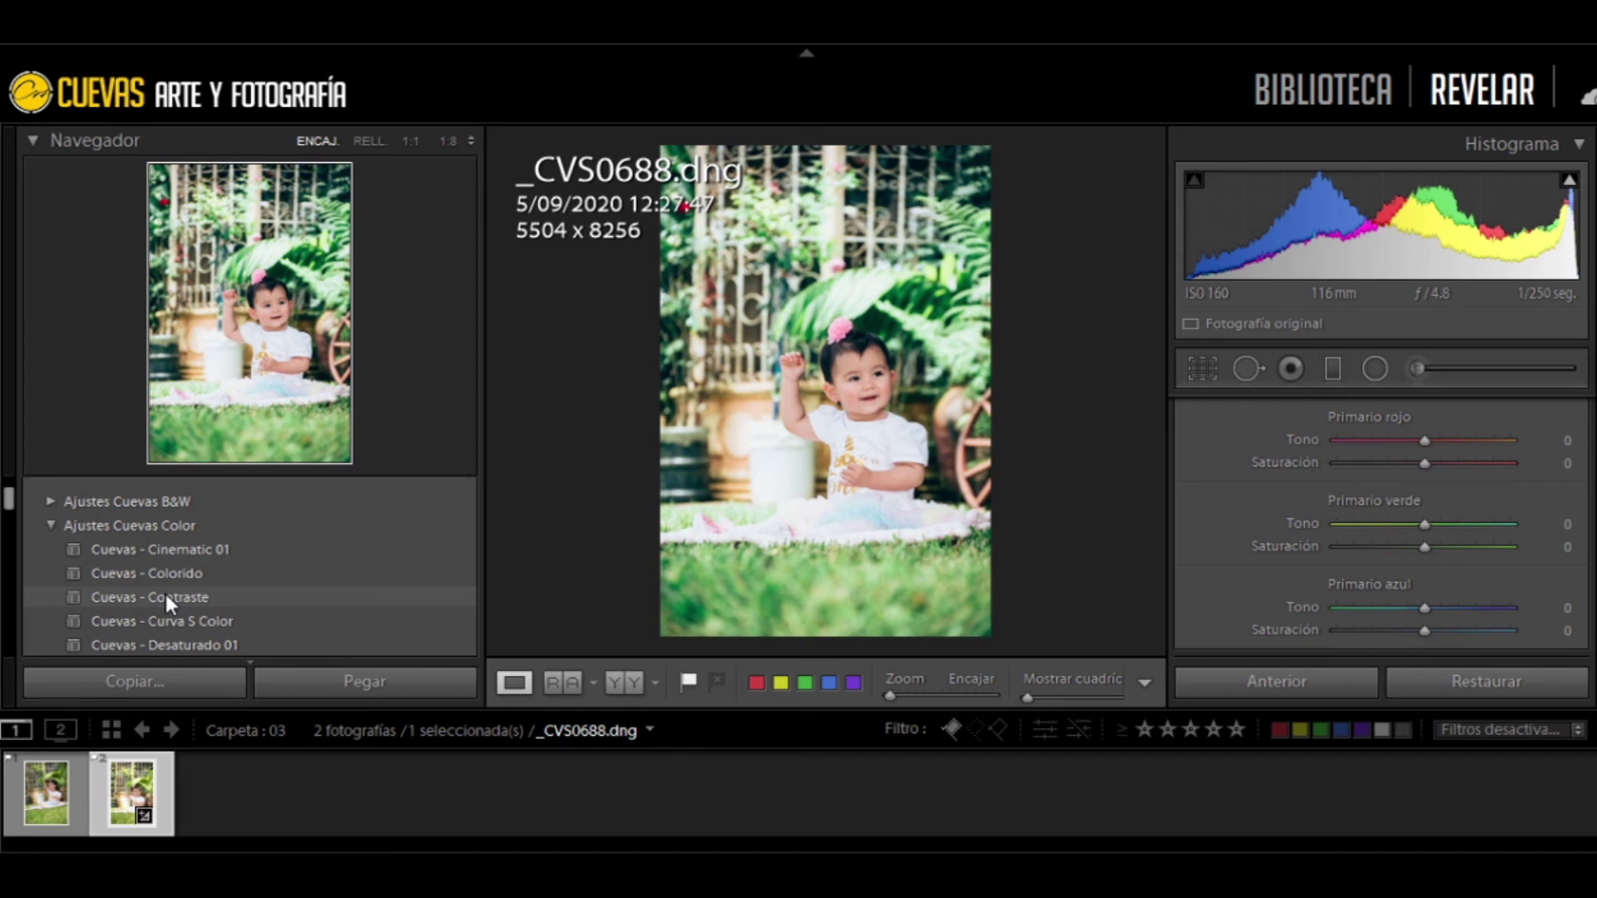
Apply the Cuevas - Contraste preset and review its new tone values
click(166, 597)
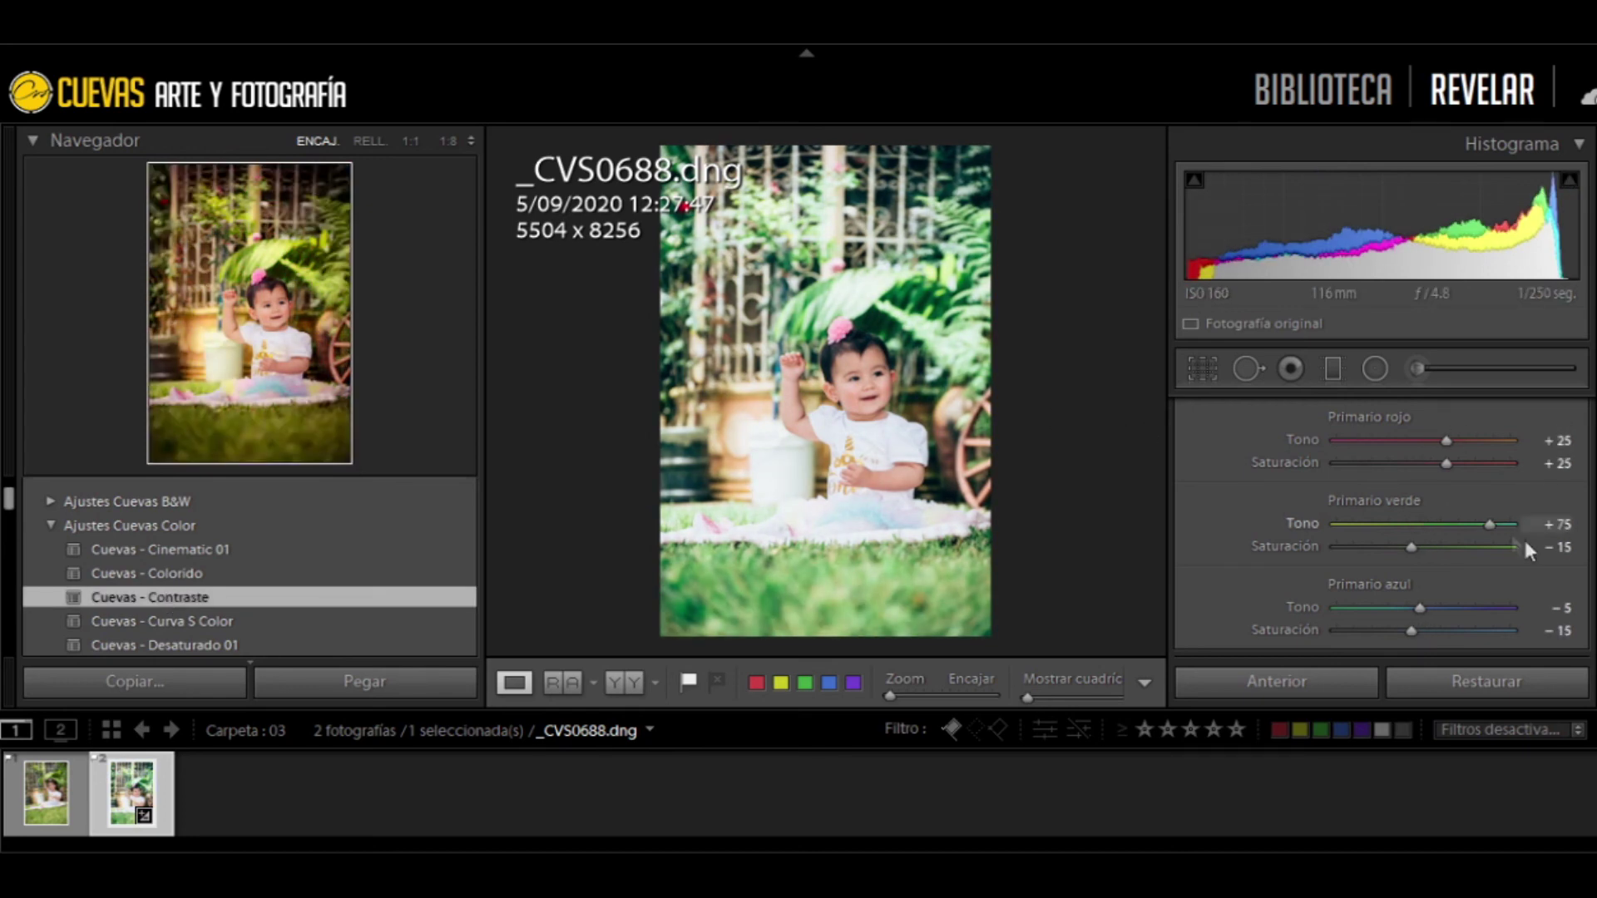
scroll(1490, 537, down, 5)
scroll(1490, 536, up, 10)
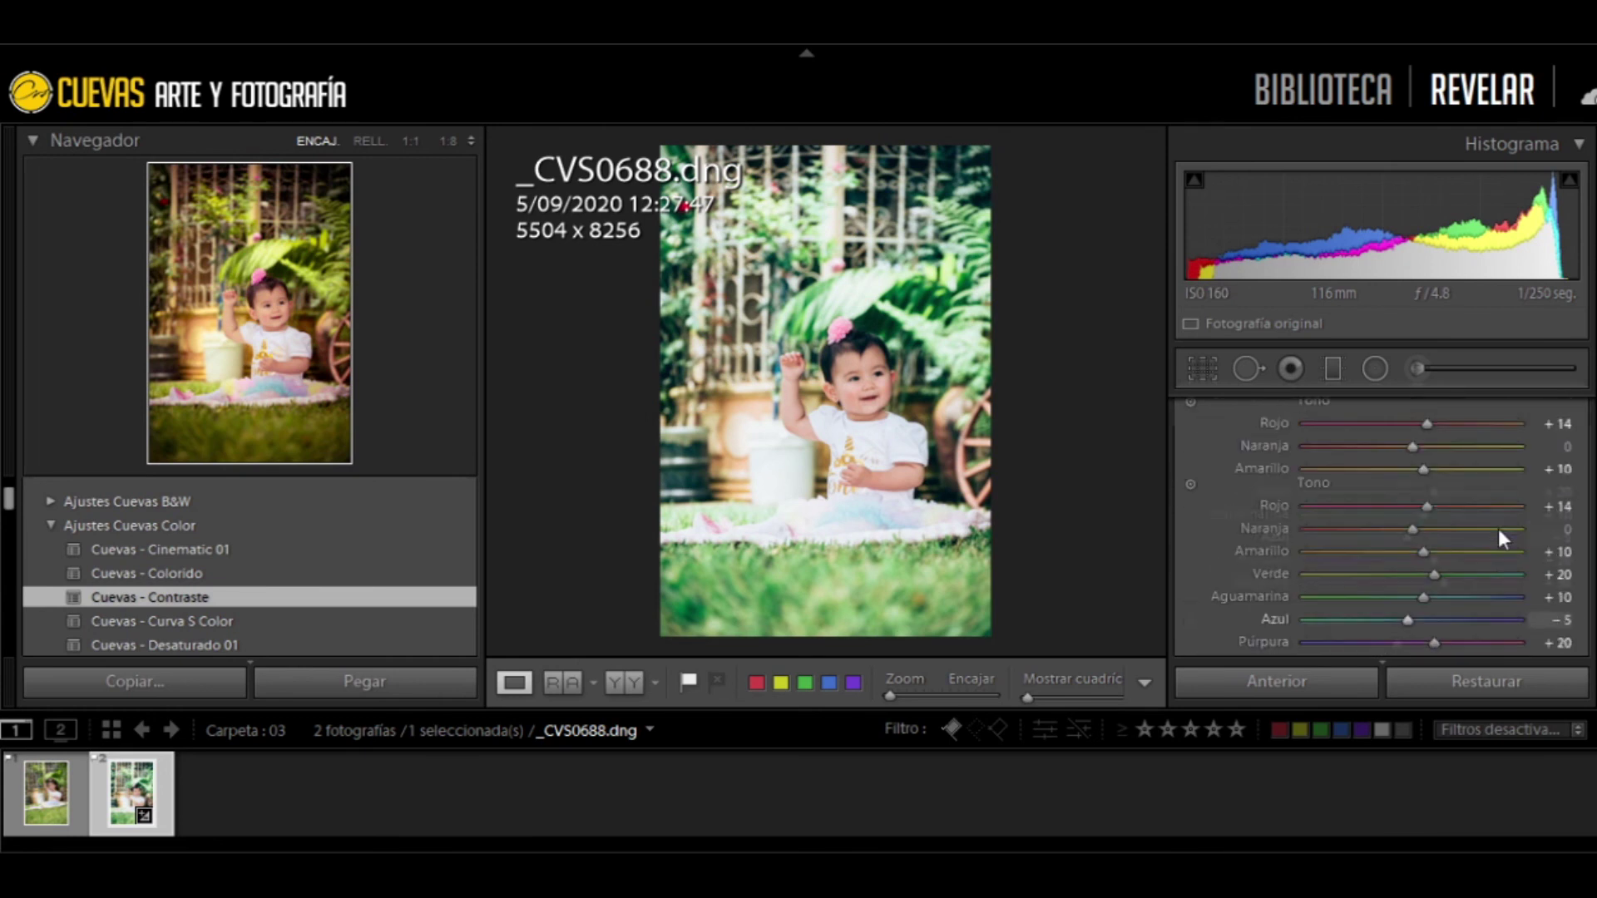
scroll(1499, 527, down, 3)
scroll(1502, 516, up, 3)
scroll(1503, 514, up, 3)
scroll(1504, 511, up, 3)
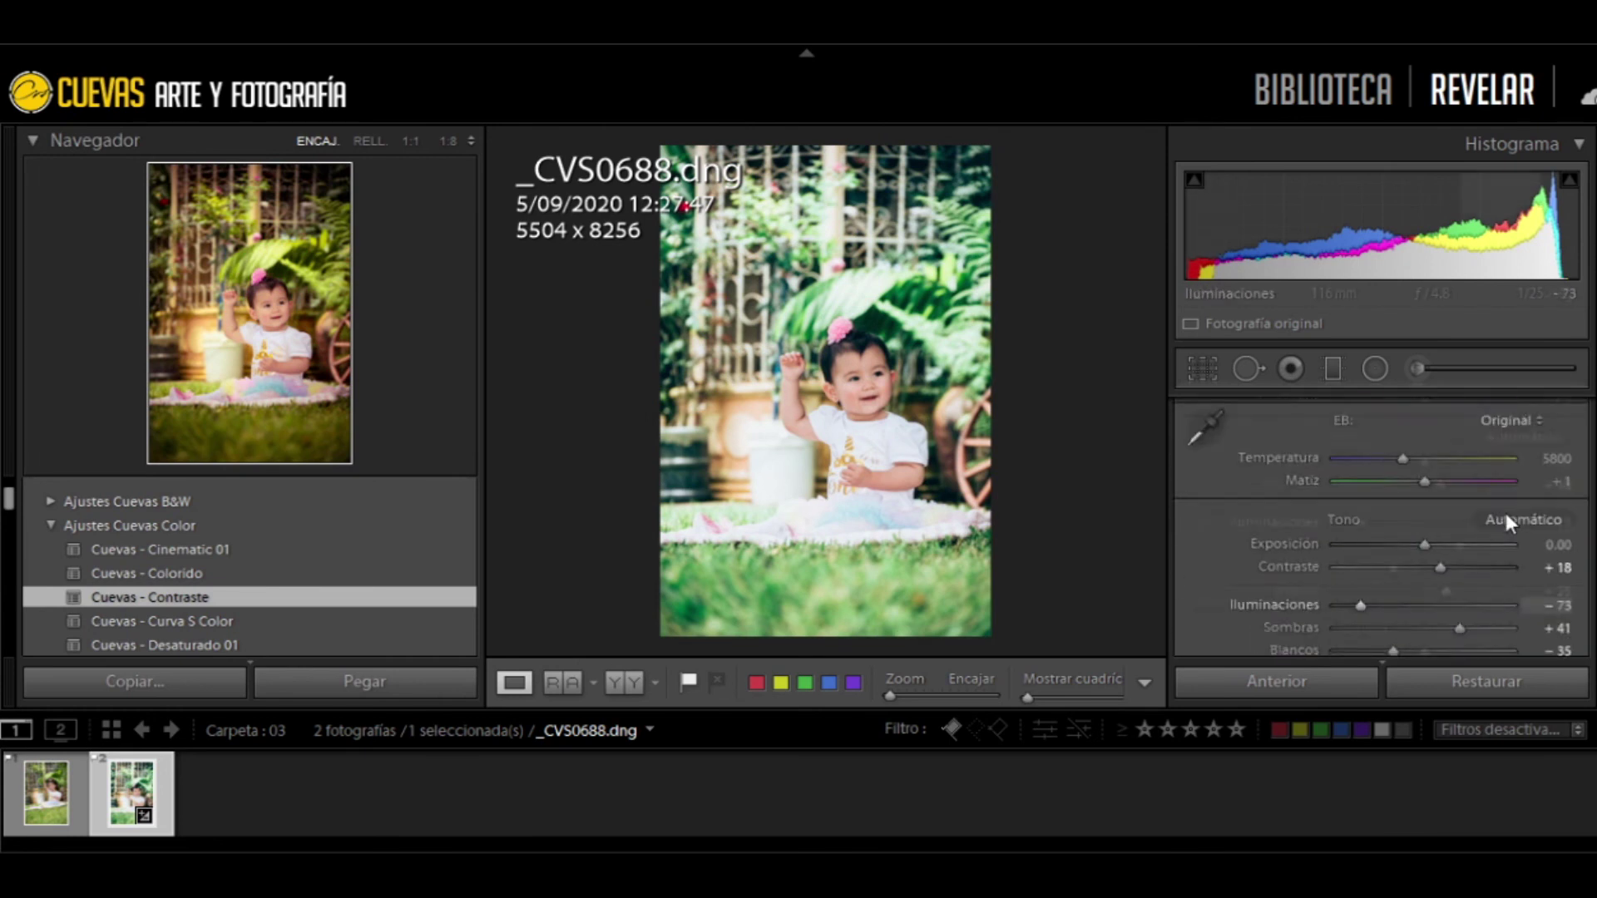
scroll(1505, 513, down, 3)
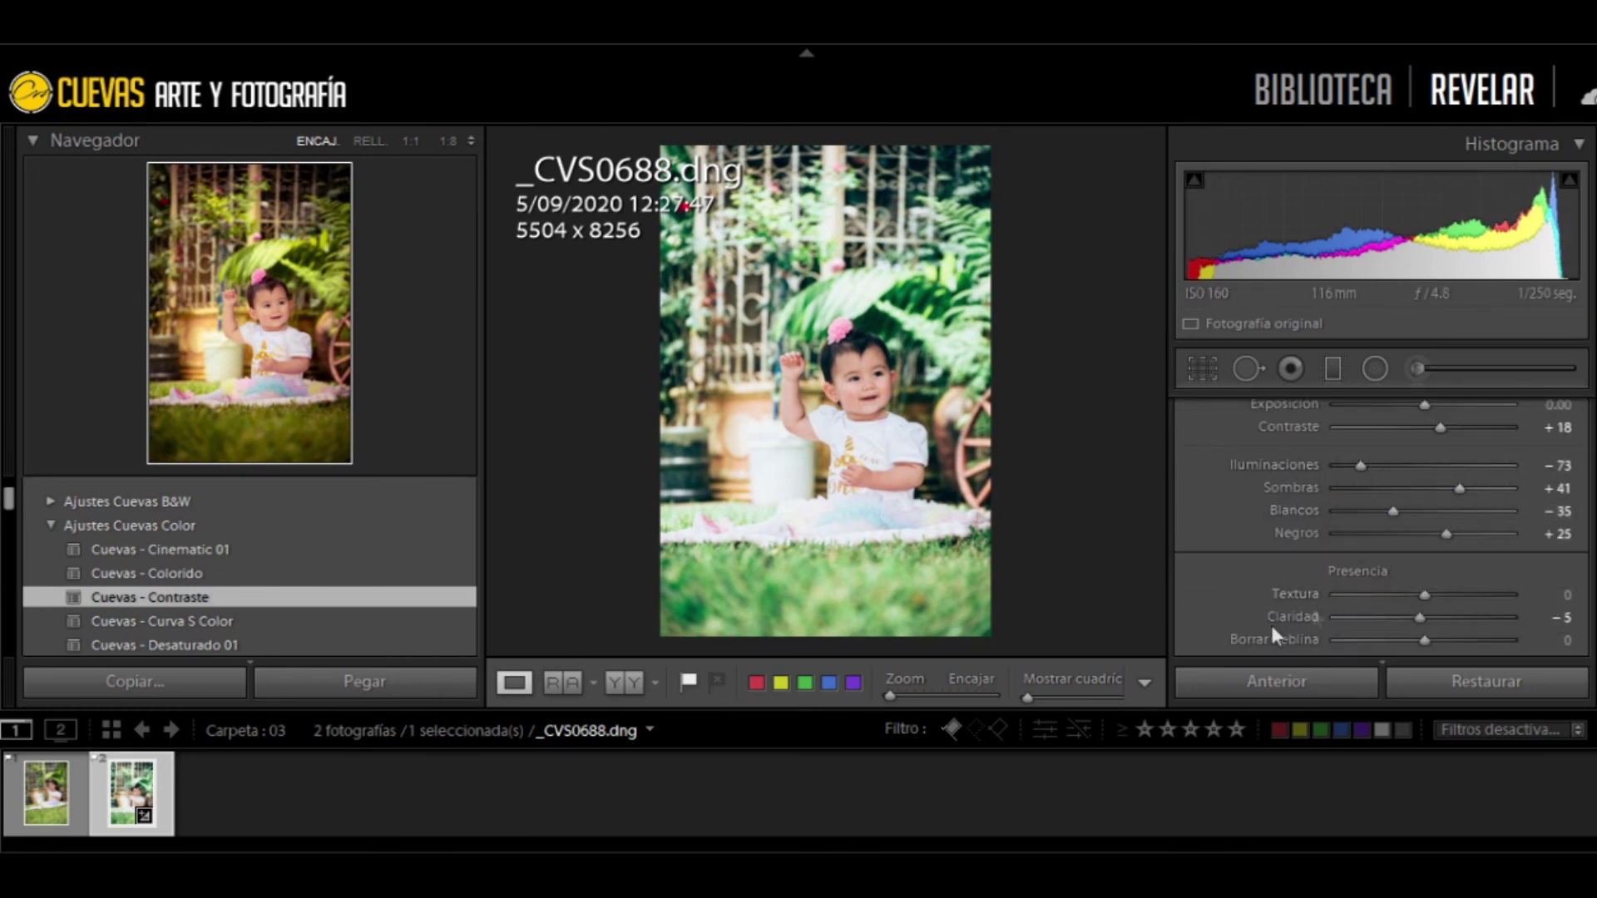
Inspect the baby's face at 1:1, then return to the full-photo view
click(827, 376)
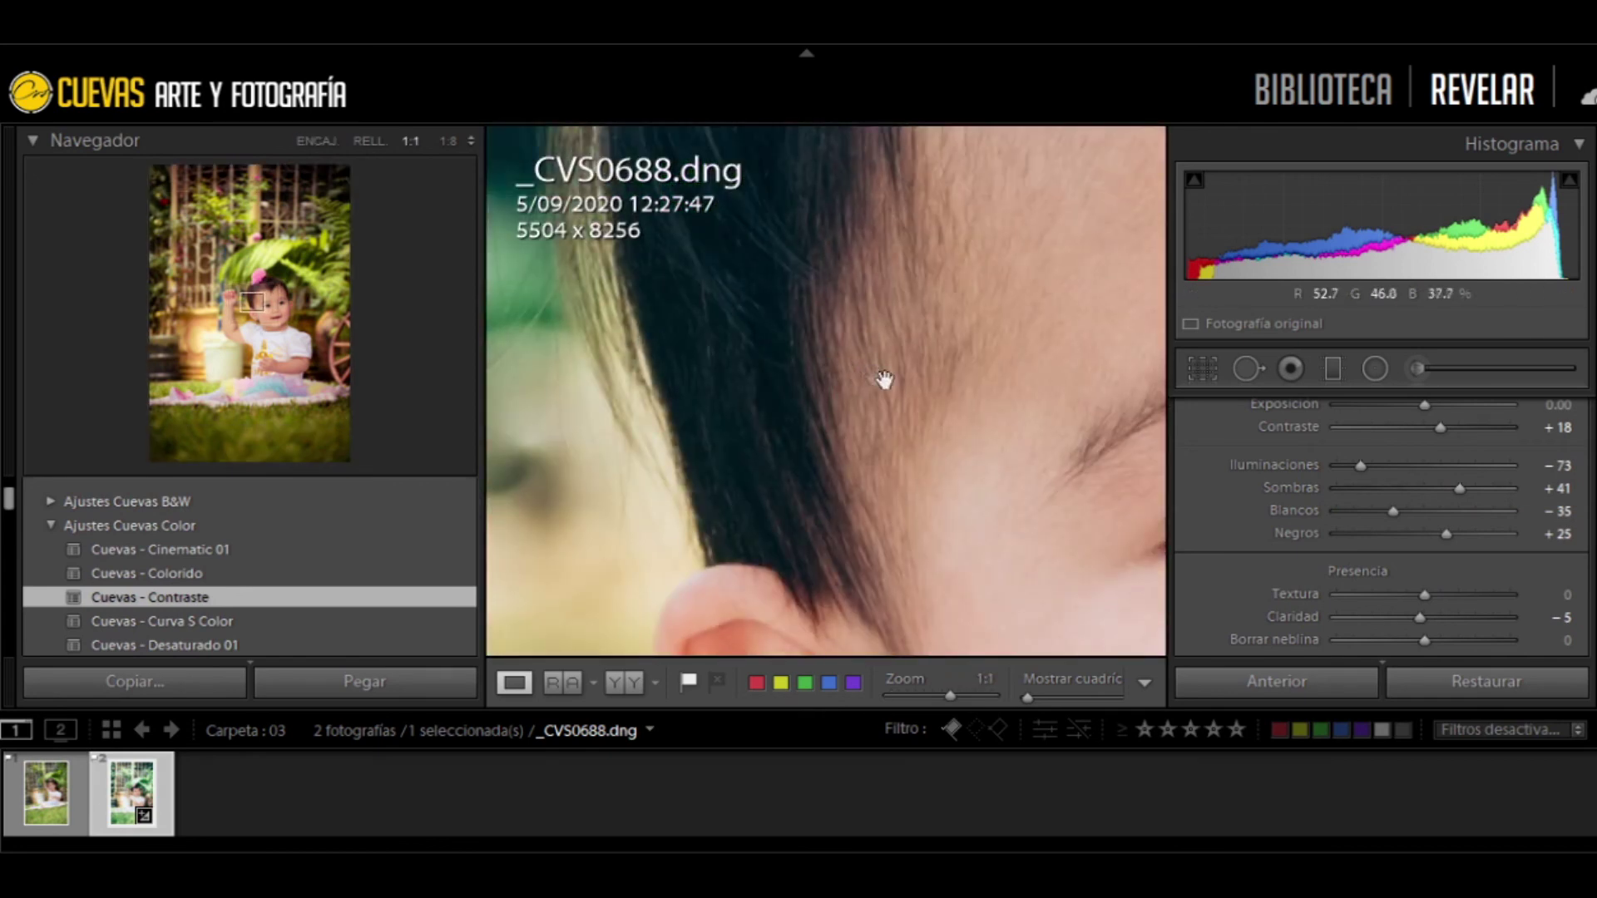
drag(884, 374, 651, 281)
click(766, 346)
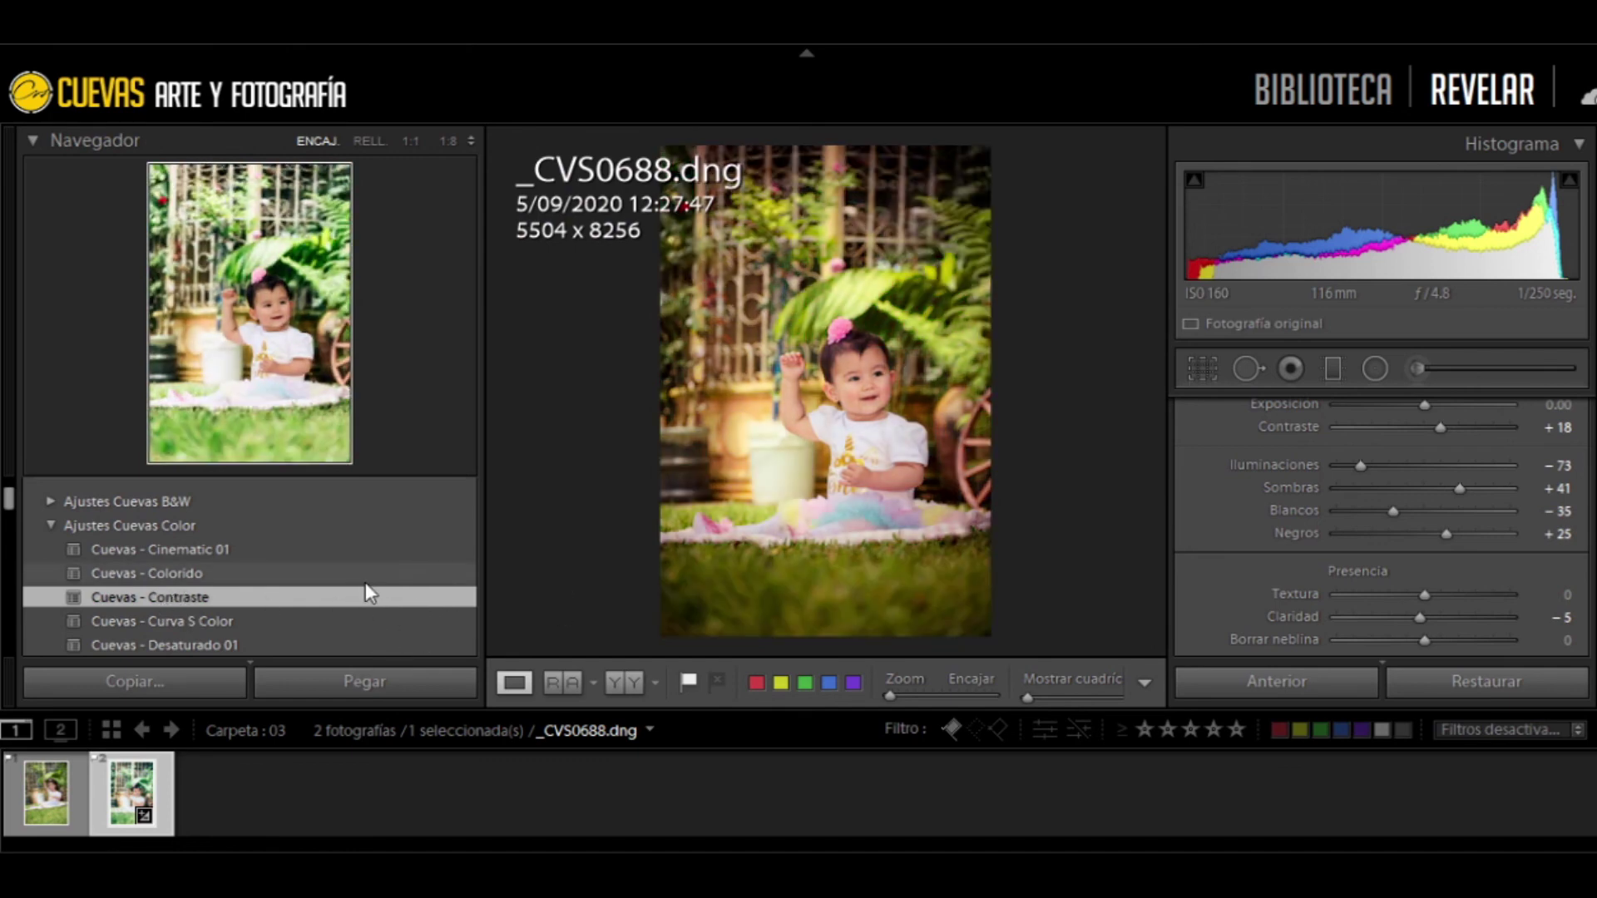
scroll(371, 583, up, 3)
scroll(475, 553, up, 5)
scroll(473, 548, up, 3)
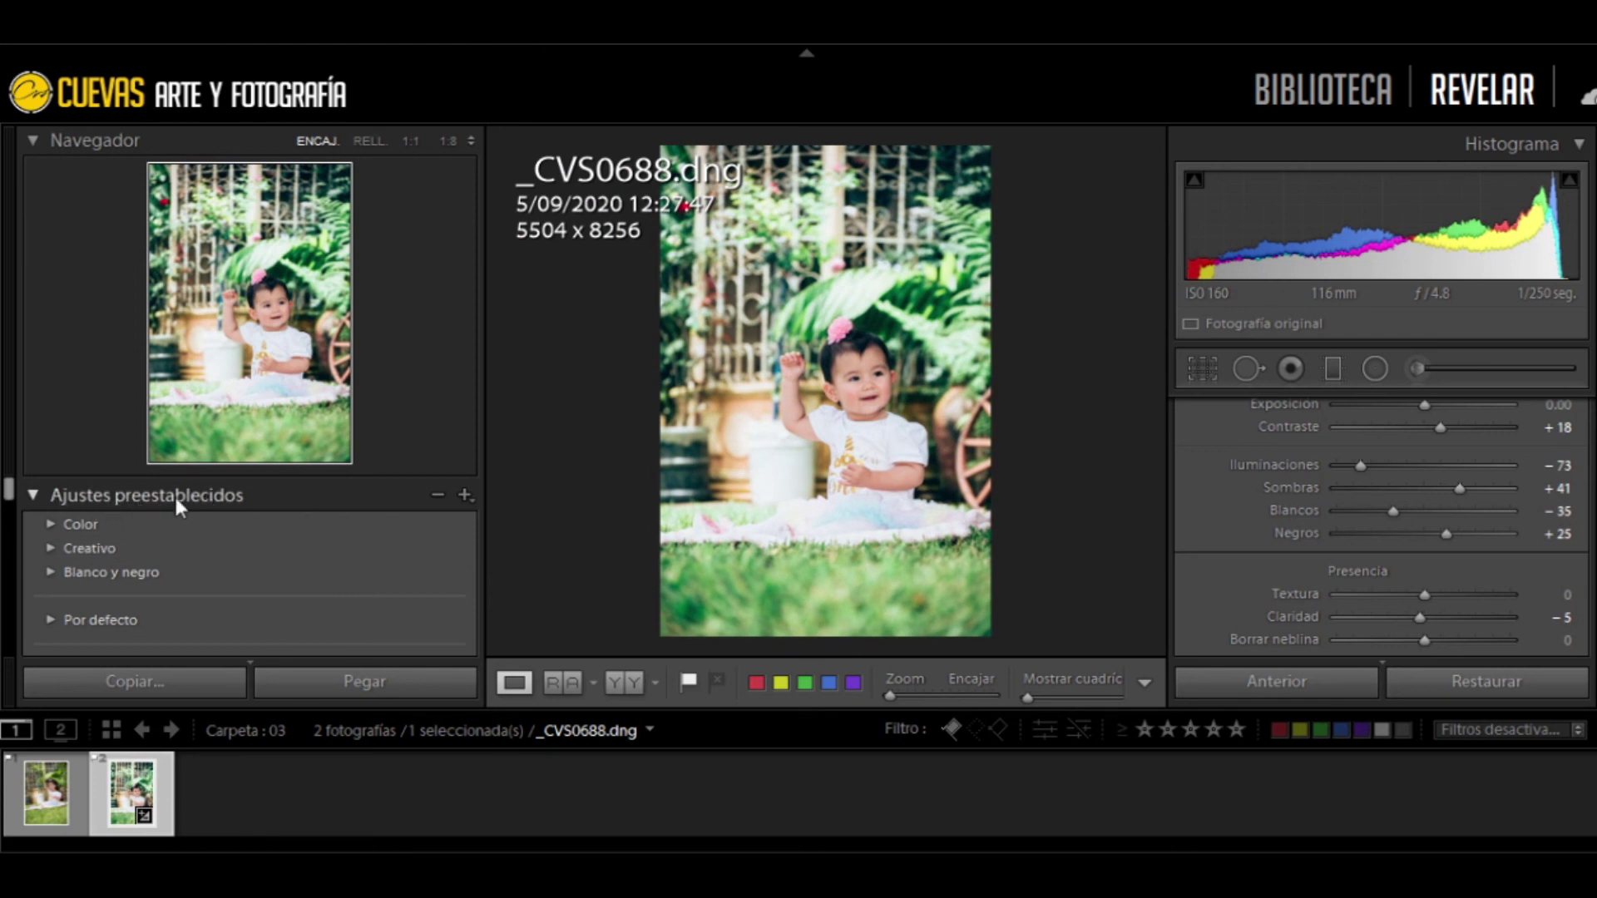
click(464, 496)
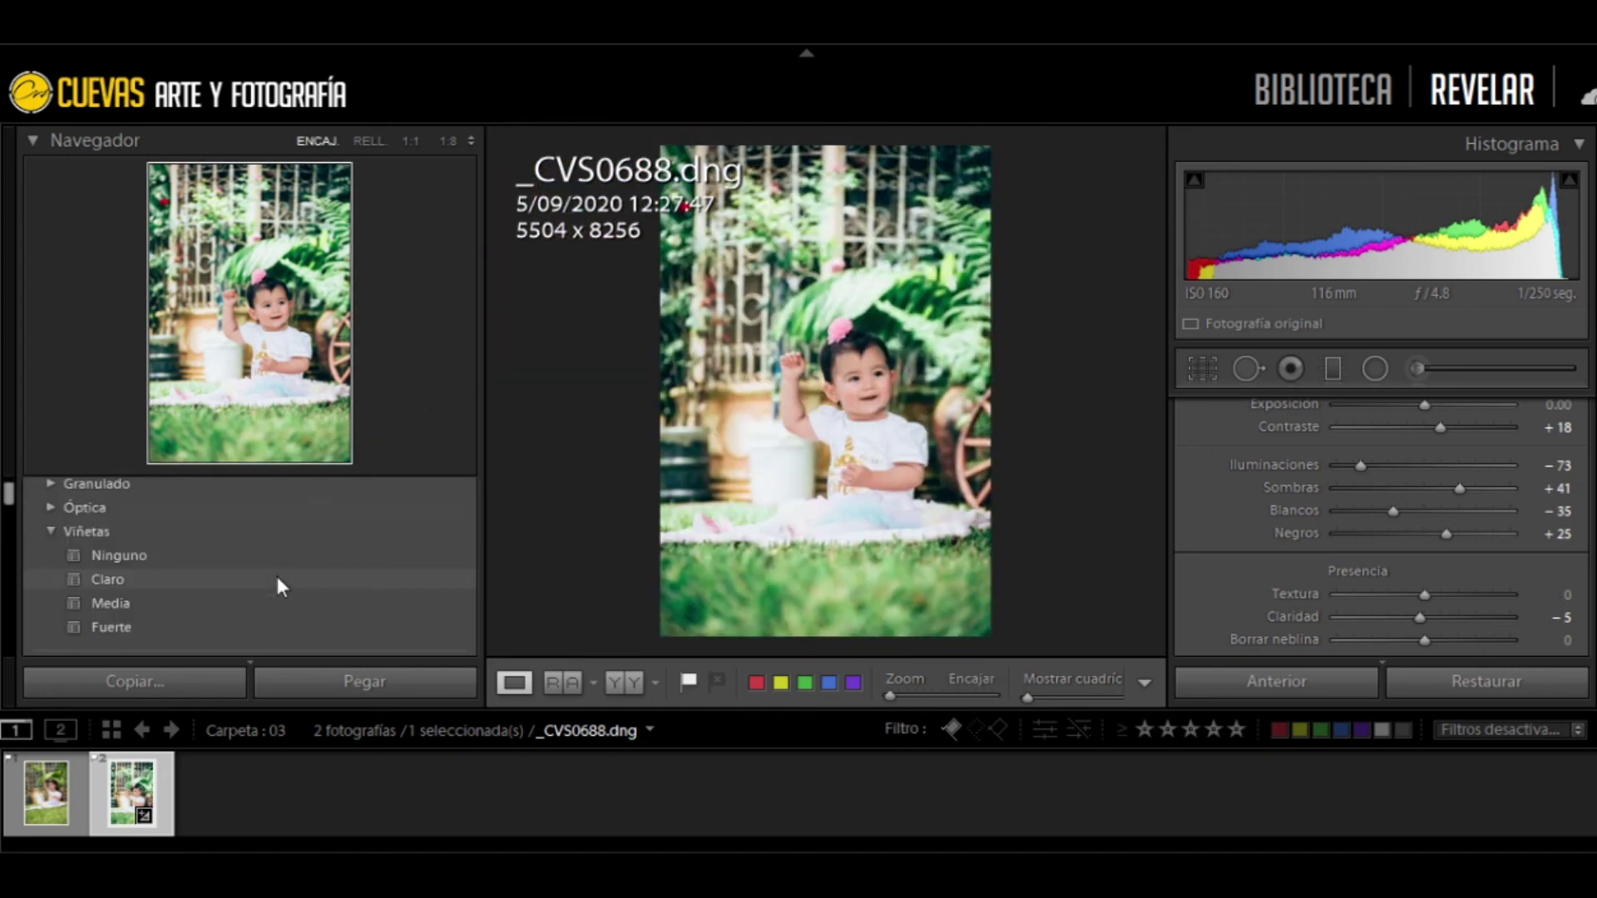
scroll(273, 576, down, 3)
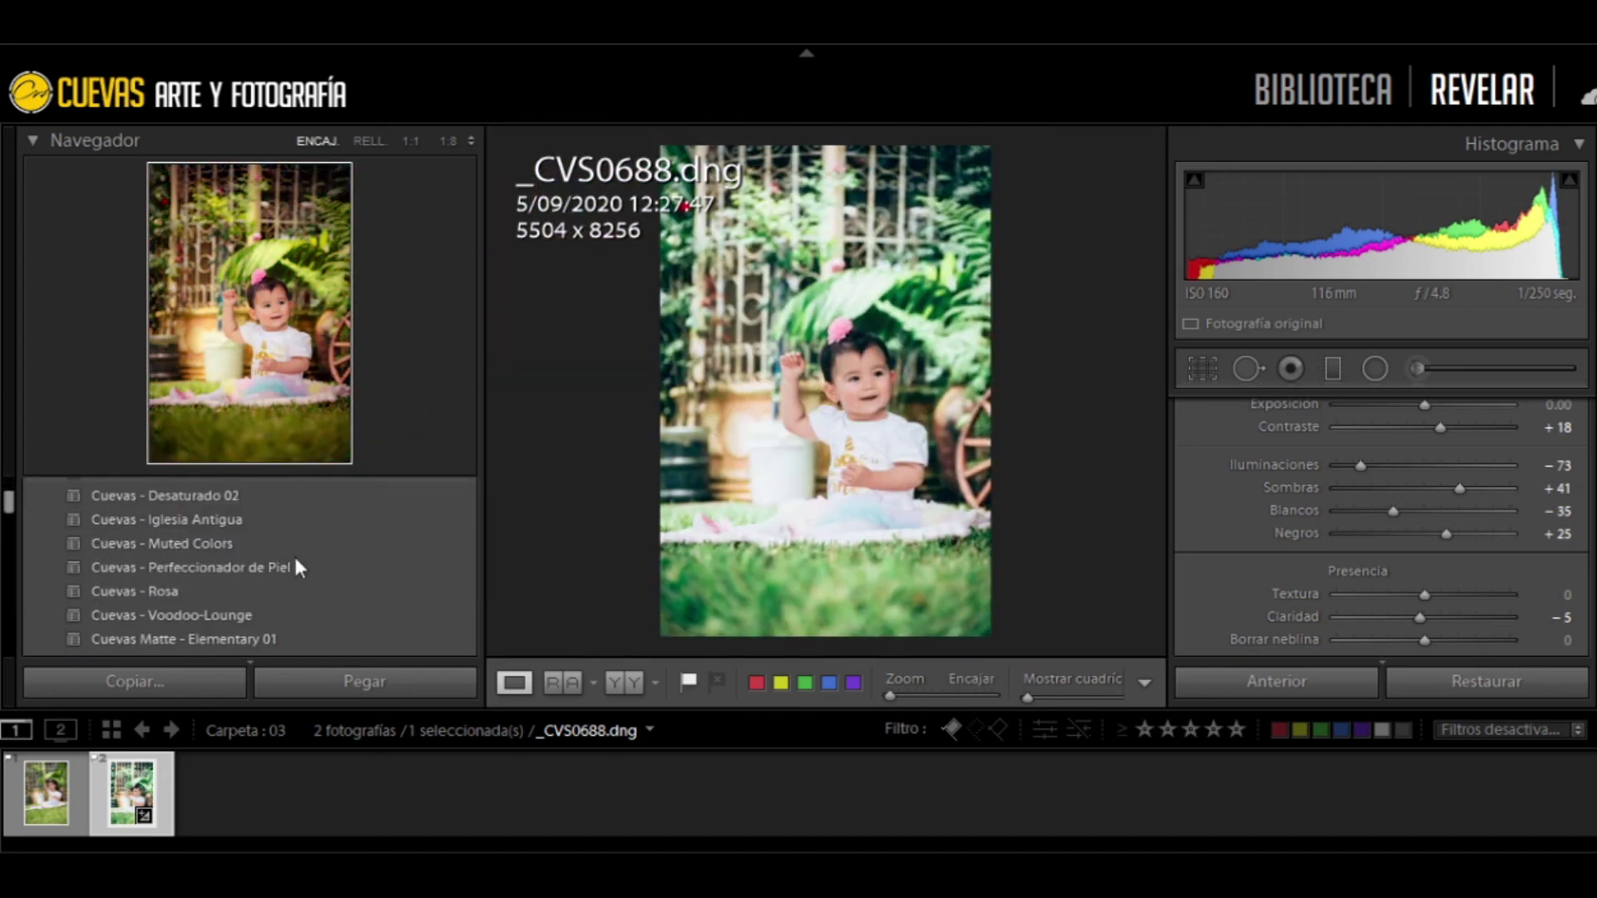
scroll(293, 552, down, 3)
scroll(188, 561, down, 2)
Apply Cuevas Matte - Elementary 05 and check the cheek at 1:1 before returning to fit
click(169, 562)
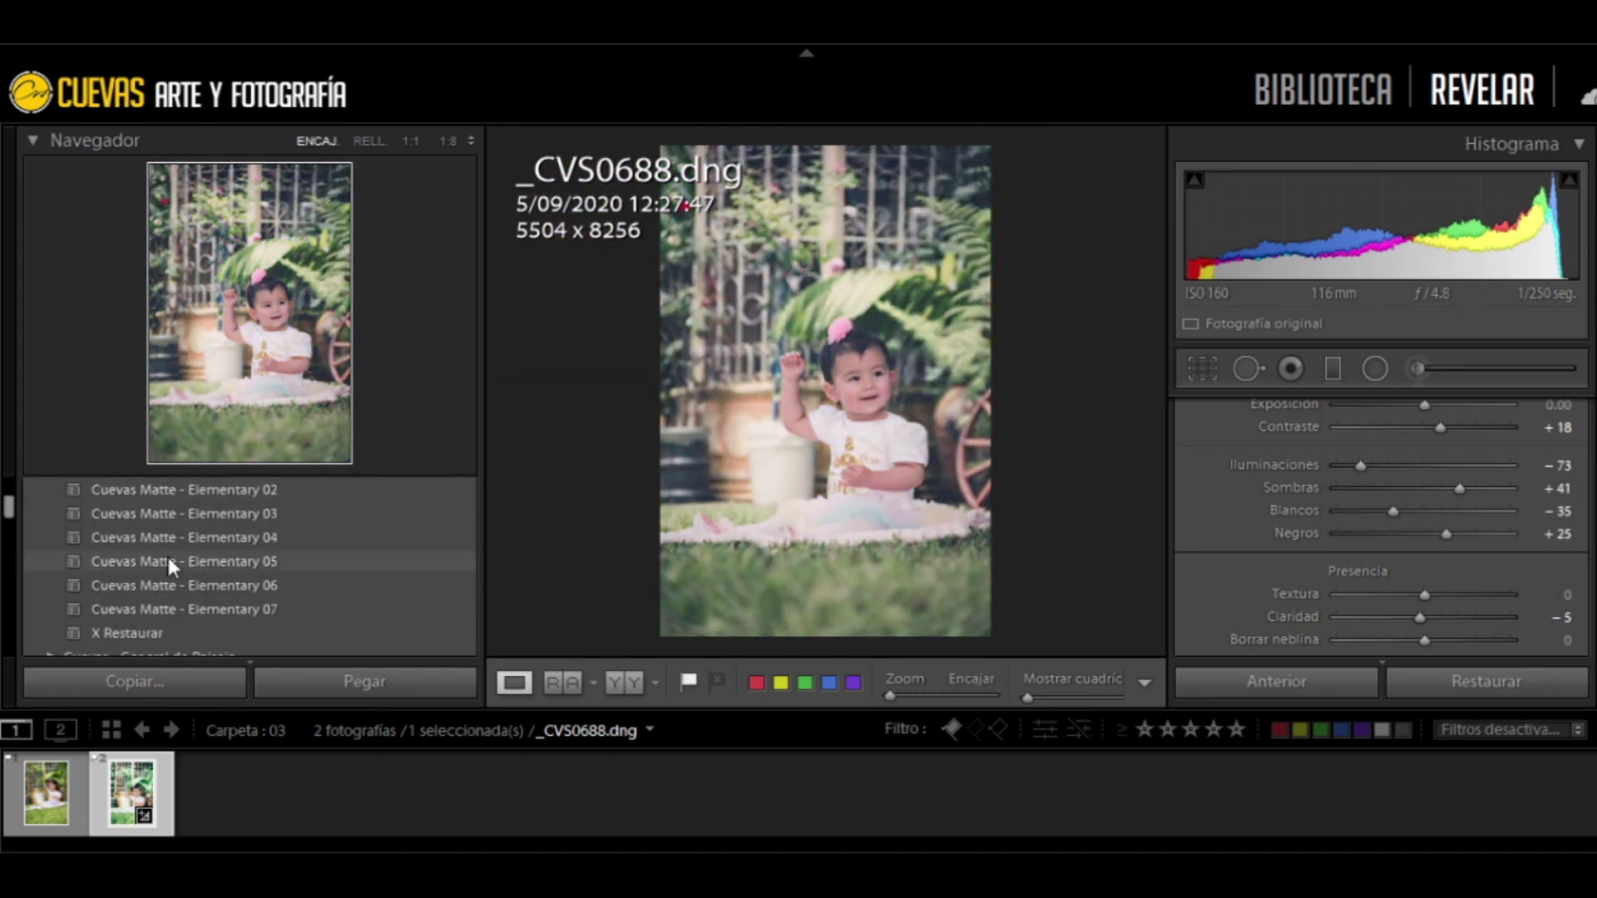
click(168, 561)
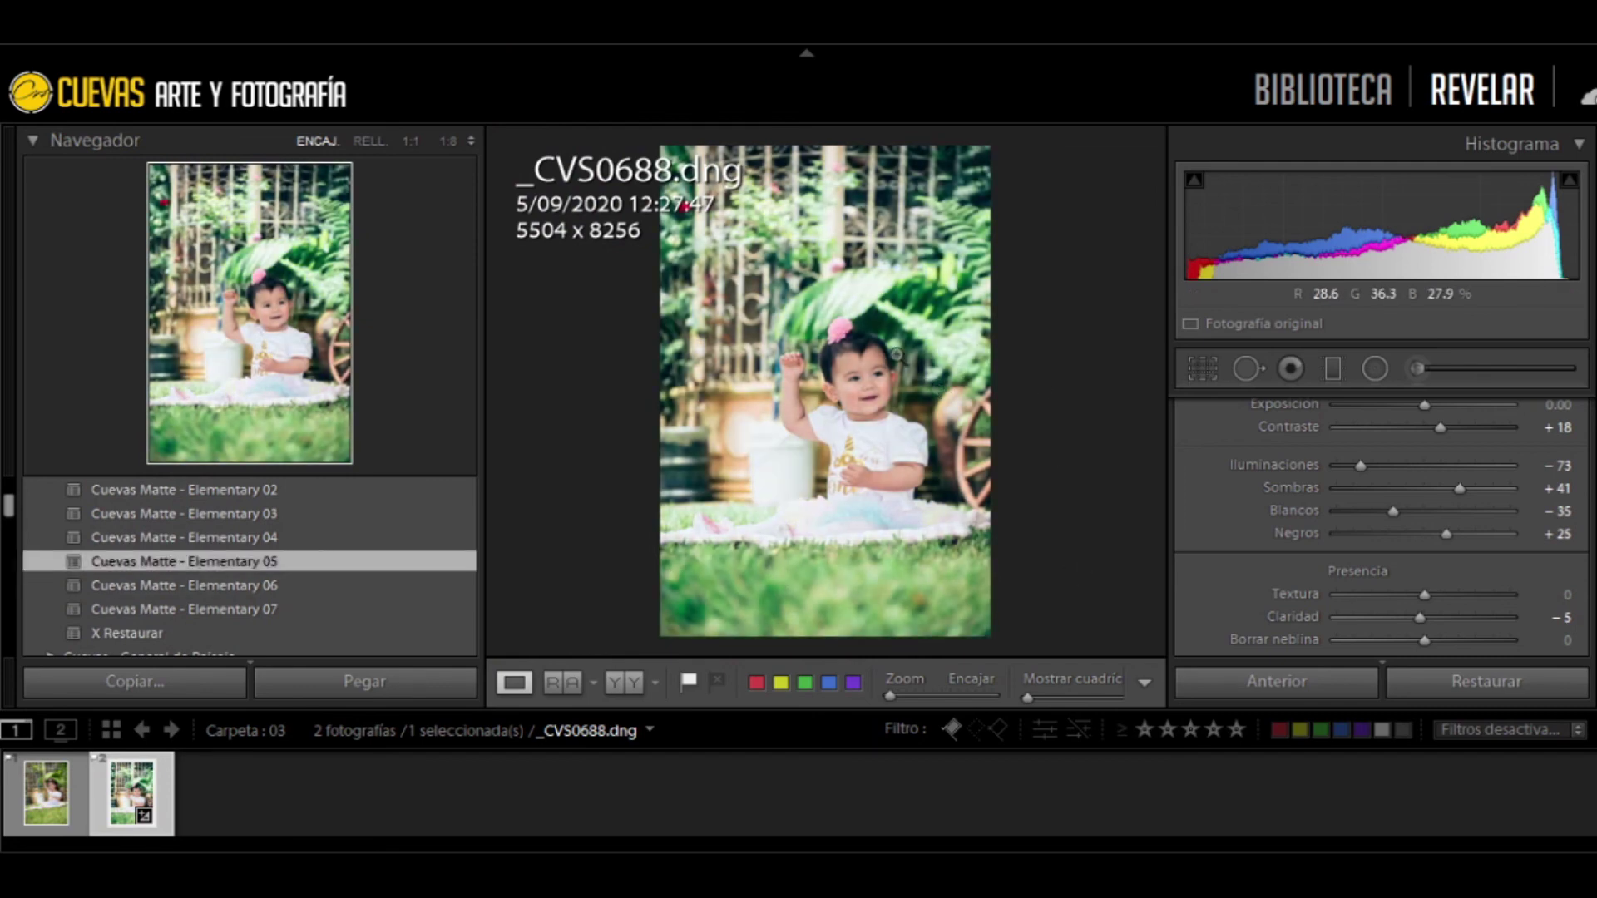
click(857, 403)
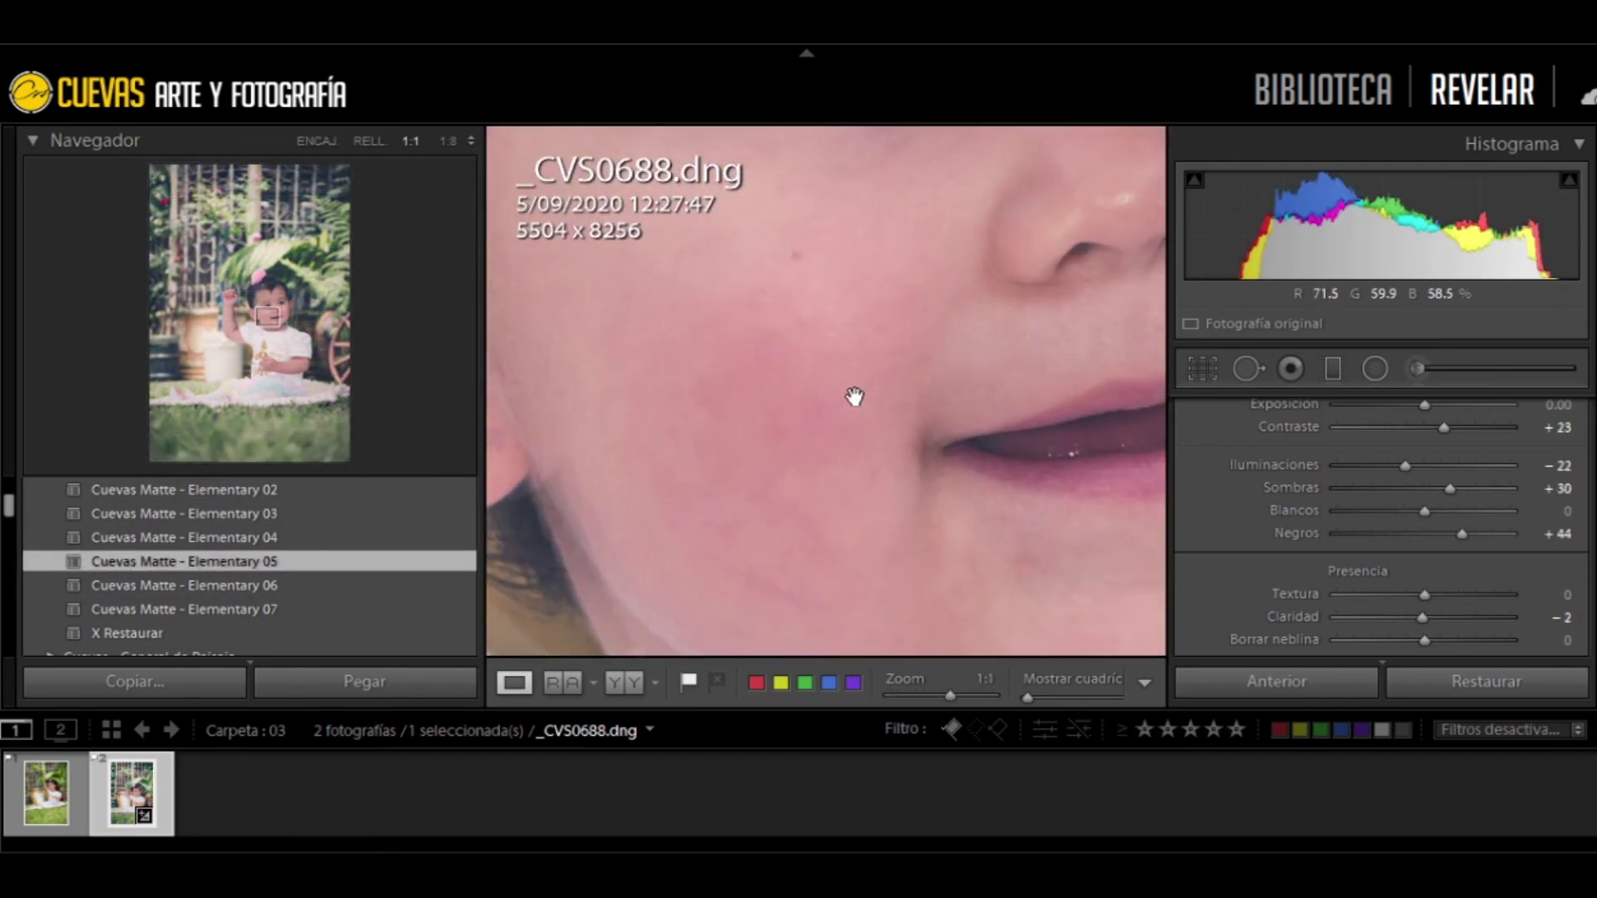
click(856, 403)
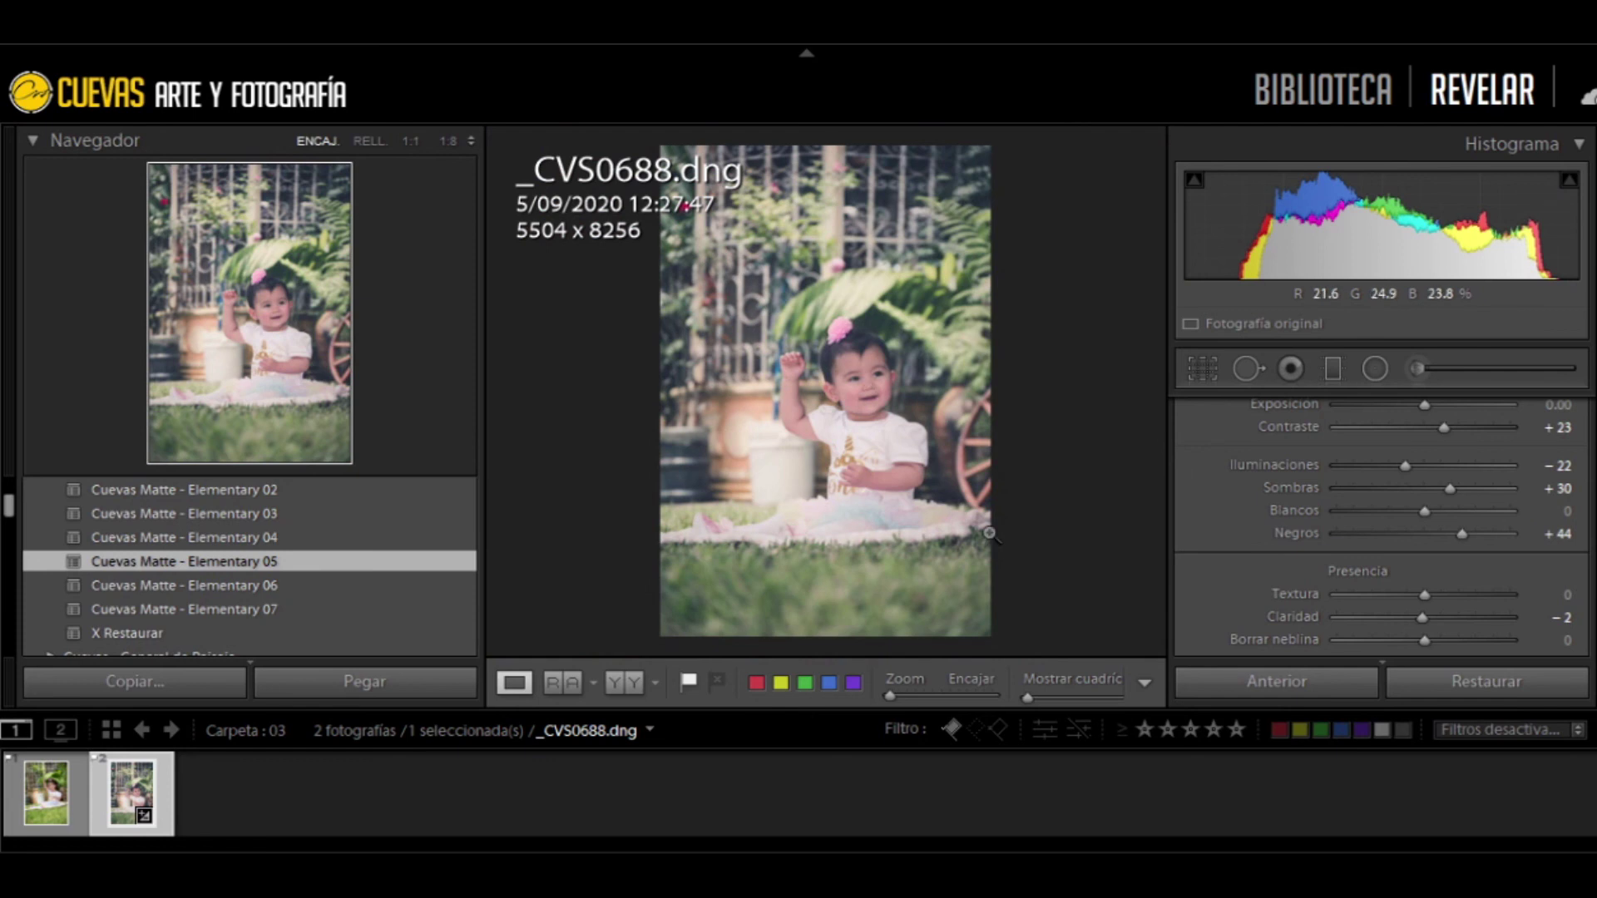